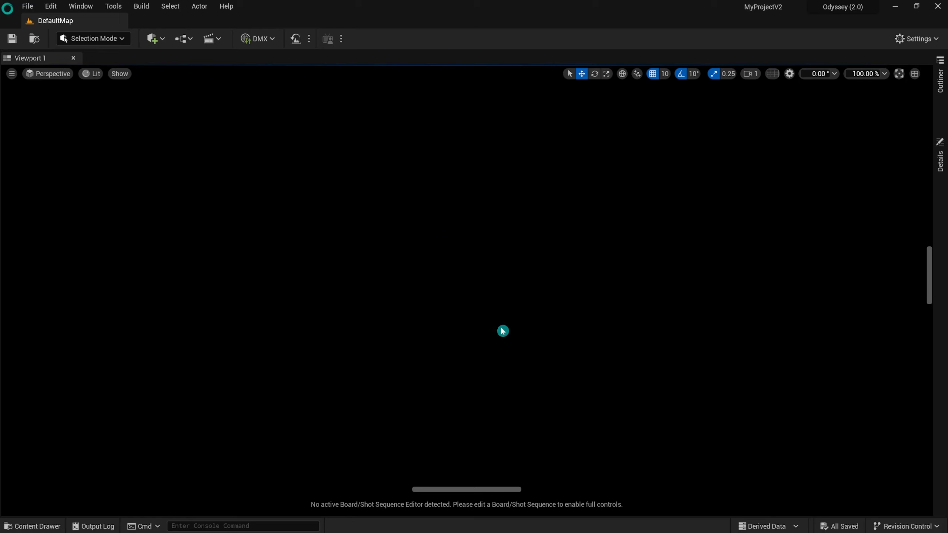
Start creating an ILIAD Texture asset in the project's Content folder
click(466, 247)
click(44, 526)
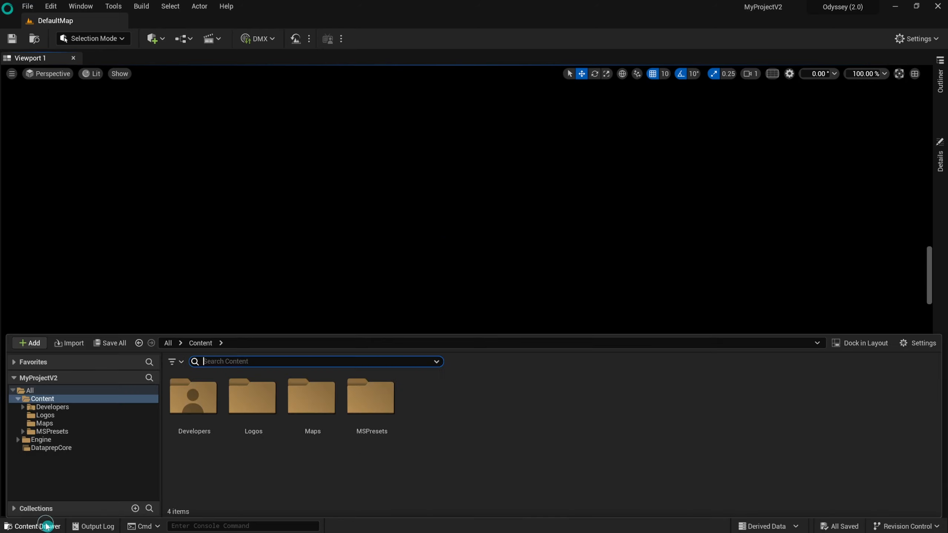
right_click(452, 411)
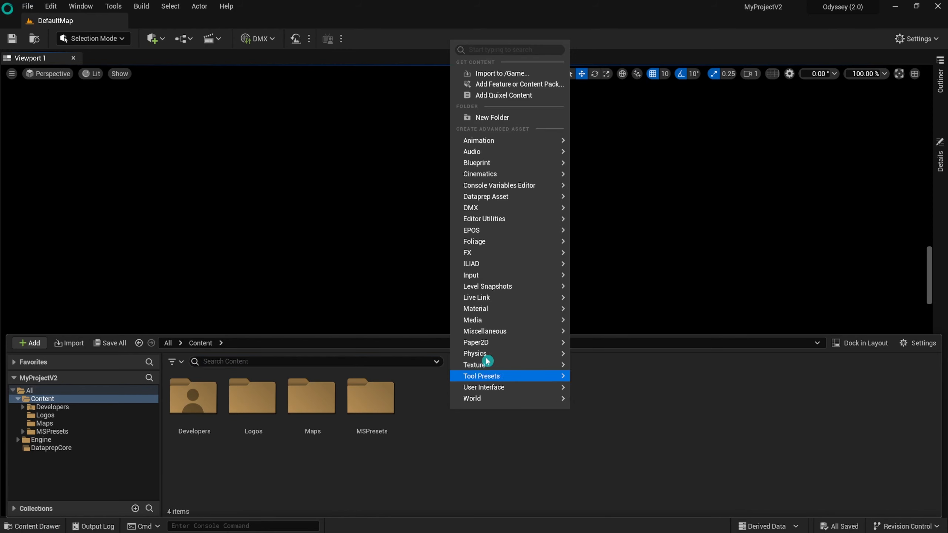
mouse_move(491, 265)
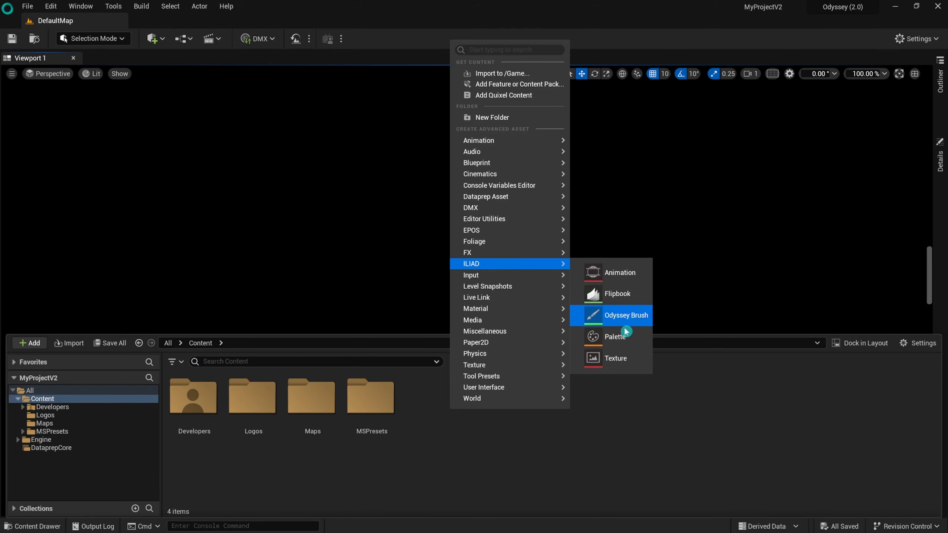
click(616, 359)
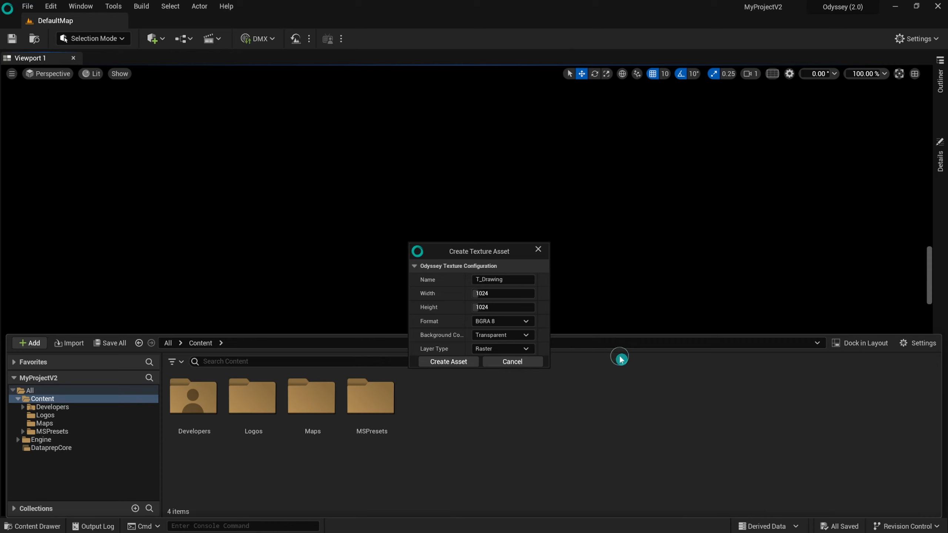
Create the T_Drawing texture asset at 1024 × 1024 in BGRA 8 format, with a white background and the Raster layer type
click(517, 279)
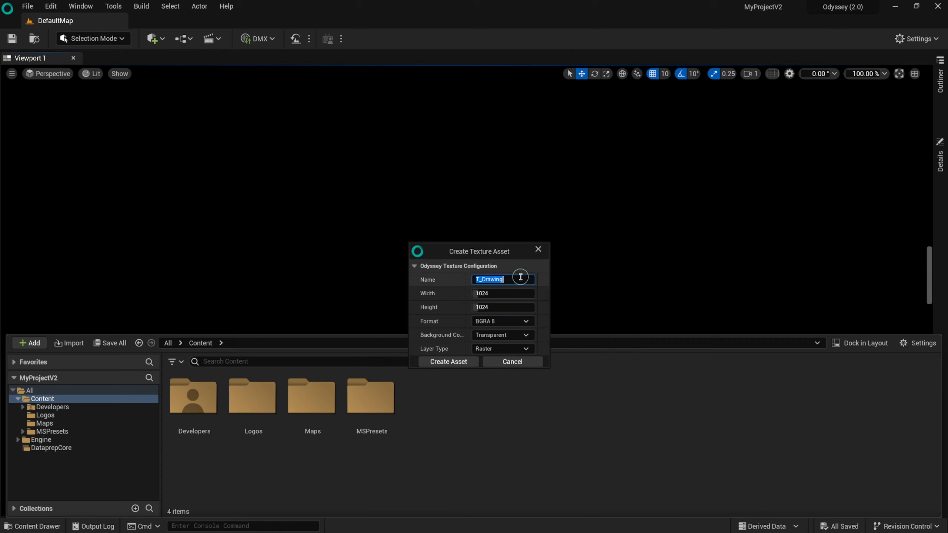
click(518, 293)
click(519, 308)
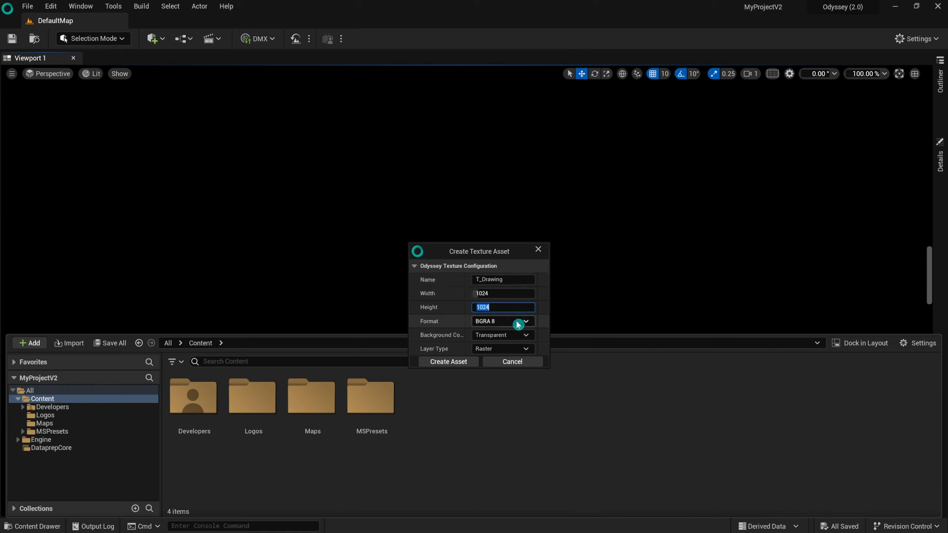
click(518, 323)
click(514, 322)
click(511, 336)
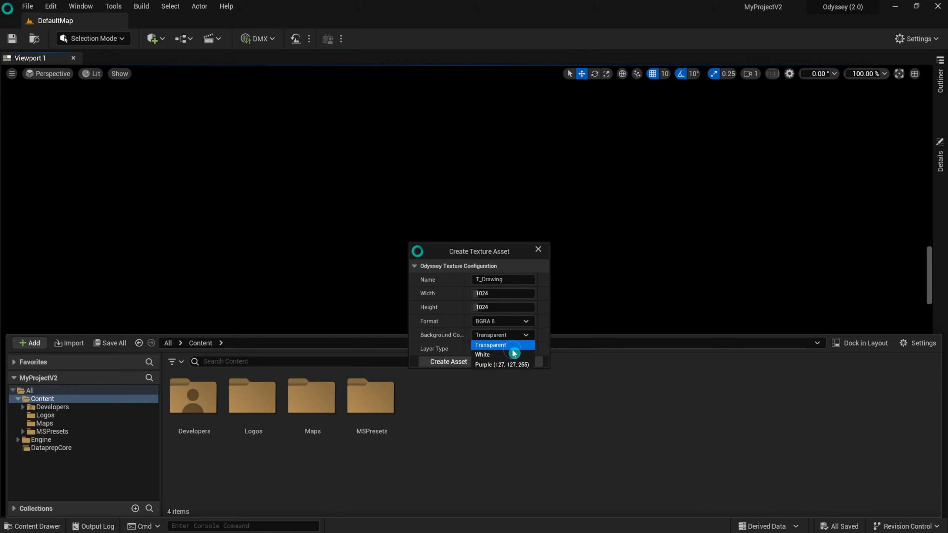
click(514, 354)
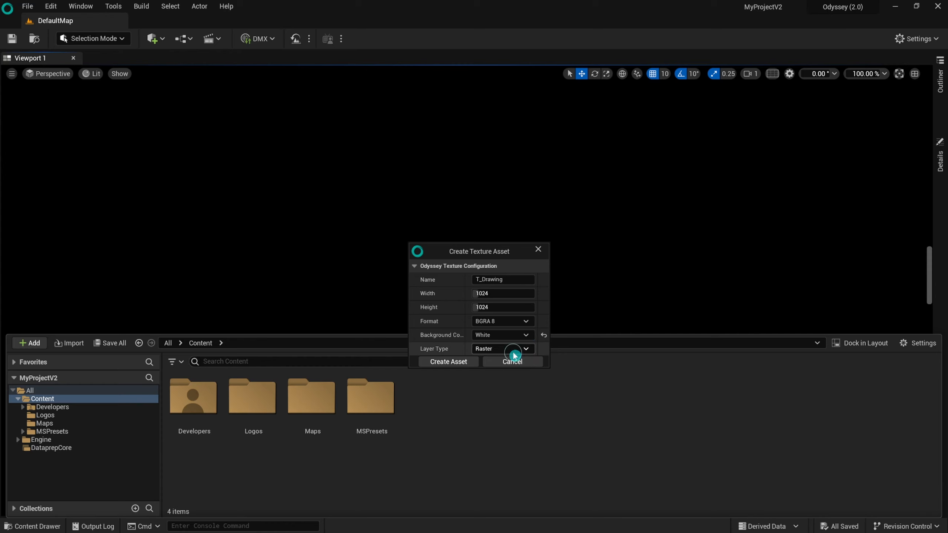
click(516, 352)
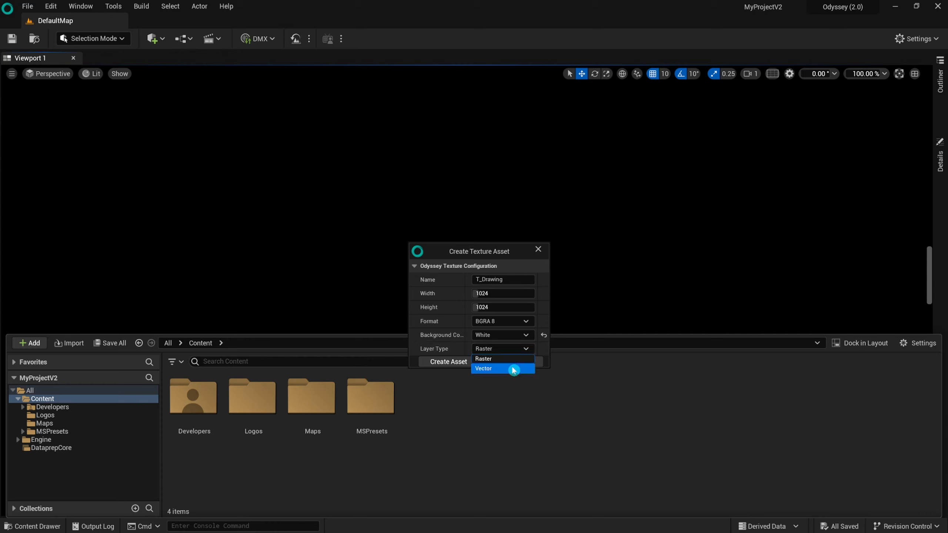
click(514, 360)
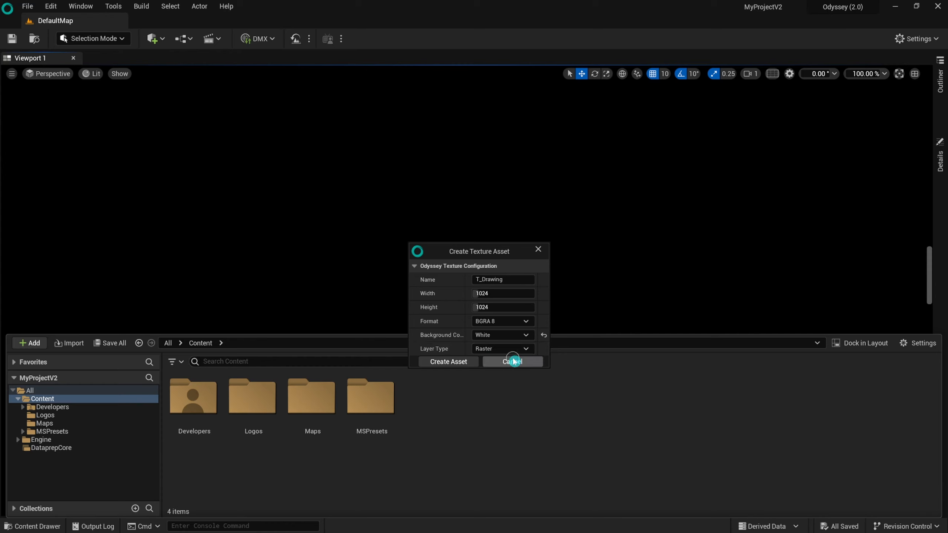
click(463, 362)
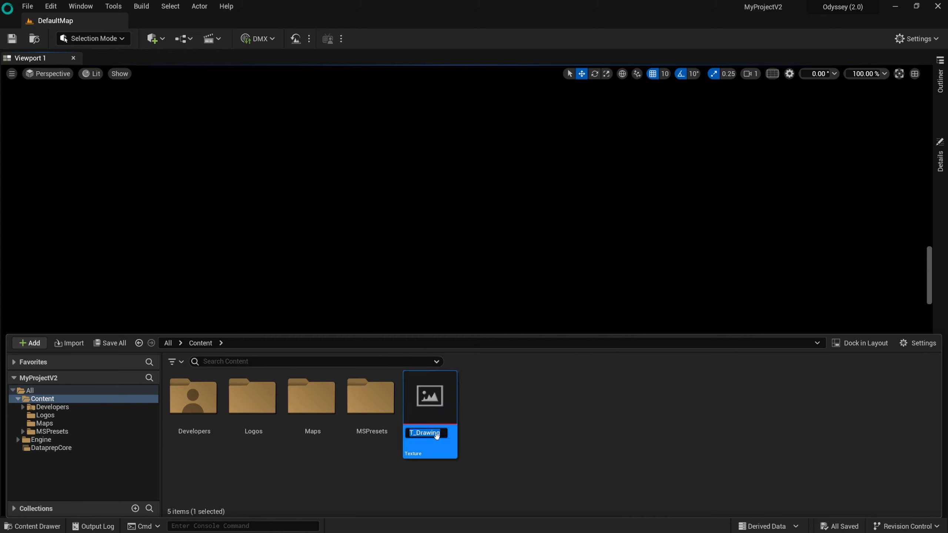
Rename the newly created texture asset to T_NewDrawing
key(BackSpace)
key(BackSpace)
key(BackSpace)
key(BackSpace)
key(BackSpace)
key(BackSpace)
key(BackSpace)
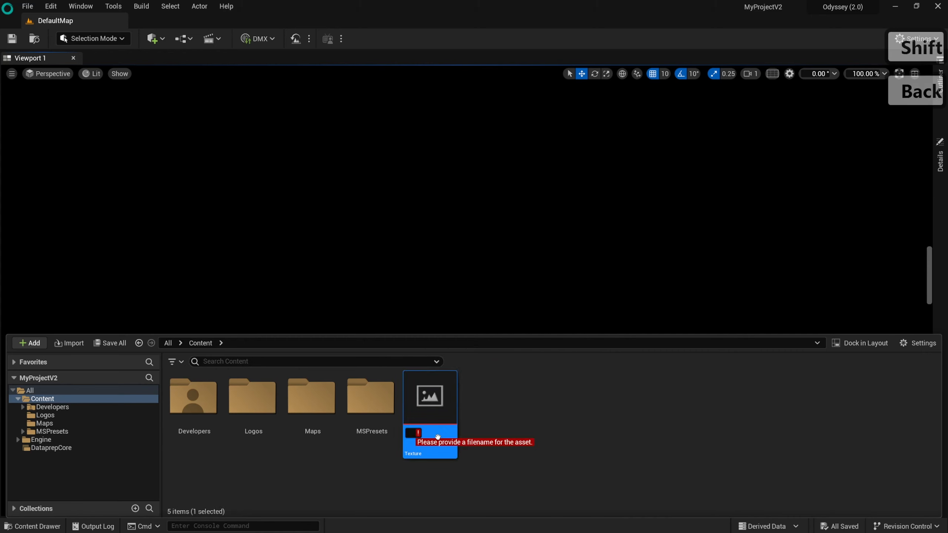
text(Ne)
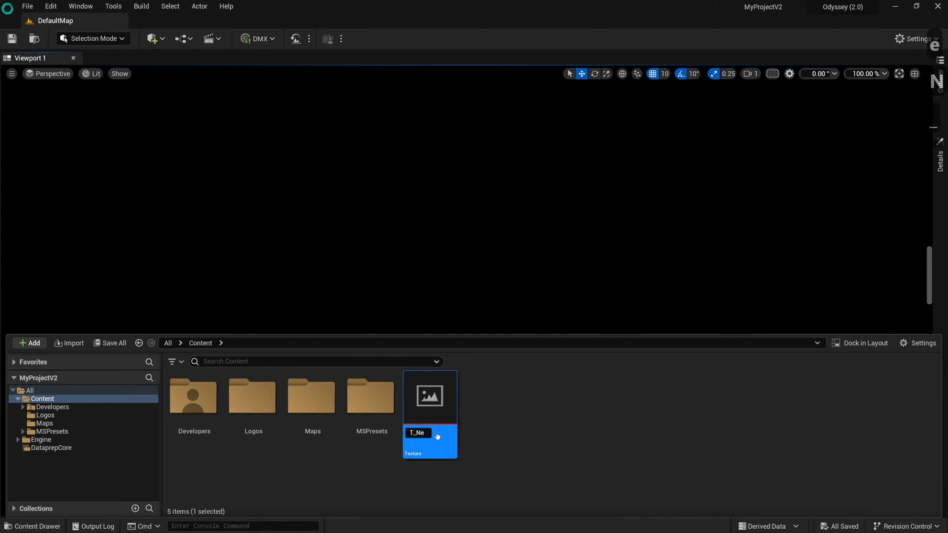
text(wDrawing)
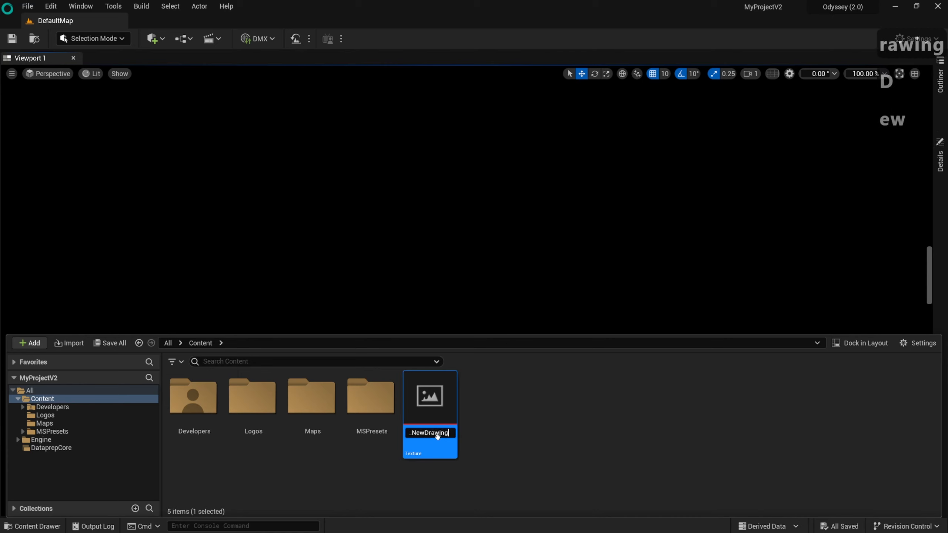
key(Return)
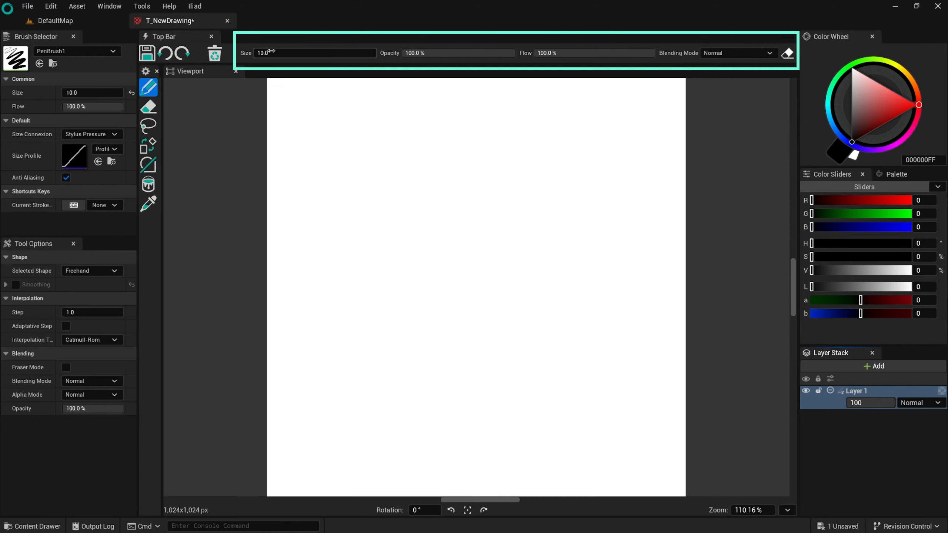
Save the T_NewDrawing texture
click(253, 54)
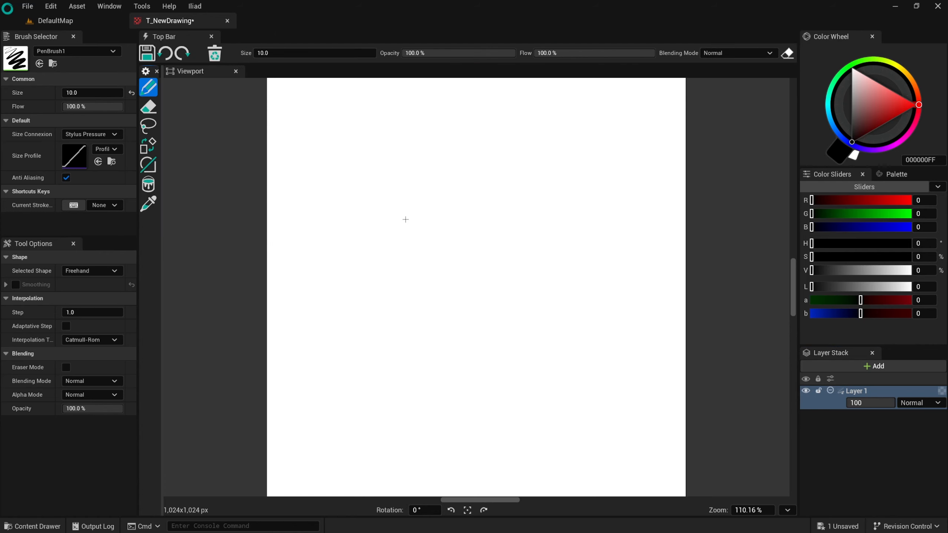
click(149, 54)
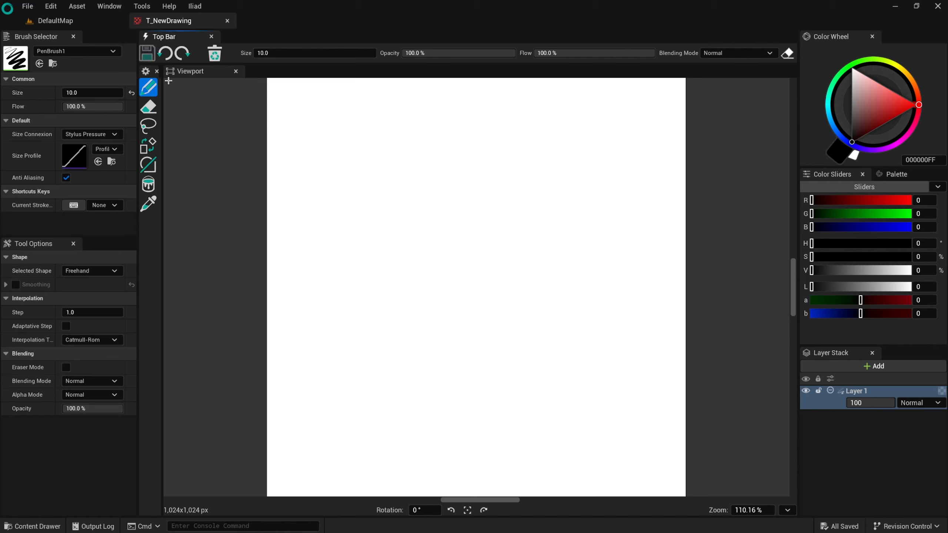
Draw a wavy black freehand stroke diagonally across the canvas, and undo and redo it twice
mouse_move(331, 182)
mouse_down()
mouse_move(450, 222)
mouse_move(591, 321)
mouse_up()
click(165, 53)
click(182, 53)
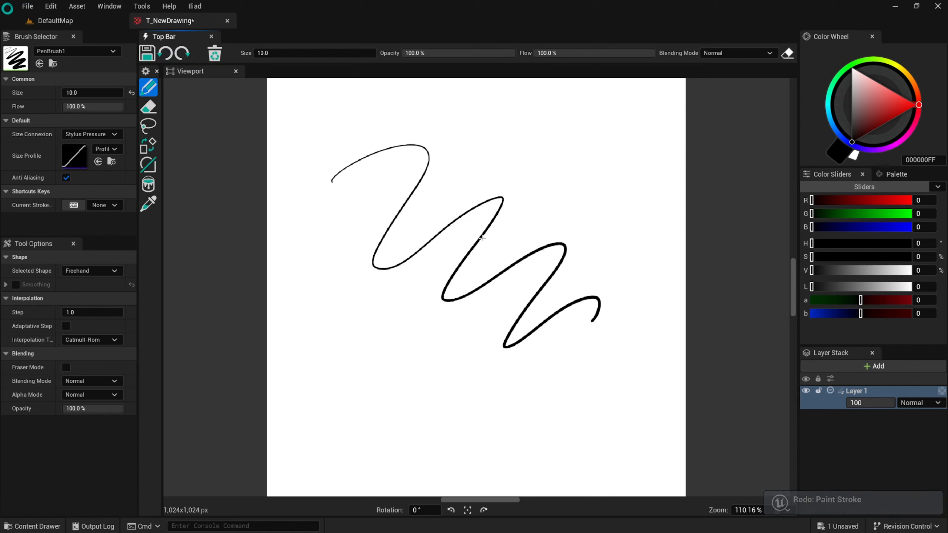
key(ctrl+z)
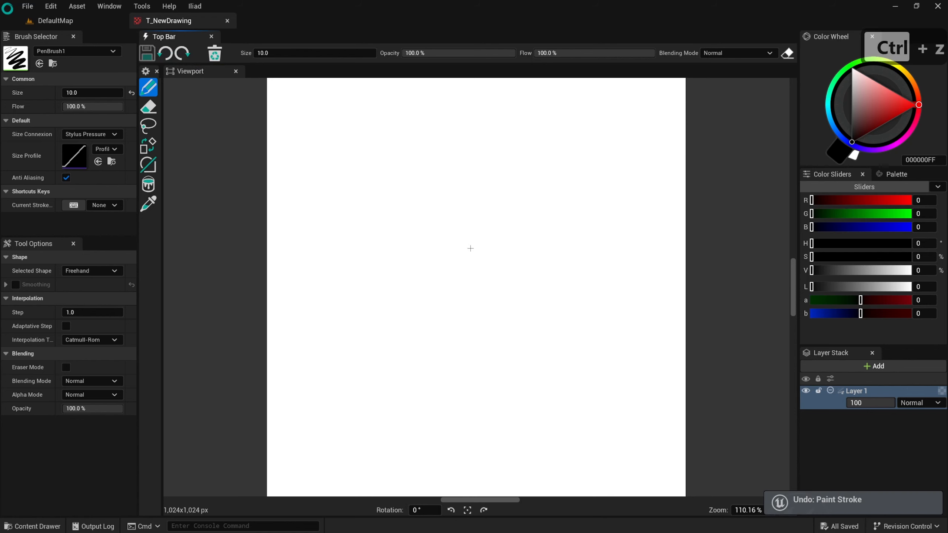
key(ctrl+y)
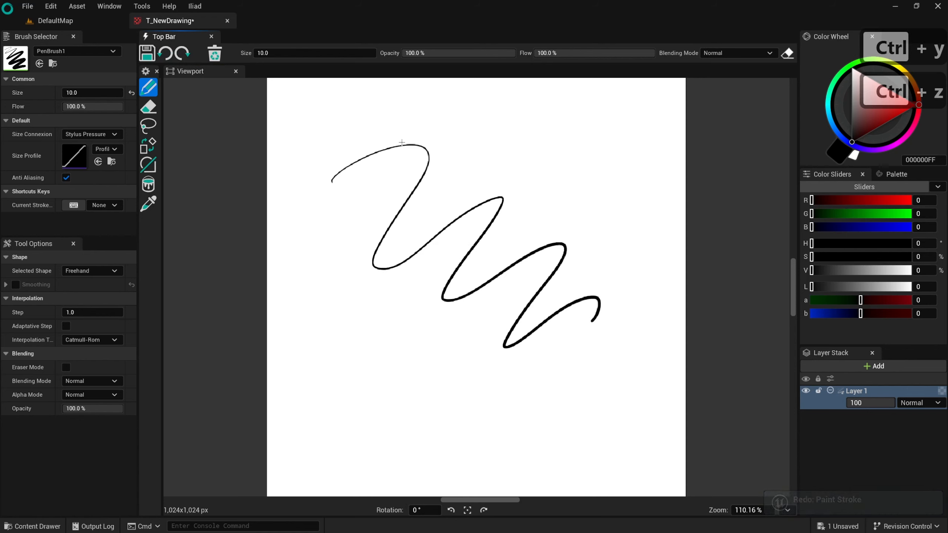
Clear the contents of Layer 1, and undo both the clearing and the wavy stroke
click(216, 57)
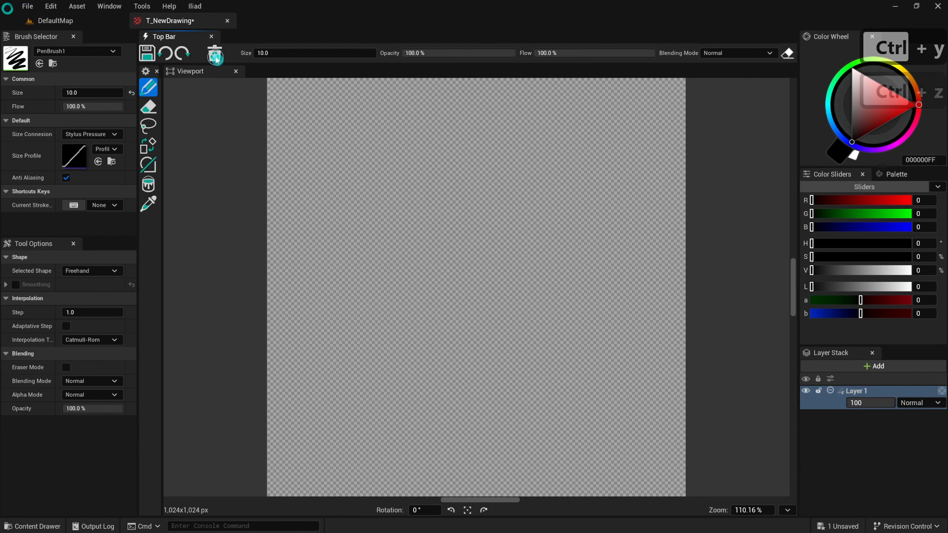
key(ctrl+z)
key(ctrl+z)
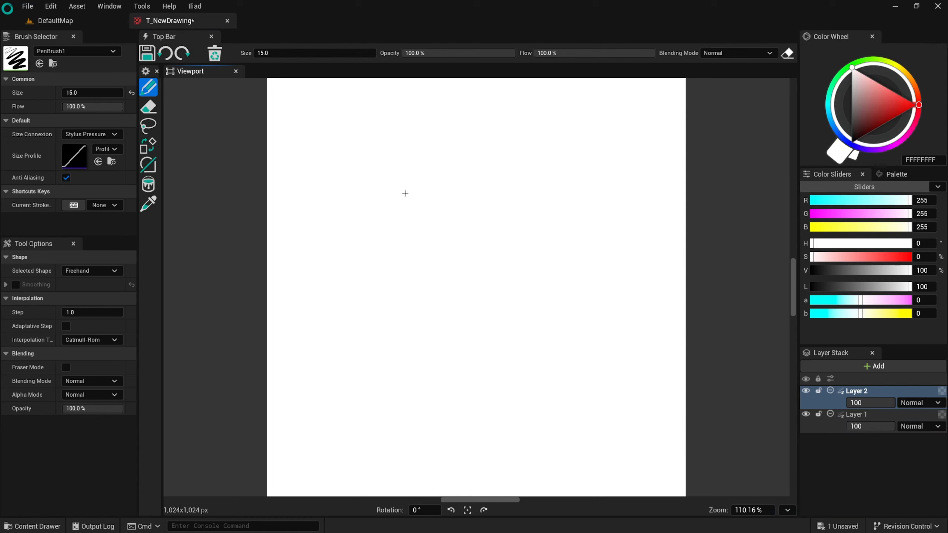
Draw a black freehand zigzag on Layer 2 and erase parts of its upper portion with the Eraser tool
drag(862, 108, 846, 147)
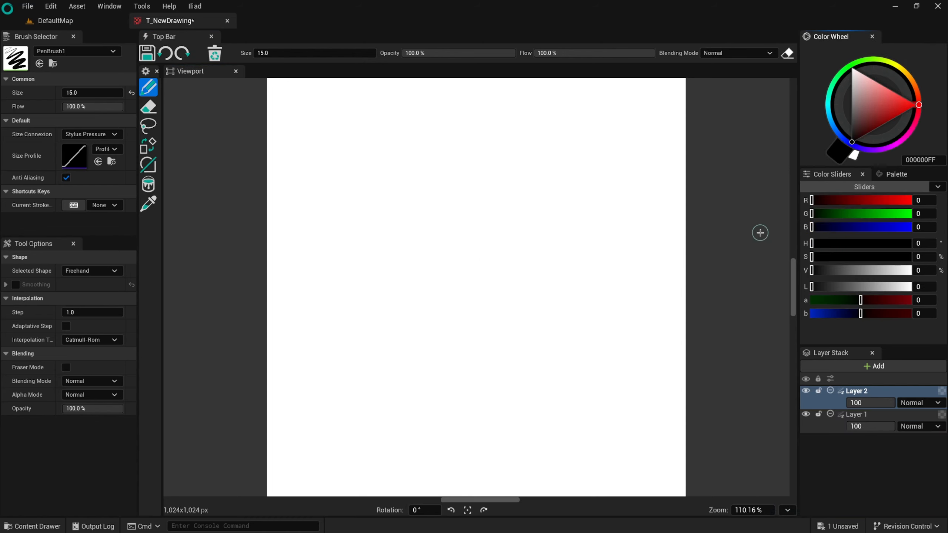
mouse_move(374, 161)
mouse_down()
mouse_move(418, 183)
mouse_move(482, 194)
mouse_move(510, 296)
mouse_up()
click(148, 107)
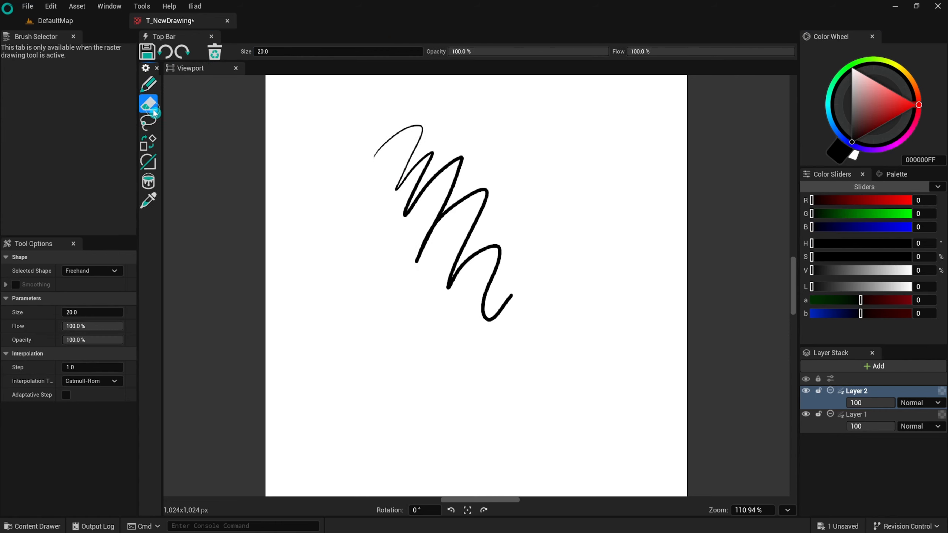
mouse_move(415, 126)
mouse_down()
mouse_move(398, 187)
mouse_move(407, 206)
mouse_move(458, 164)
mouse_move(428, 238)
mouse_up()
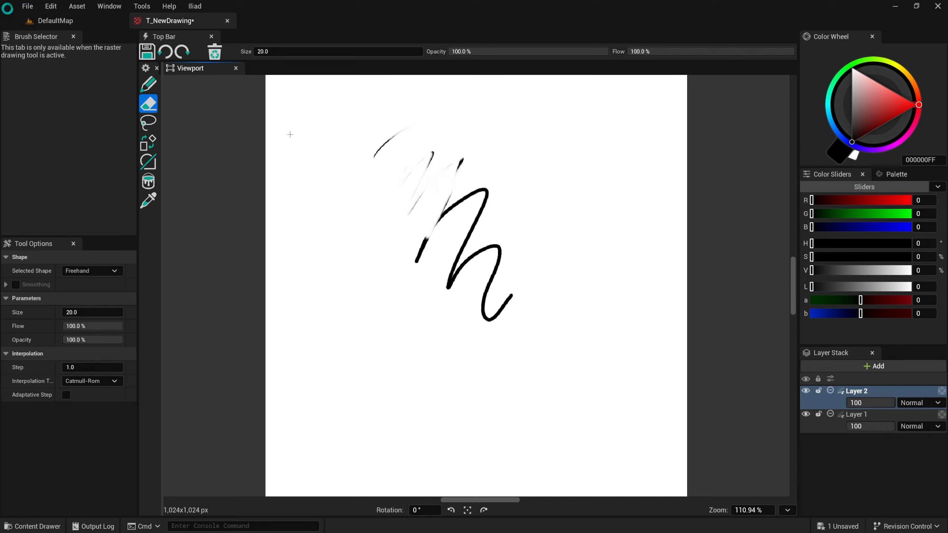
Lasso the middle part of the zigzag freehand and scale the selection down slightly with the Transform tool
click(148, 124)
drag(471, 292, 474, 290)
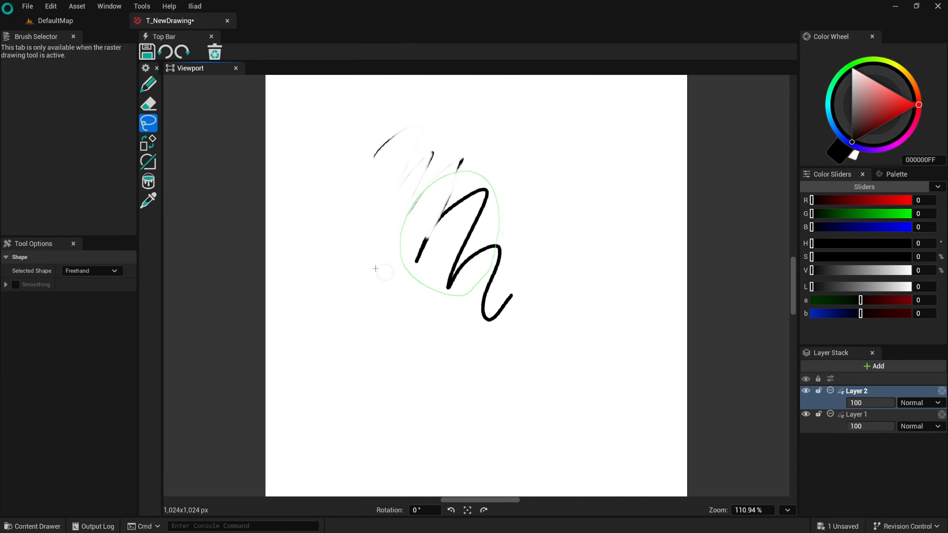
click(148, 142)
mouse_move(502, 170)
mouse_down()
mouse_move(529, 137)
mouse_move(472, 180)
mouse_move(510, 175)
mouse_move(491, 185)
mouse_up()
key(Return)
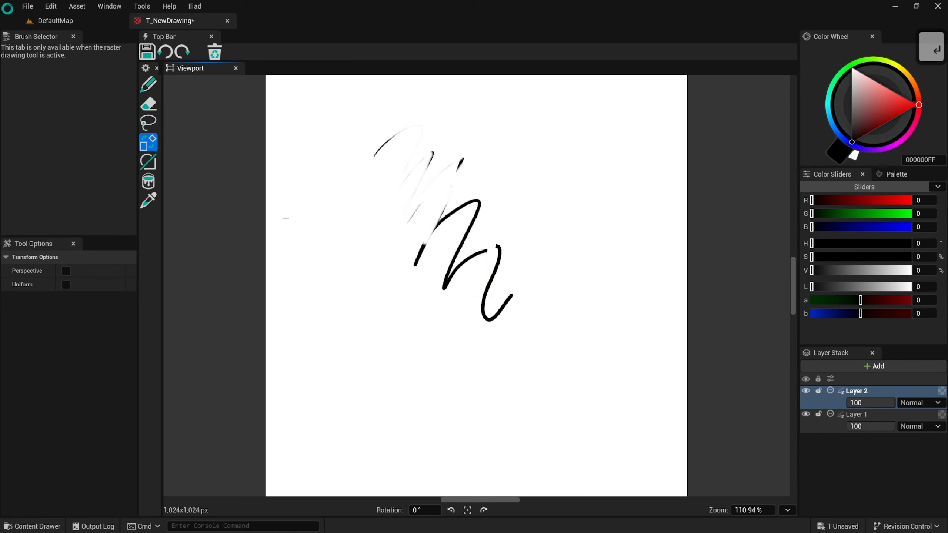
Draw a filled black freehand shape beside the zigzag and fill its interior with white using the Paint Bucket
click(149, 162)
mouse_move(334, 186)
mouse_down()
mouse_move(444, 323)
mouse_move(378, 326)
mouse_move(365, 269)
mouse_up()
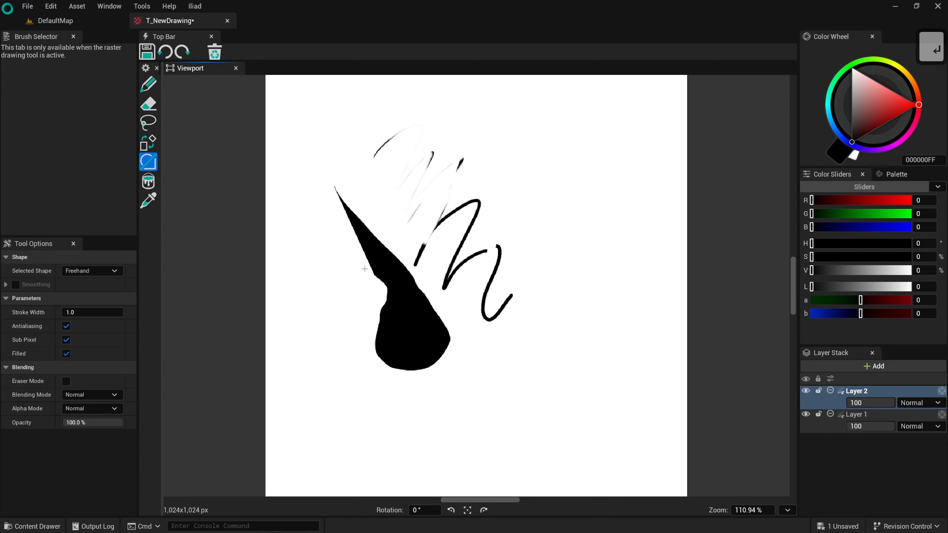
click(151, 183)
click(854, 154)
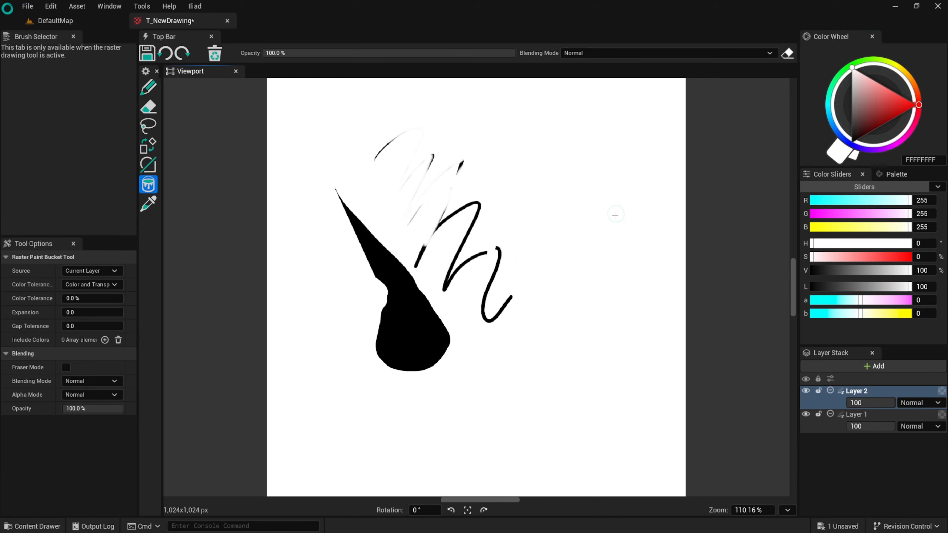
click(417, 330)
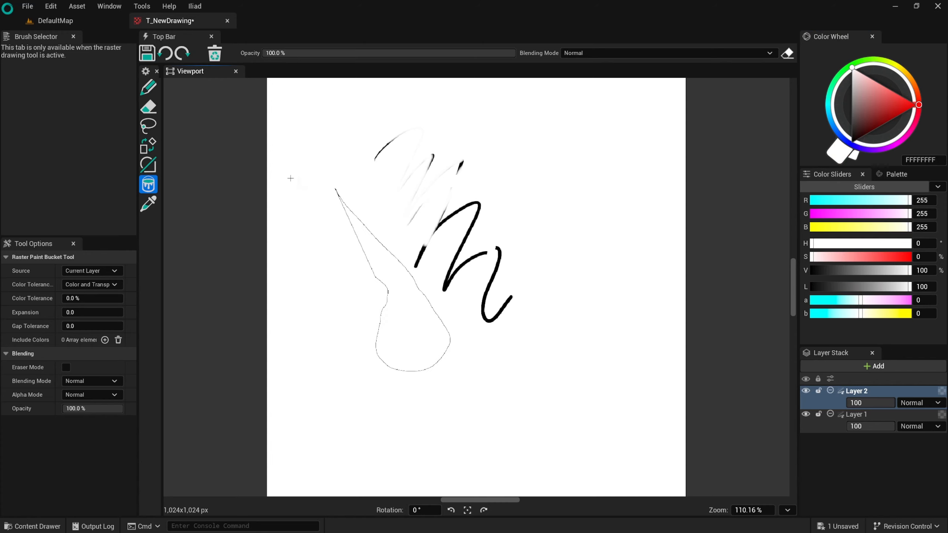
Sample the black colour from the zigzag stroke with the Eyedropper
click(148, 203)
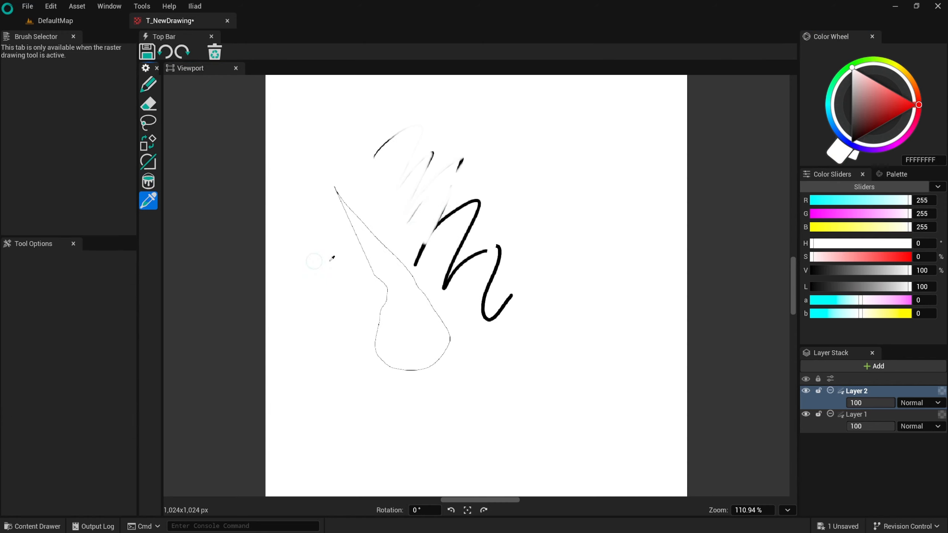
click(481, 201)
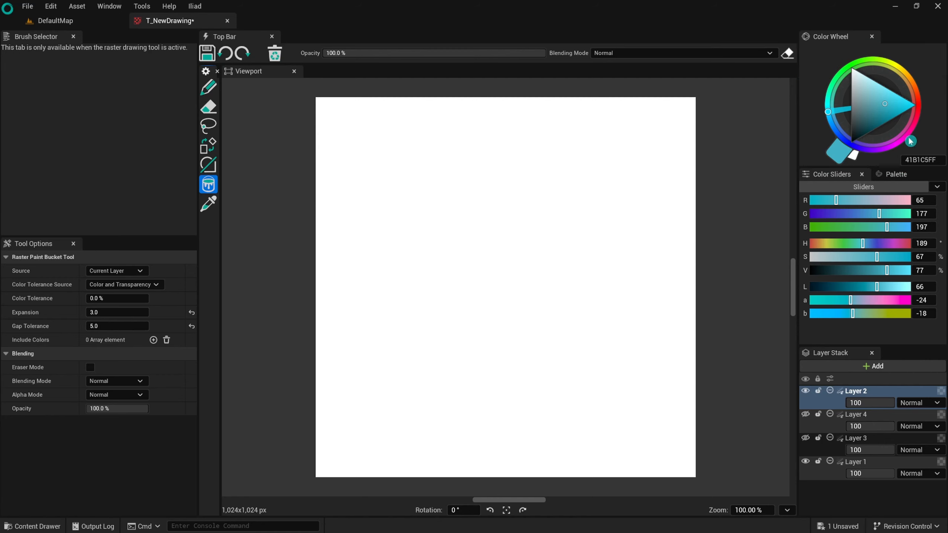
Choose an orange hue on the colour wheel, adjust its shade to the muted brown A98250FF, and select the hex code
click(911, 79)
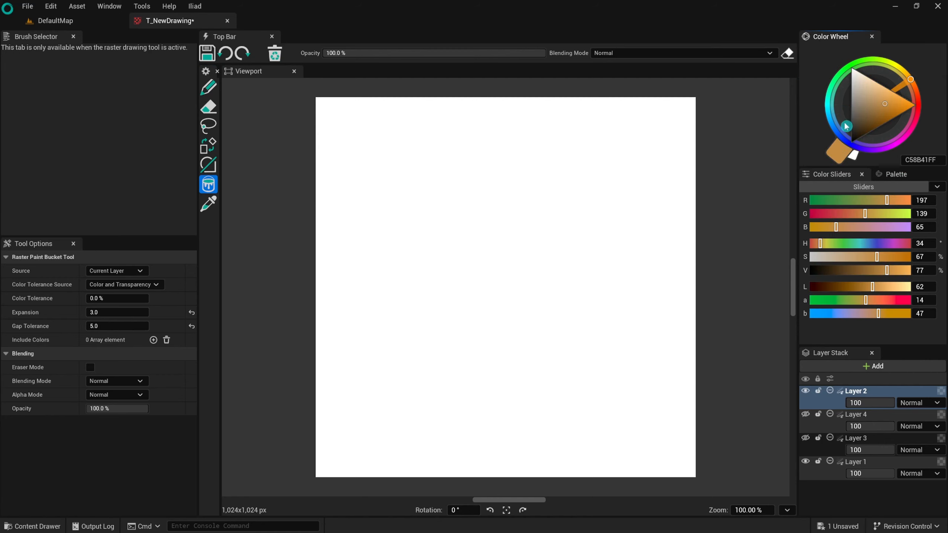
drag(853, 124, 875, 109)
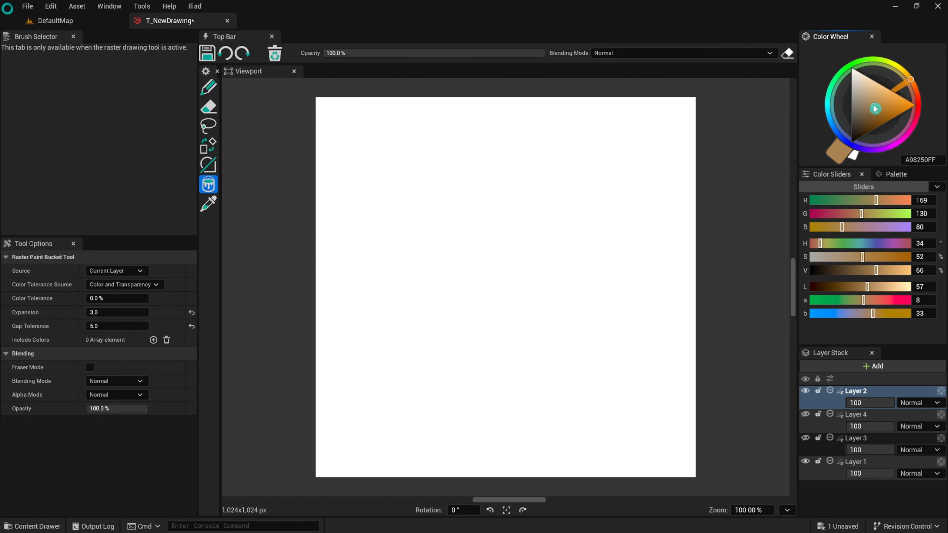
click(935, 159)
drag(906, 162, 944, 163)
click(929, 126)
Adjust the RGB and HSV colour sliders to get the muted blue 496786FF (R 73, G 103, B 134)
drag(875, 202, 855, 203)
mouse_move(860, 215)
mouse_down()
mouse_move(869, 216)
mouse_move(850, 228)
mouse_up()
drag(857, 245, 863, 270)
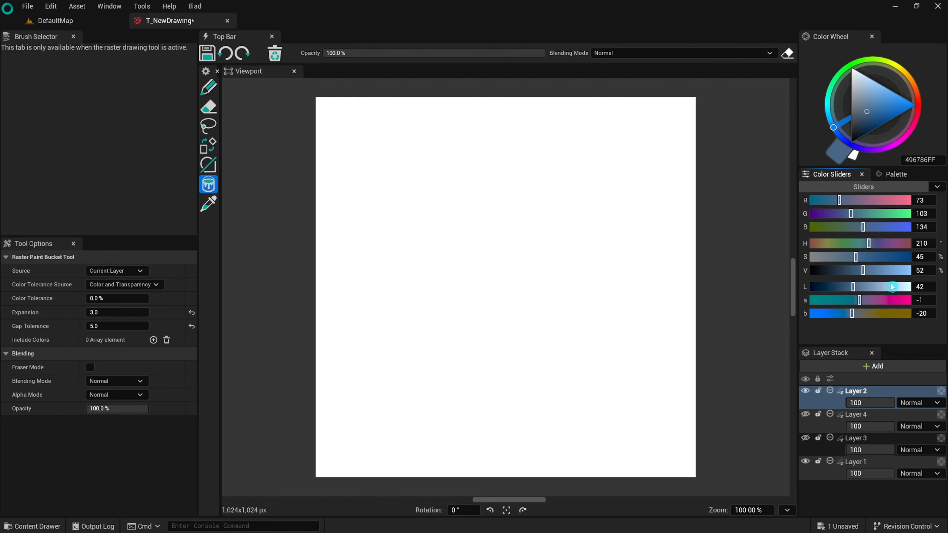
Show the CMYK colour sliders in place of HSV, leave HSL hidden, and raise the Lab a value
click(936, 187)
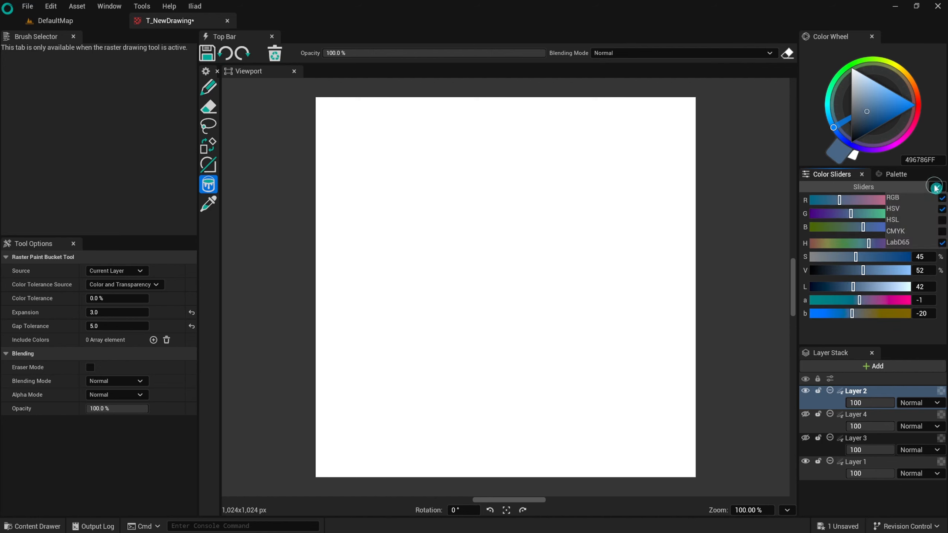
click(942, 210)
click(942, 220)
click(942, 220)
click(942, 231)
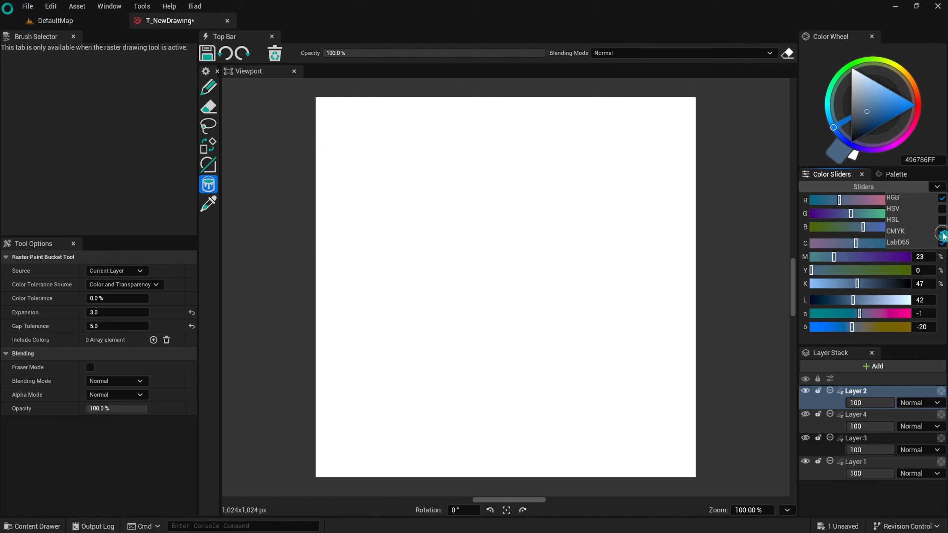
click(863, 315)
drag(860, 314, 887, 313)
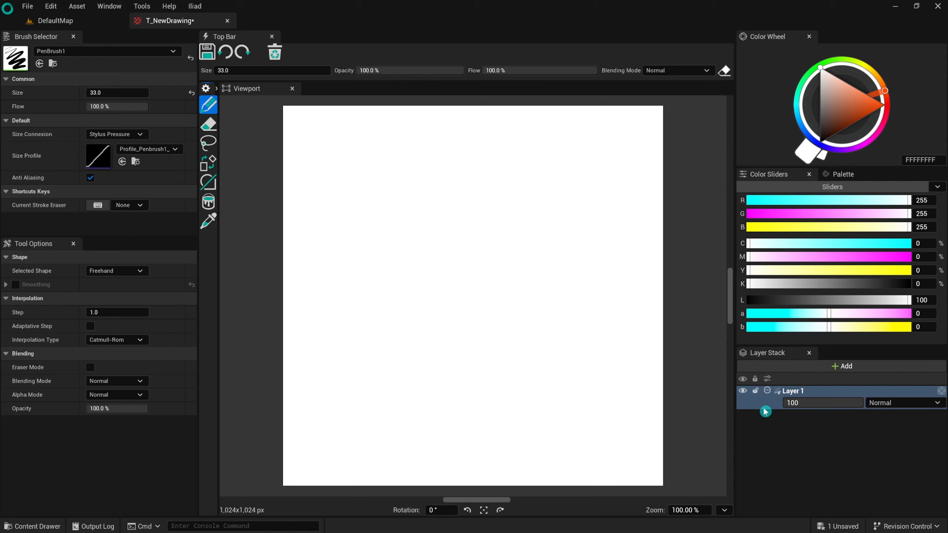
Add a raster image layer above Layer 1 and draw a freehand zigzag on it in the muted pink B8738BFF
right_click(751, 381)
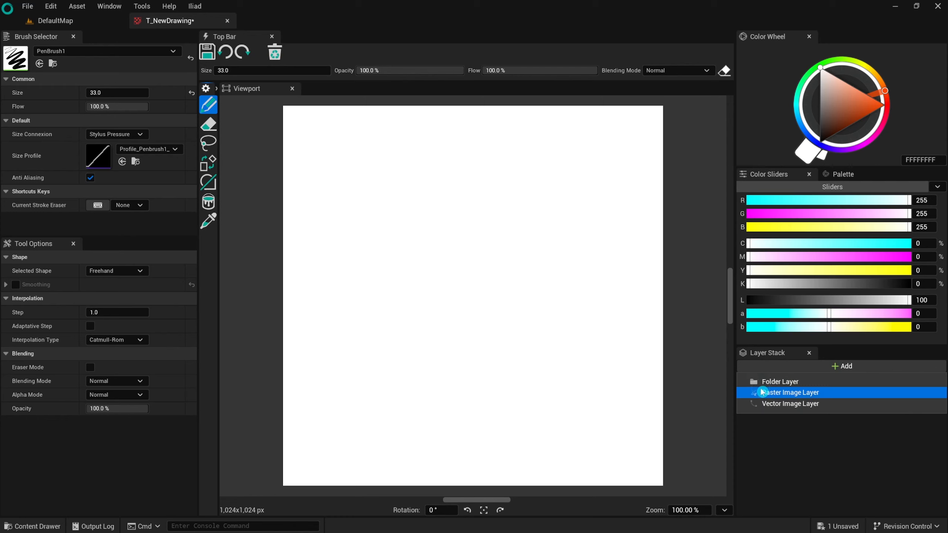
click(761, 393)
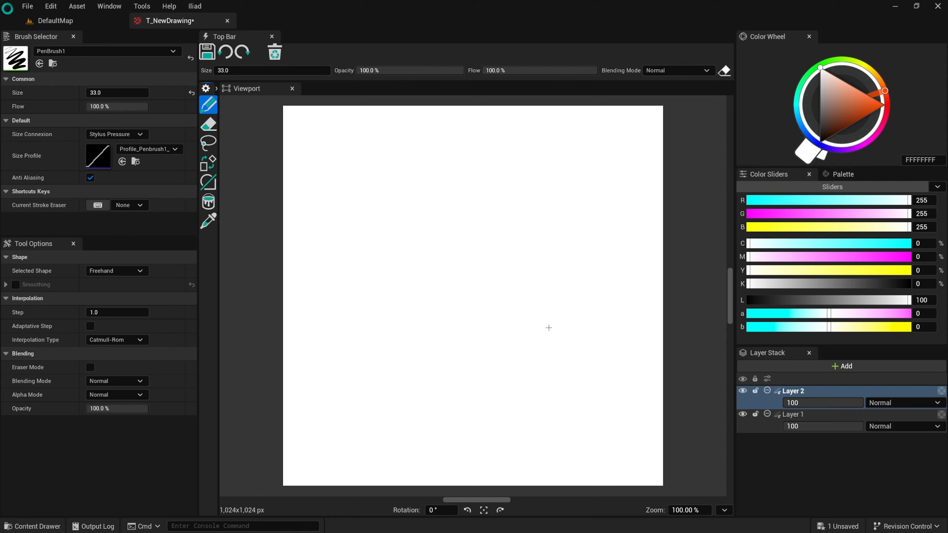
drag(851, 100, 845, 102)
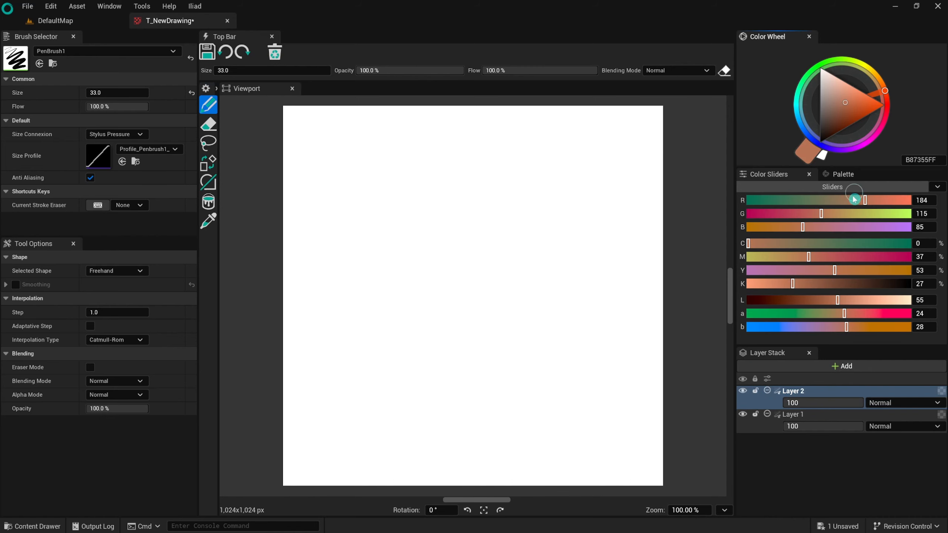
click(837, 229)
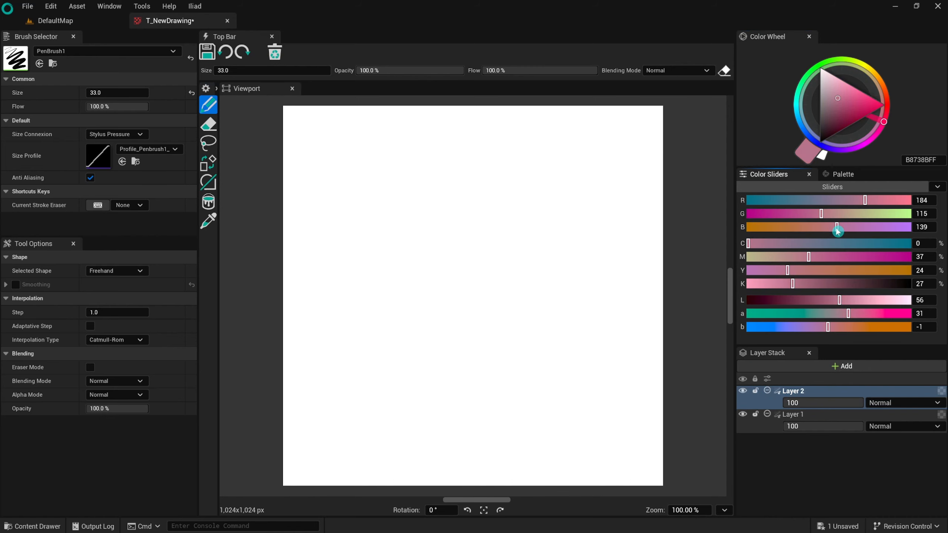
mouse_move(365, 229)
mouse_down()
mouse_move(432, 173)
mouse_move(485, 239)
mouse_move(494, 295)
mouse_move(513, 308)
mouse_up()
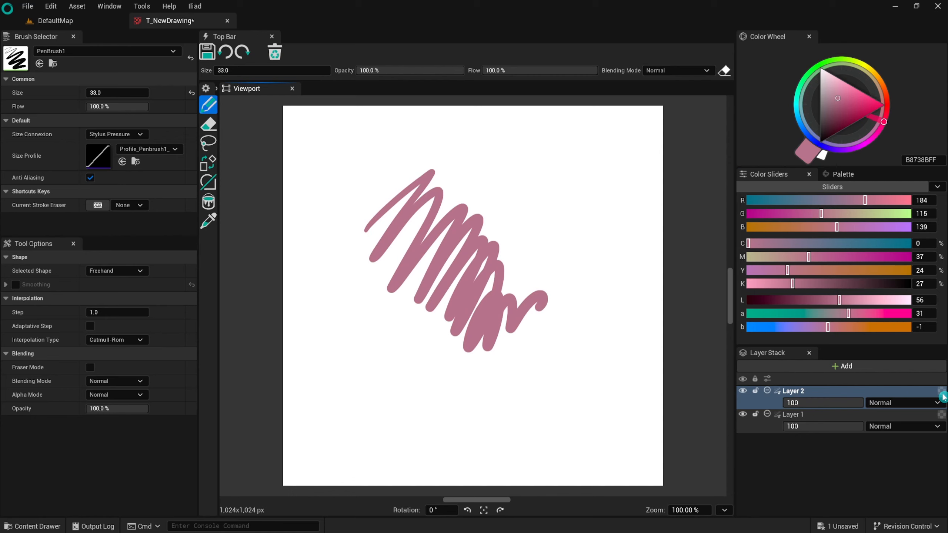
Lock Layer 2's transparency and paint over the lower part of the zigzag in the lighter pink B88394FF
click(841, 225)
drag(827, 218, 831, 218)
mouse_move(439, 291)
mouse_down()
mouse_move(469, 340)
mouse_move(501, 335)
mouse_up()
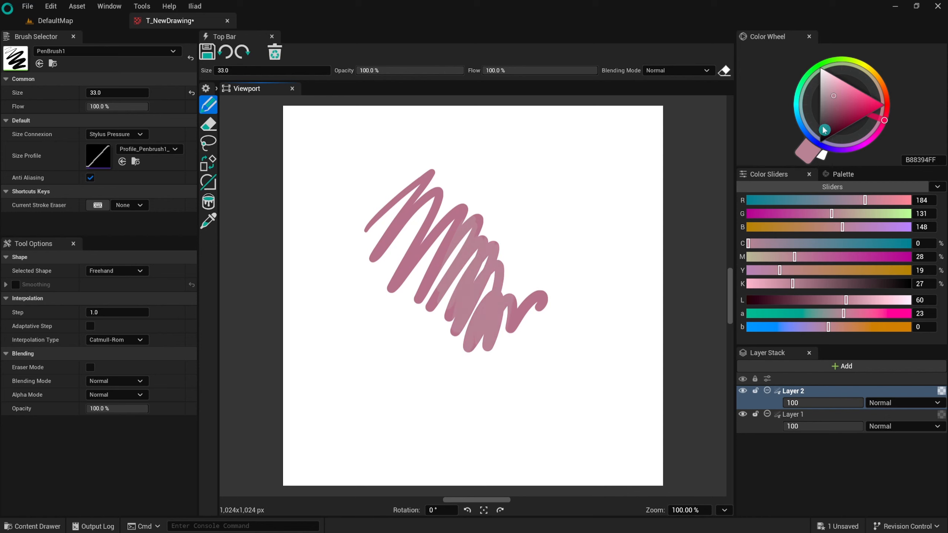
Paint over the zigzag's middle in the blue-grey 598394FF and release Layer 2's transparency lock
click(834, 243)
mouse_move(450, 289)
mouse_down()
mouse_move(477, 224)
mouse_move(466, 311)
mouse_move(496, 299)
mouse_up()
click(942, 395)
Hide and show Layer 2 again, and lock and unlock the layer
click(744, 392)
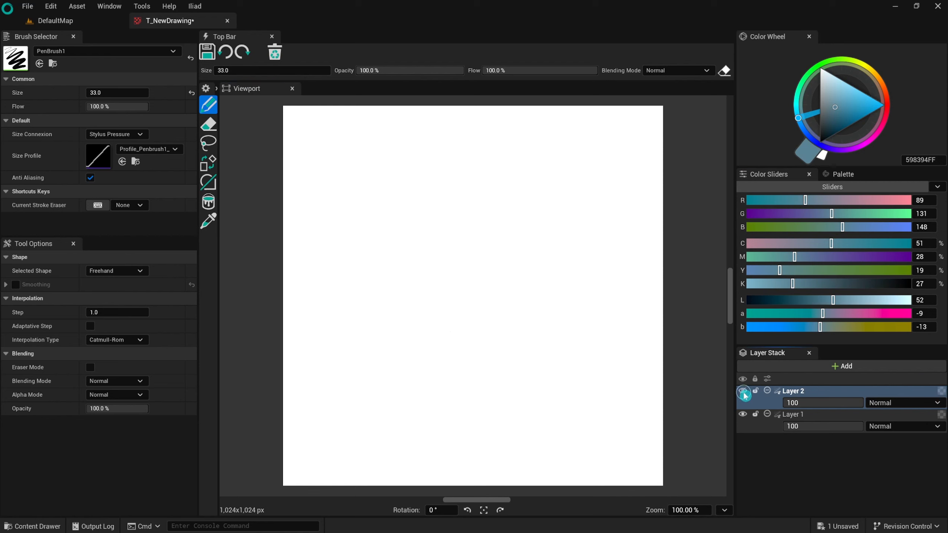
click(743, 392)
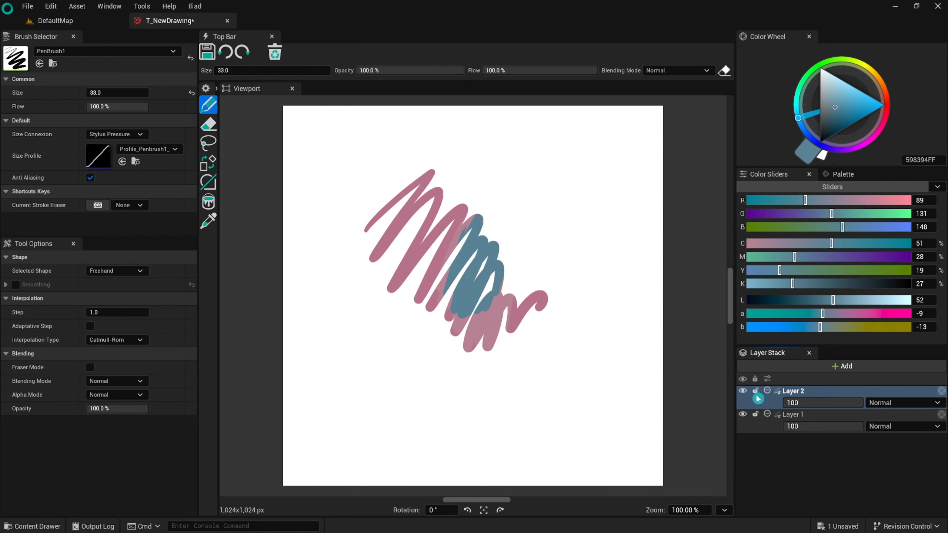
click(756, 392)
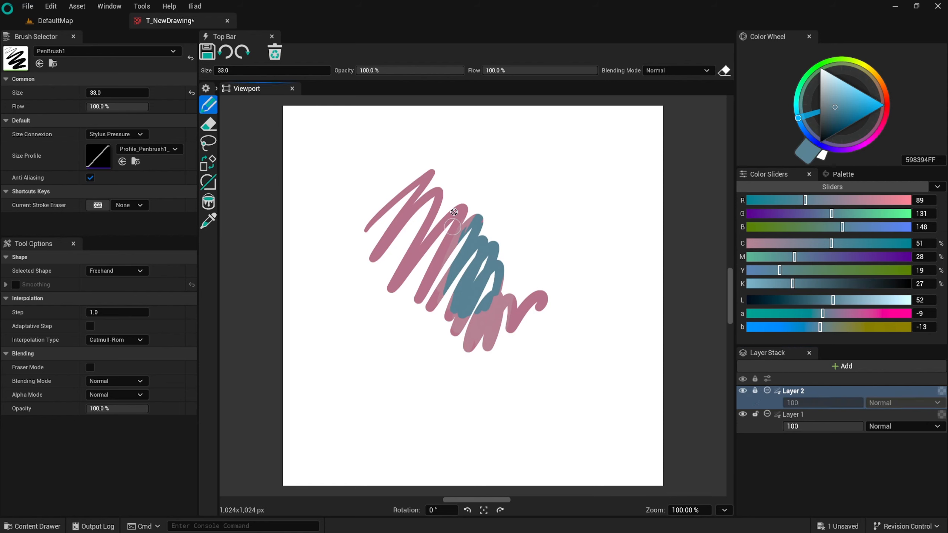
click(756, 392)
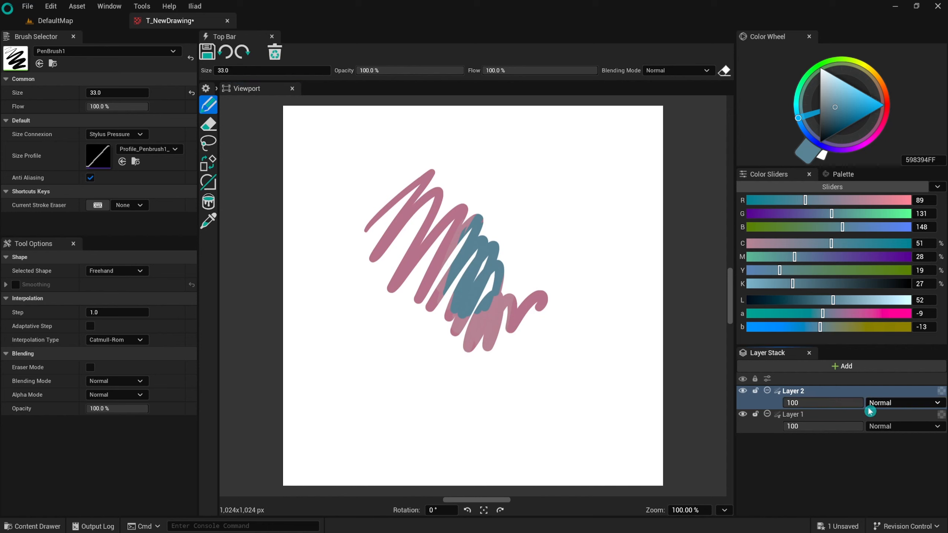
Set Layer 2's opacity to 99 and choose Normal as its blending mode
mouse_move(858, 404)
mouse_down()
mouse_move(796, 404)
mouse_move(879, 407)
mouse_move(789, 402)
mouse_move(858, 409)
mouse_up()
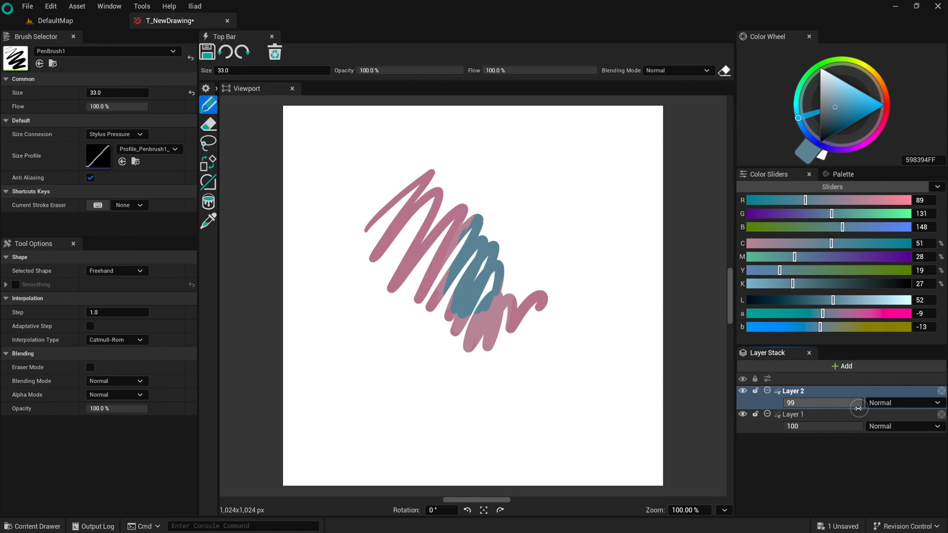
click(893, 404)
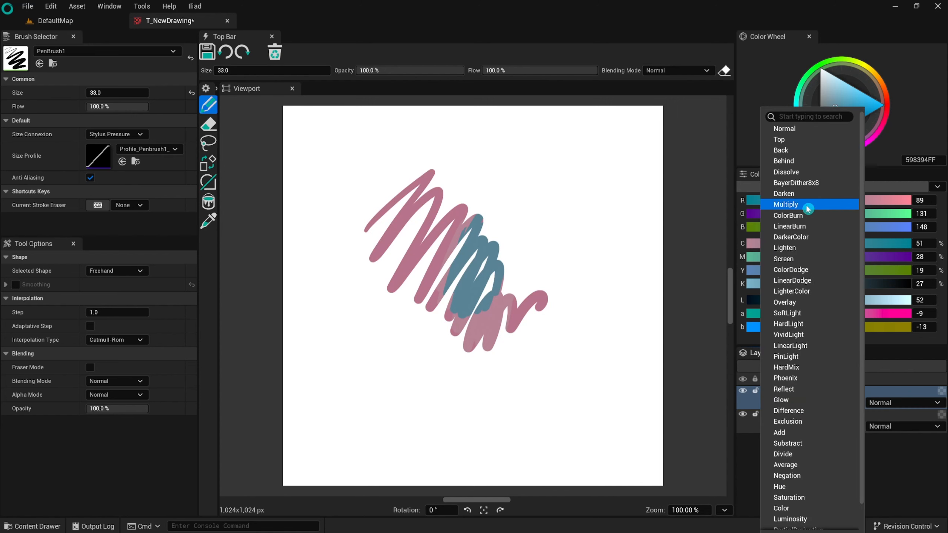
click(821, 130)
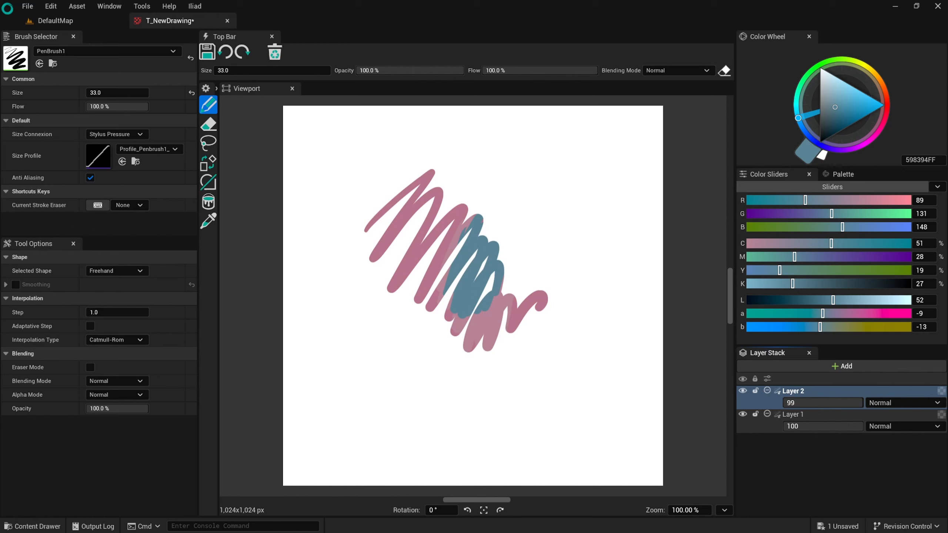
Add a raster image layer above Layer 2 and choose the brighter blue 4191B1FF
click(800, 366)
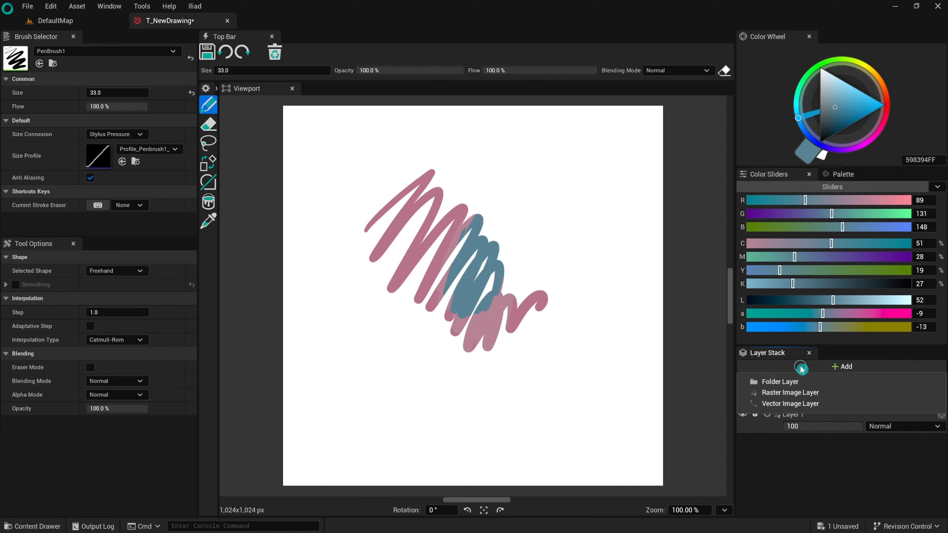
click(803, 394)
click(848, 107)
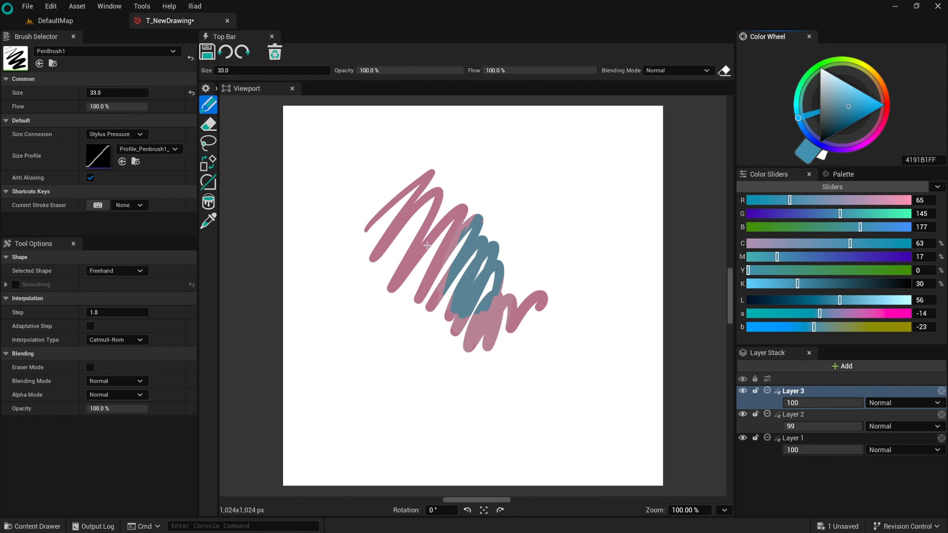
drag(427, 245, 514, 215)
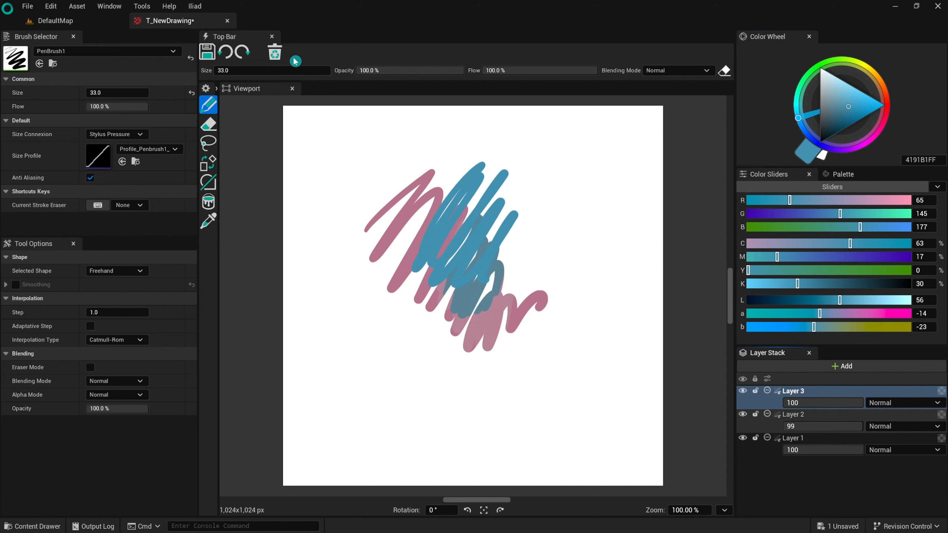
key(ctrl+z)
key(ctrl+z)
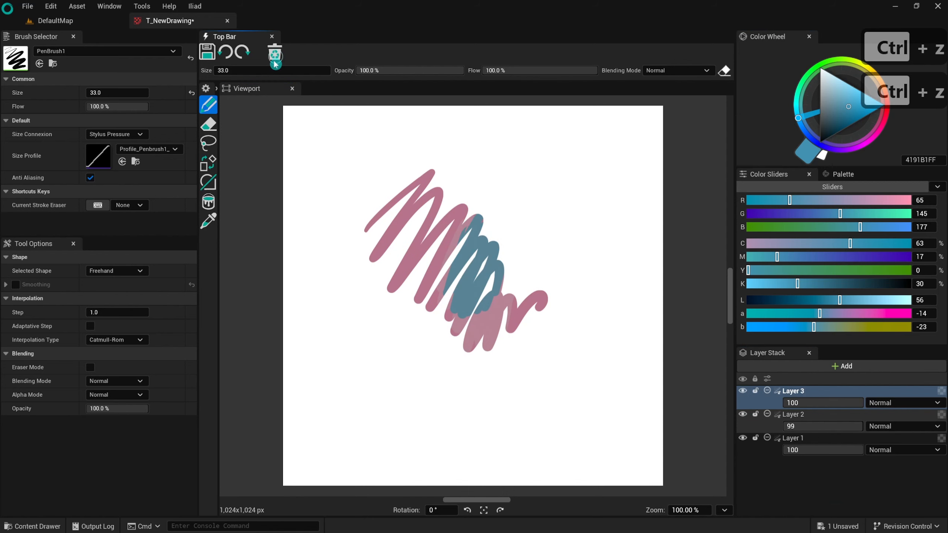
Draw an outlined rectangle over the zigzag on Layer 3, enable Filled, and redraw the same rectangle solid blue
click(208, 182)
drag(401, 195, 592, 324)
click(91, 341)
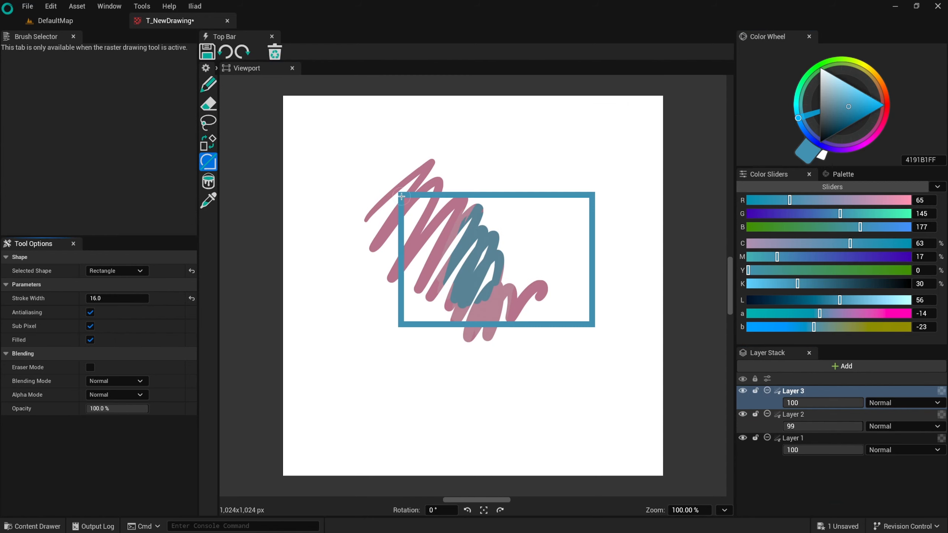
drag(401, 197, 593, 326)
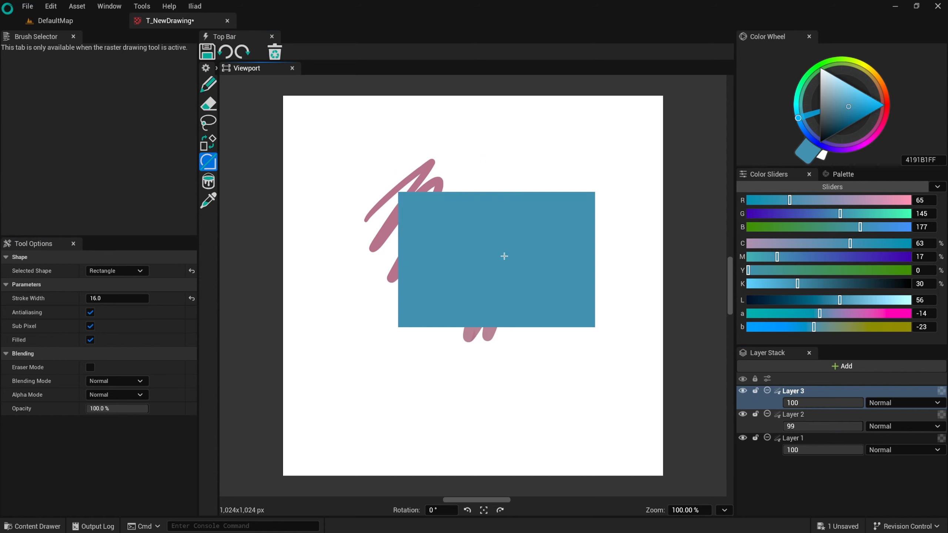
Add a folder layer containing Layer 3 and switch the folder's visibility off and on
click(842, 366)
click(784, 382)
click(745, 392)
click(744, 392)
Collapse the folder, try another blending mode on it, restore Normal, and expand the folder again
click(777, 390)
click(901, 402)
click(791, 346)
click(901, 401)
click(785, 129)
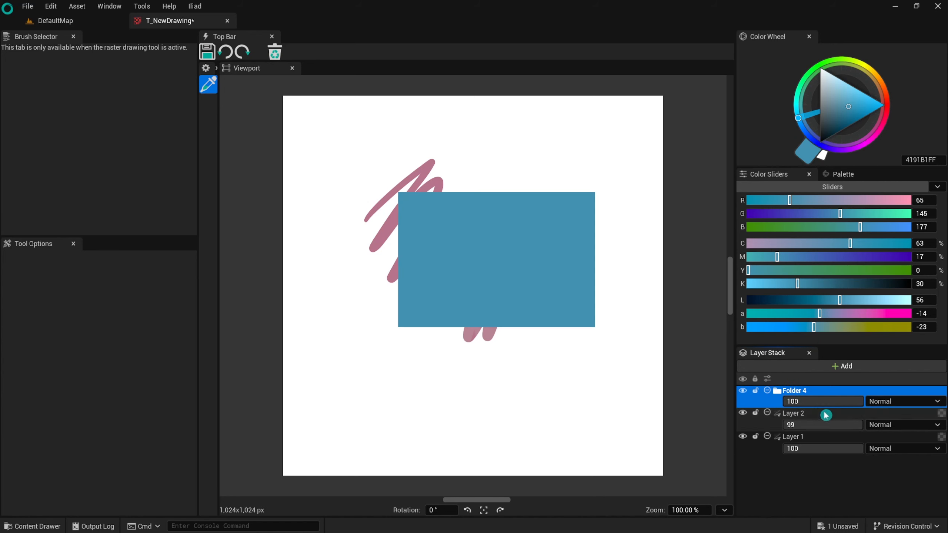
click(777, 392)
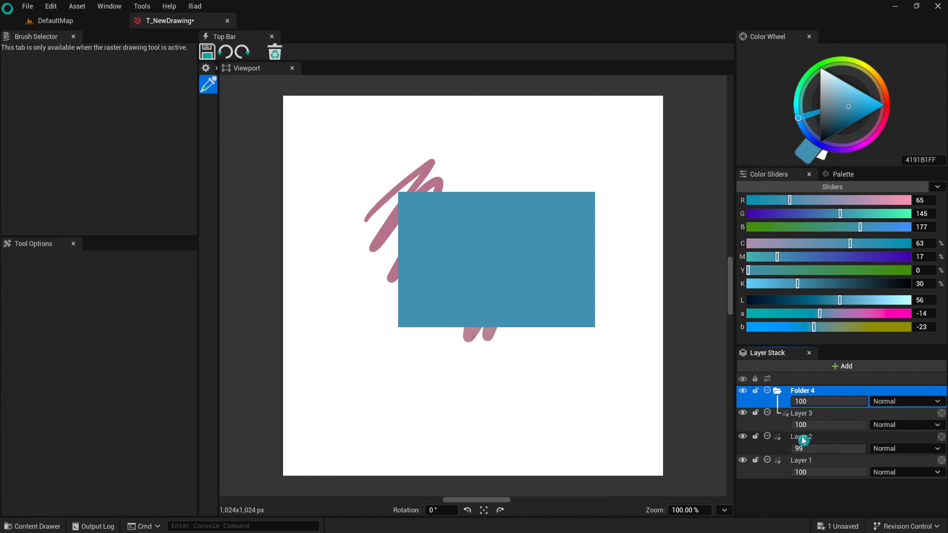
Try range and individual multi-selection of Layers 1, 2 and 3 in the layer stack
click(802, 460)
shift+click(804, 438)
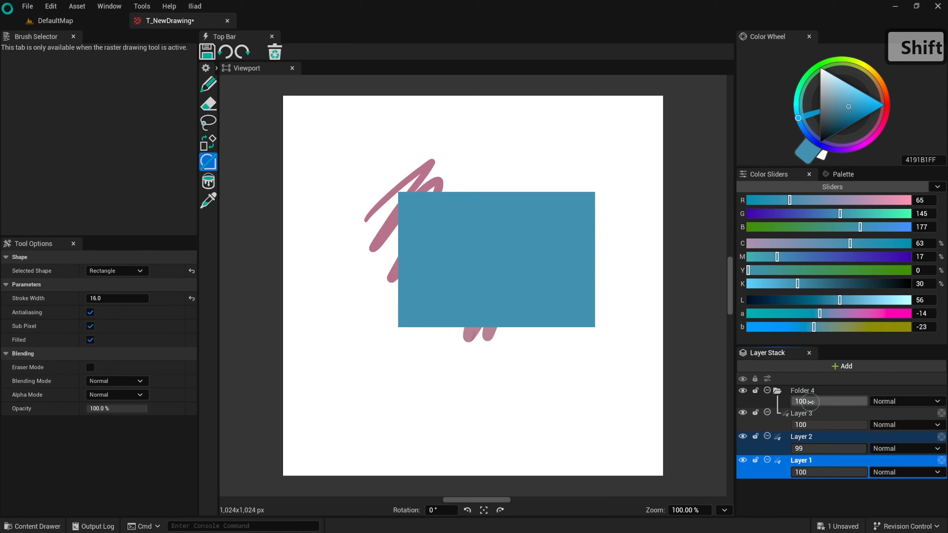
click(871, 424)
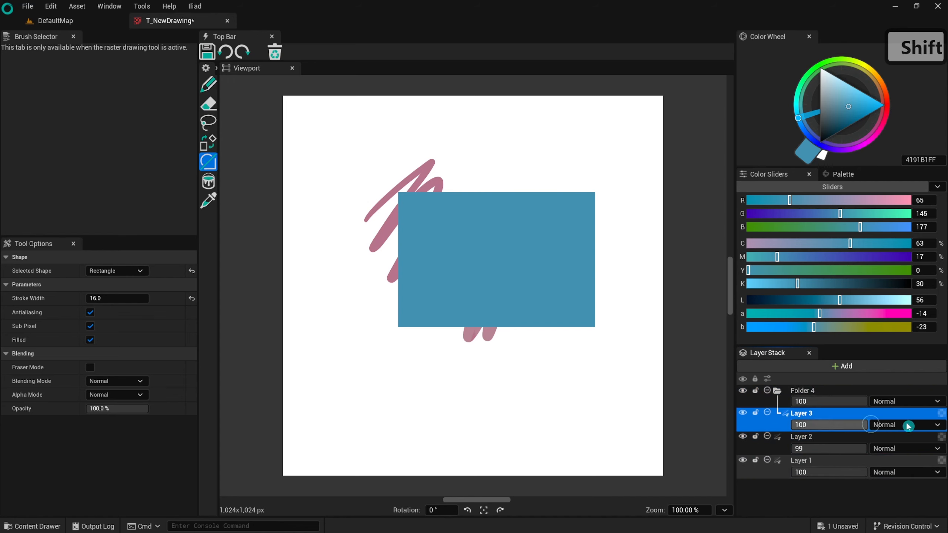
click(817, 462)
ctrl+click(819, 415)
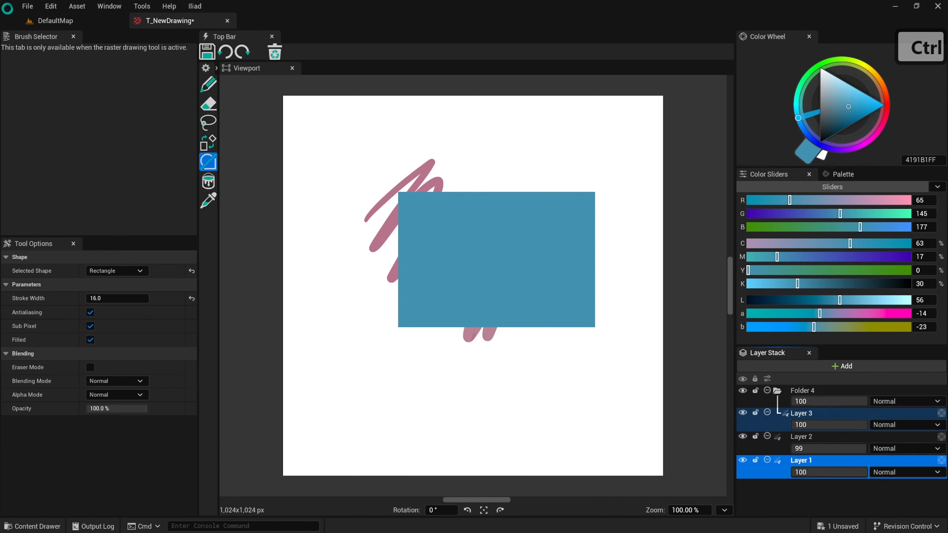
ctrl+click(794, 440)
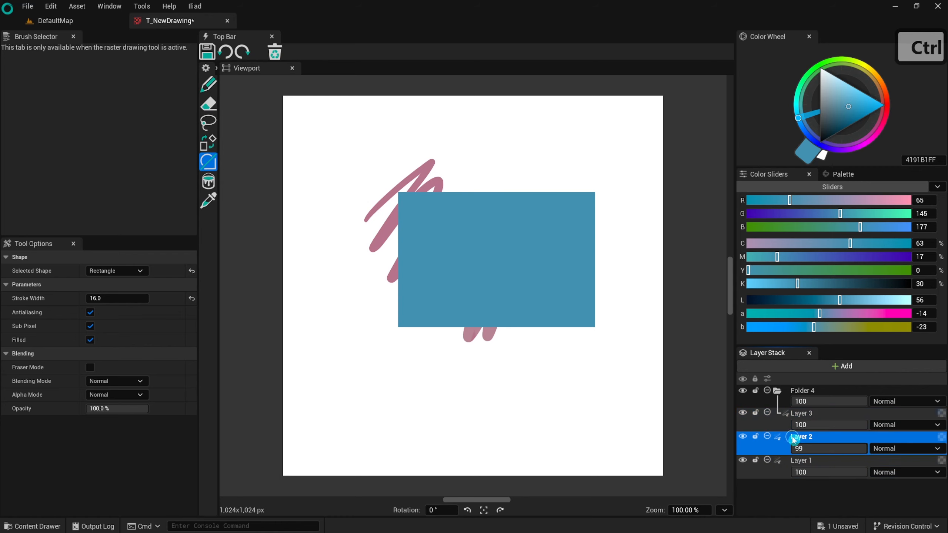
ctrl+click(796, 416)
Select all layers in the stack and duplicate them
key(ctrl+a)
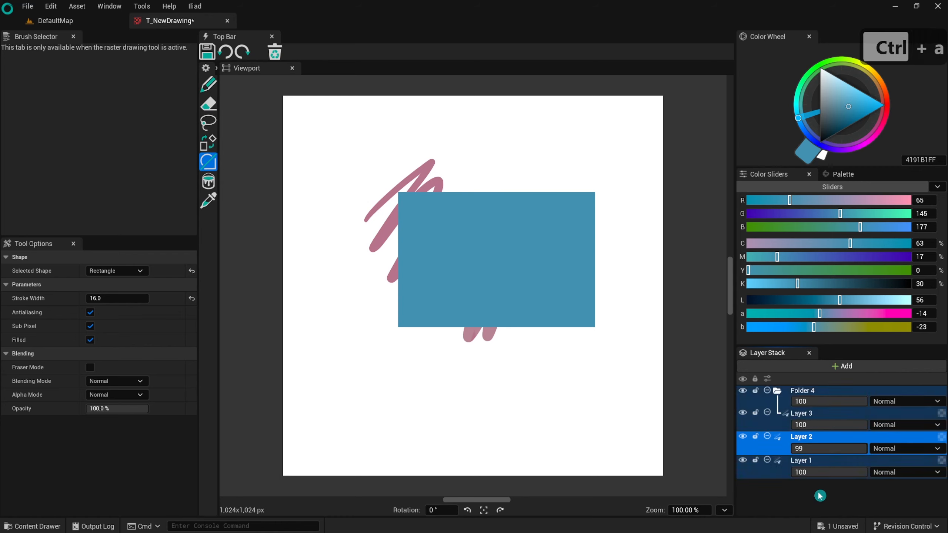
click(818, 493)
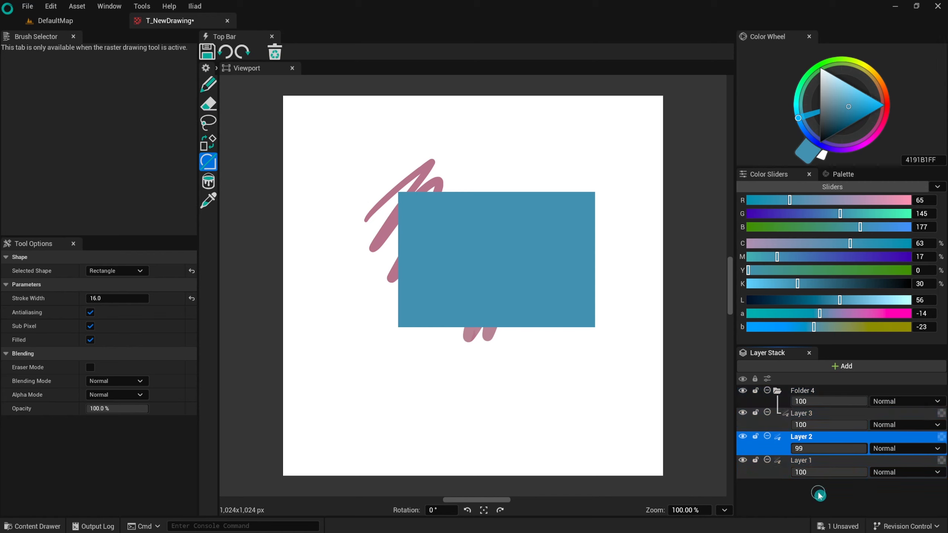
right_click(797, 440)
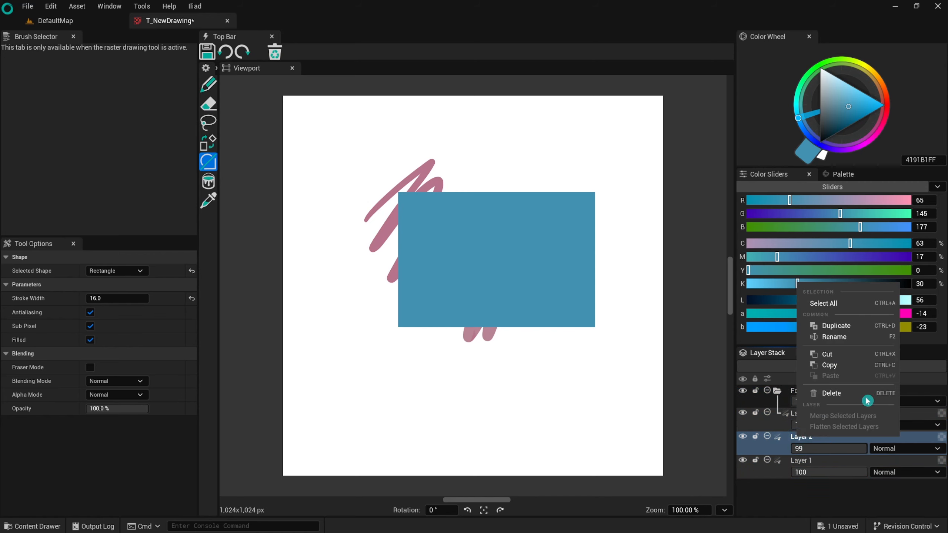
click(855, 303)
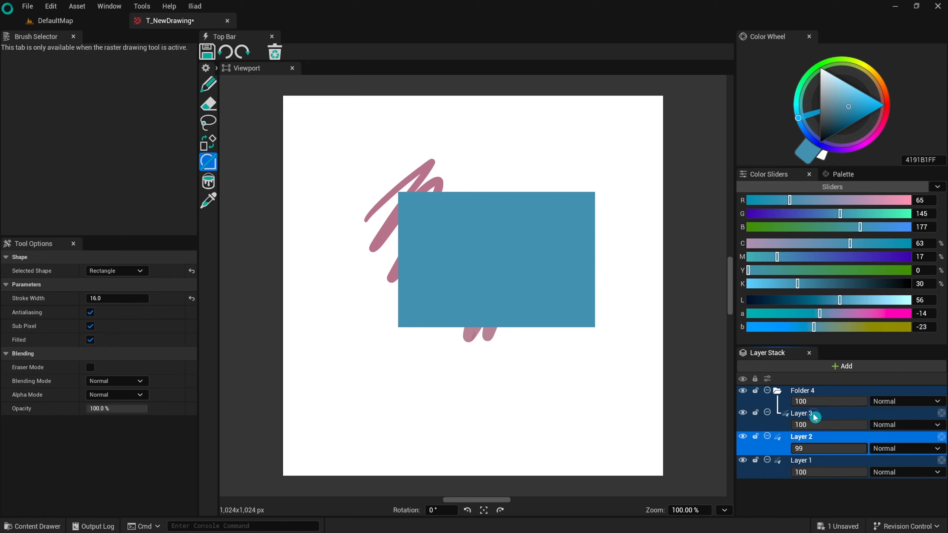
right_click(814, 417)
click(837, 305)
Delete the surplus copies of Folder 4 and Layer 3 from the layer stack
right_click(804, 392)
click(841, 352)
right_click(806, 437)
click(821, 394)
Rename Layer 3 inside the folder as square
click(815, 417)
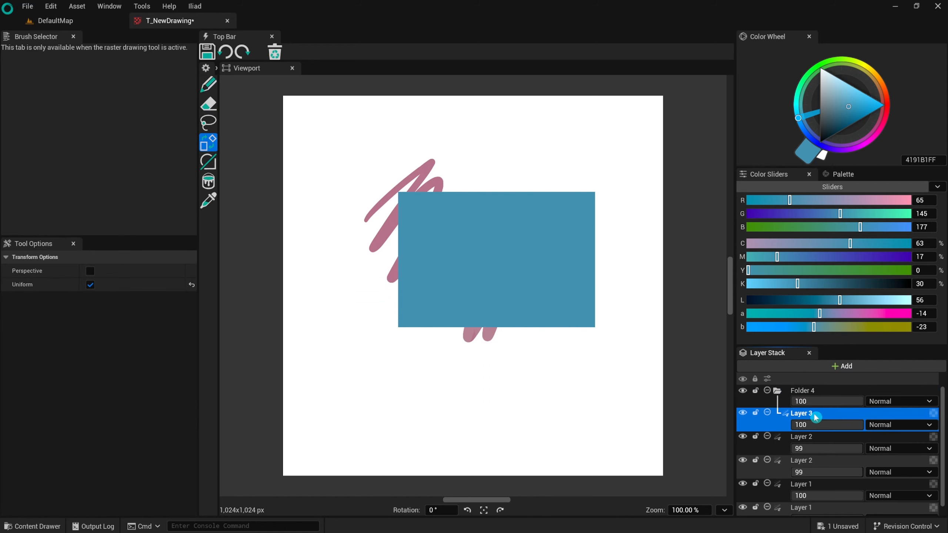
right_click(816, 418)
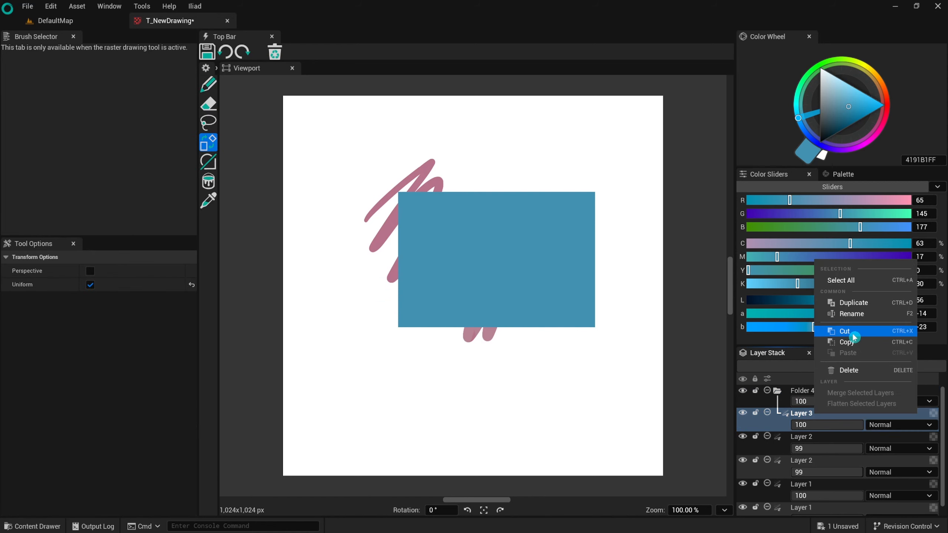
click(855, 314)
text(square)
key(Return)
Delete the duplicate Layer 2 from the layer stack and rename the remaining Layer 2 as doodle
right_click(808, 459)
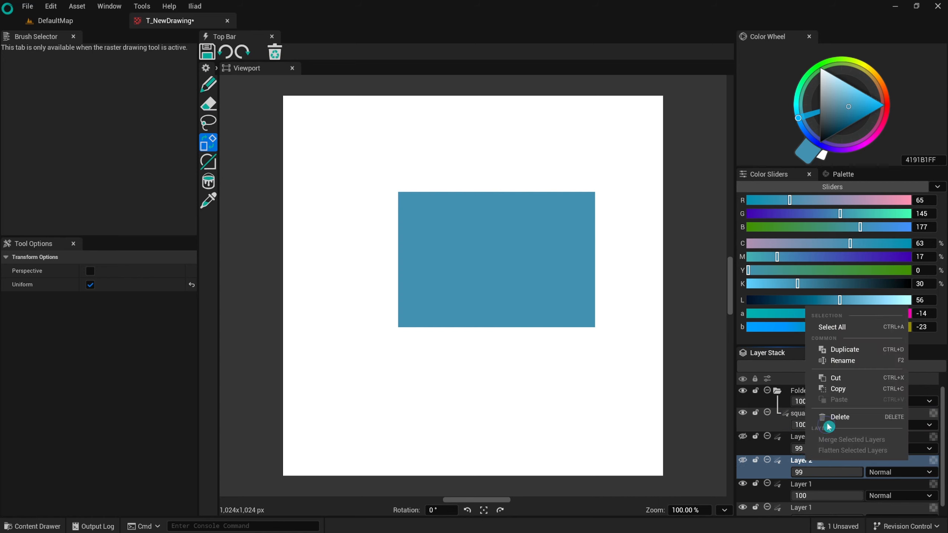
click(825, 418)
click(802, 439)
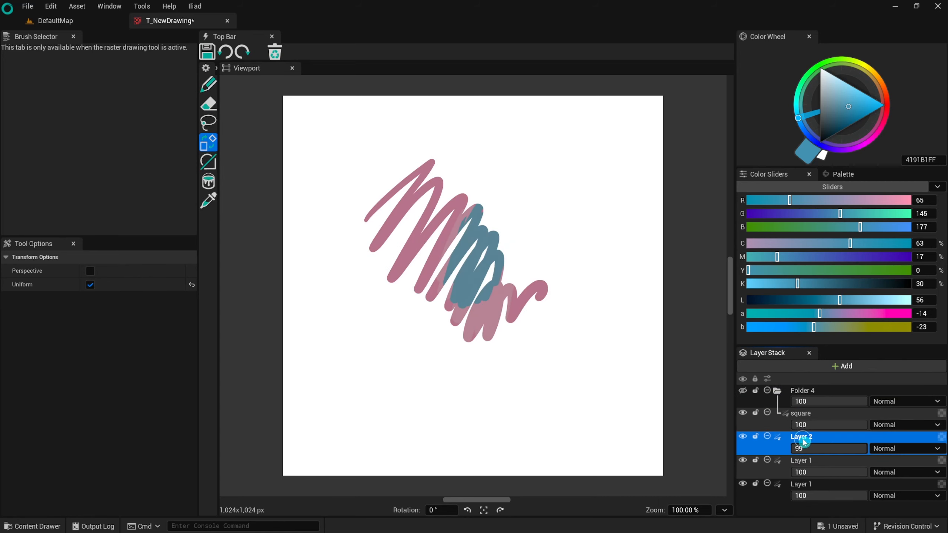
double_click(803, 439)
text(doodle)
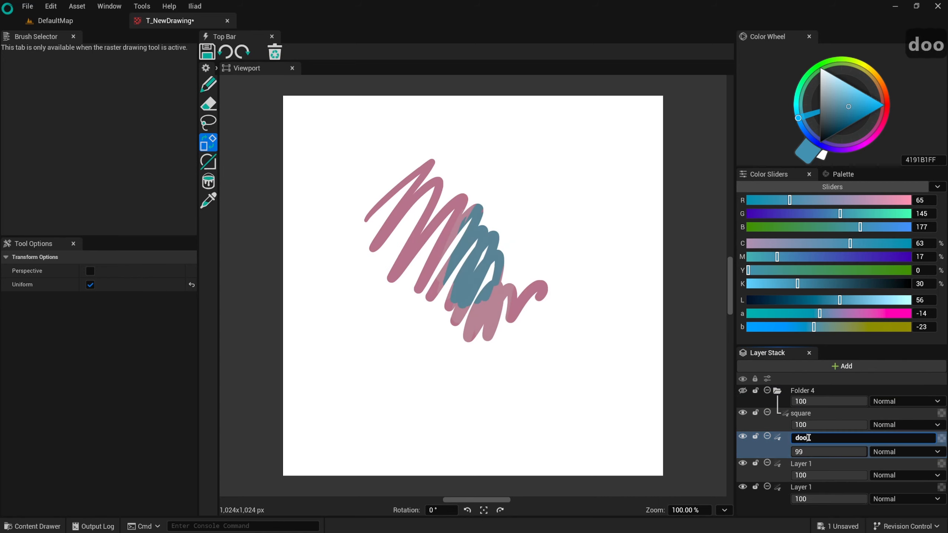
key(Return)
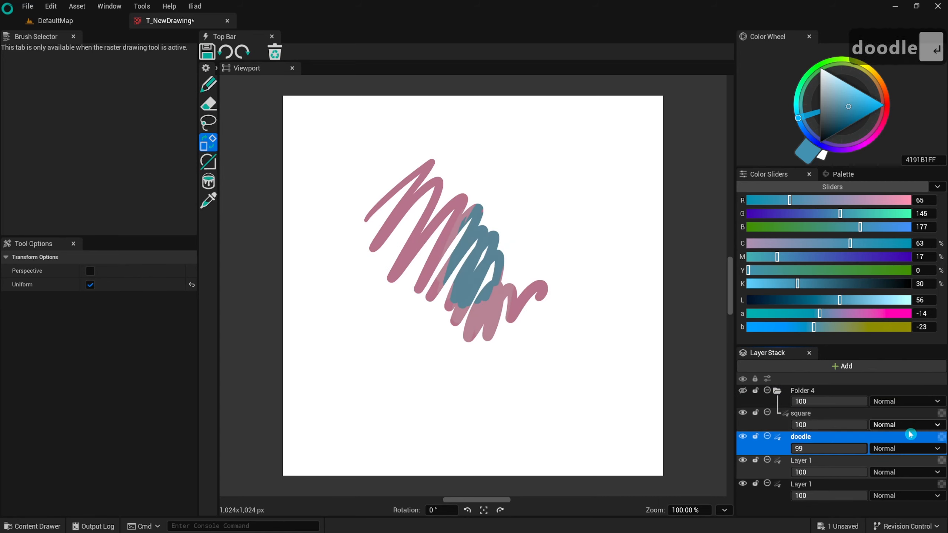
Turn on Folder 4's visibility, cut the square layer out of it and paste two copies back into the folder
click(784, 415)
click(743, 391)
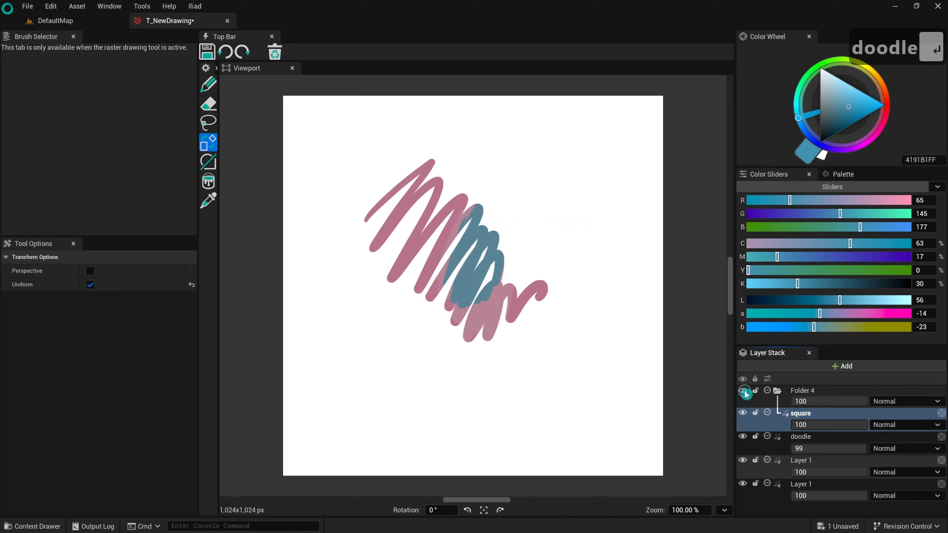
right_click(799, 411)
click(831, 328)
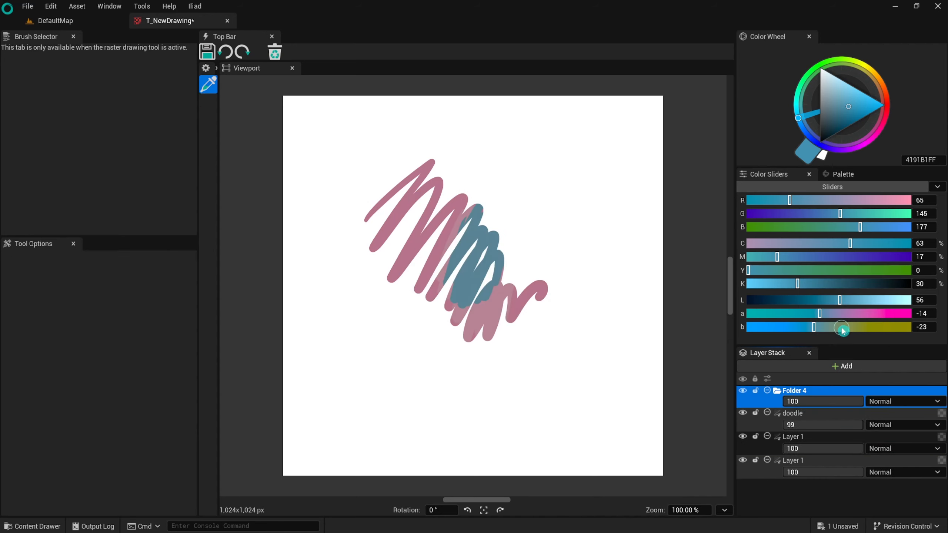
right_click(809, 391)
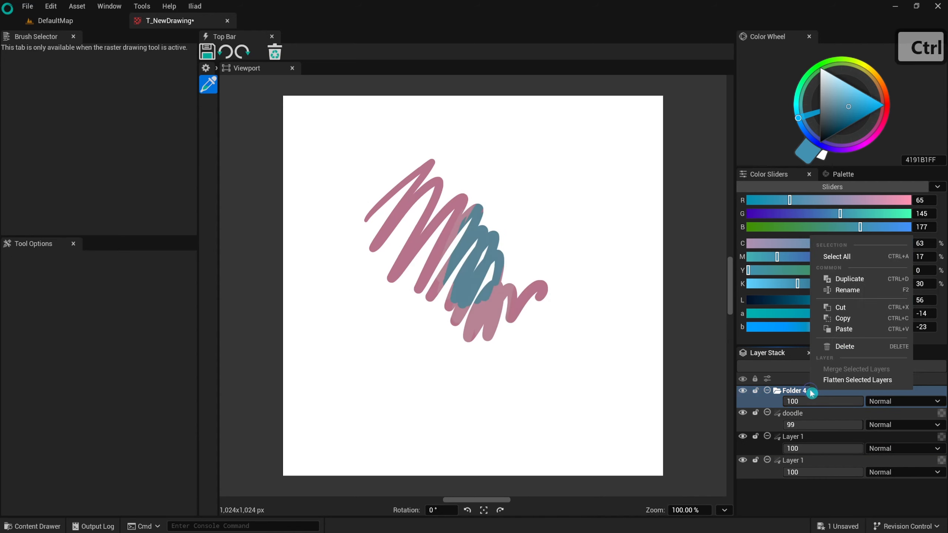
click(844, 329)
right_click(794, 508)
click(831, 453)
Toggle the visibility of the two square layers in Folder 4 to check both copies
click(743, 413)
click(743, 437)
click(743, 437)
click(742, 413)
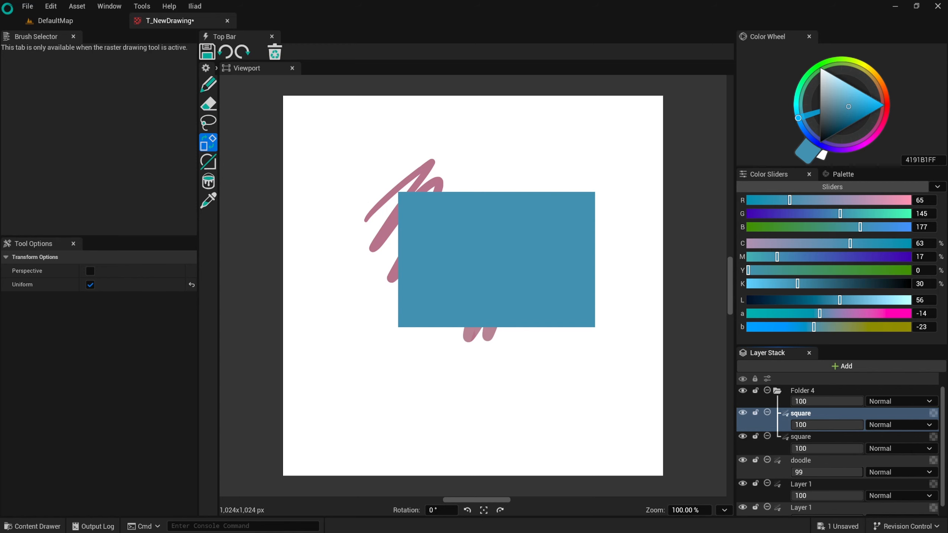
Delete the duplicate square layer and merge the remaining square layer with the doodle layer
right_click(801, 414)
click(830, 369)
click(829, 417)
shift+click(805, 440)
right_click(805, 441)
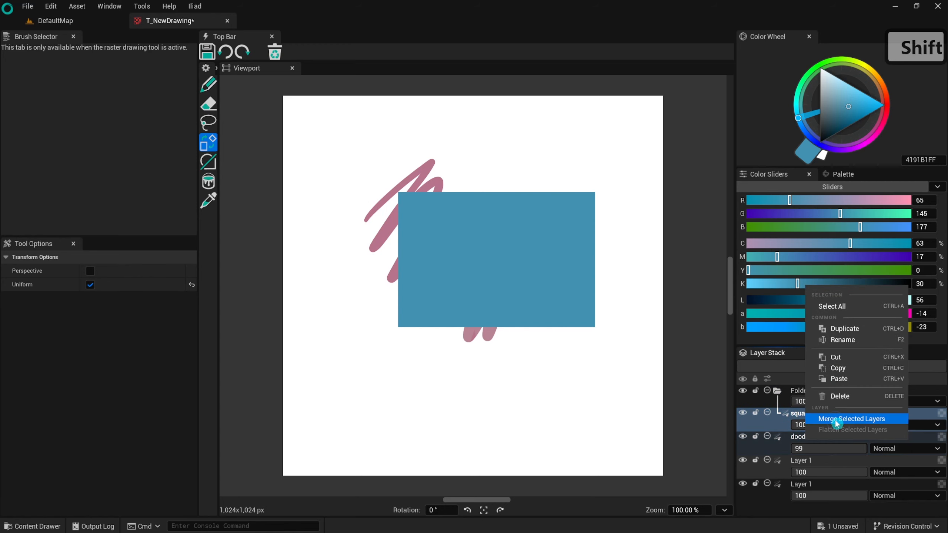
click(836, 419)
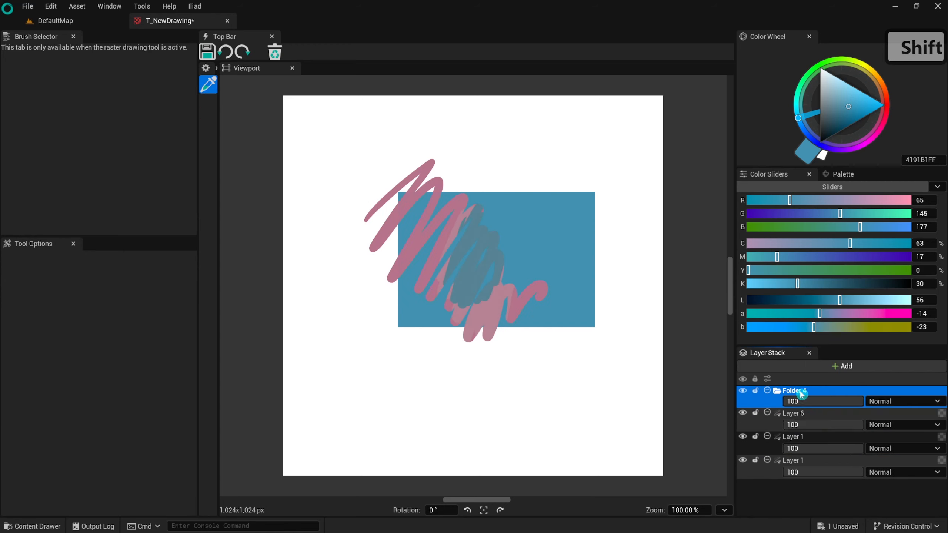
Flatten Folder 4 into a single layer and copy that layer into the T_Drawing texture's layer stack
click(744, 391)
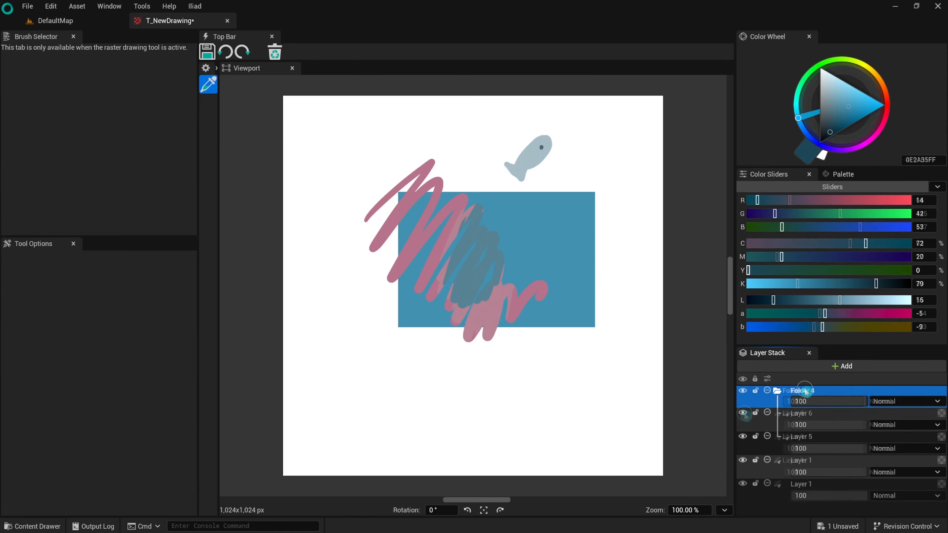
right_click(805, 390)
click(853, 379)
click(743, 391)
click(743, 391)
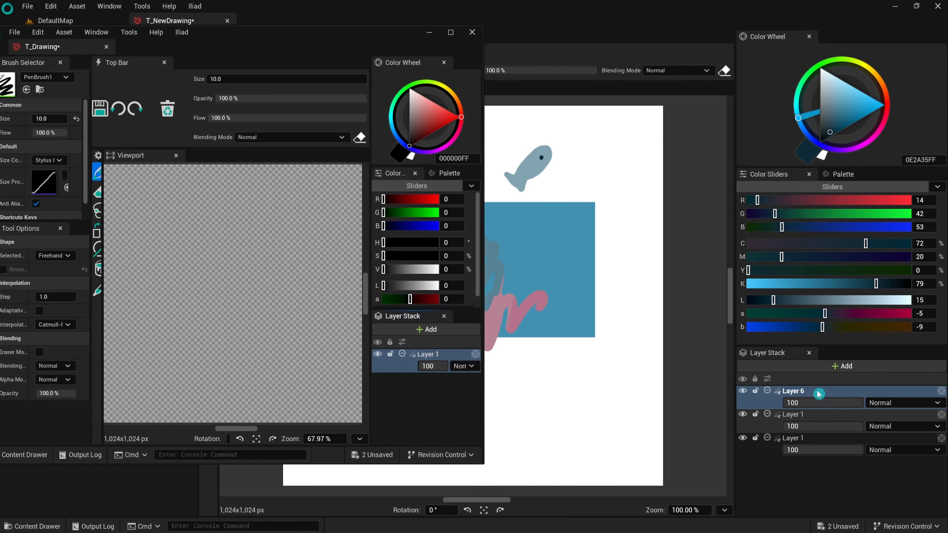
drag(794, 390, 444, 359)
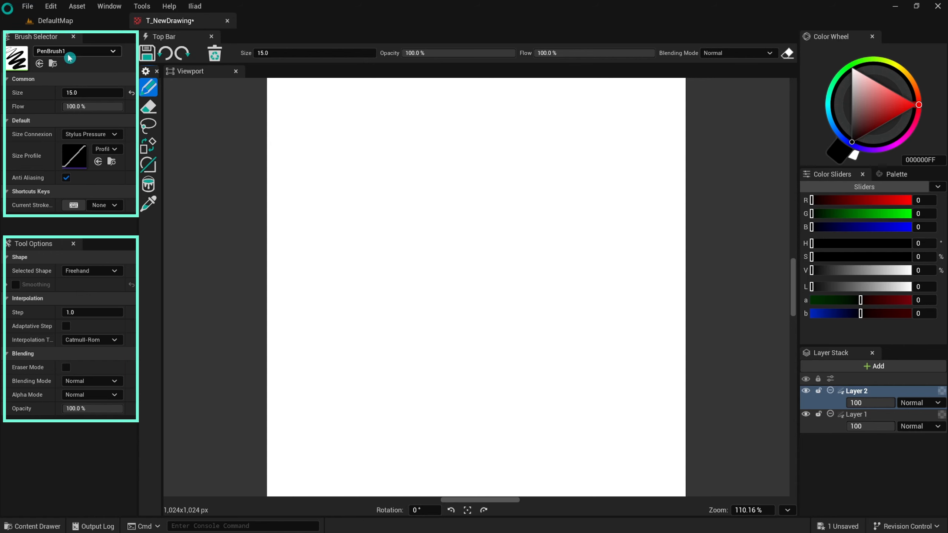
Try the PenBrush1, PenBrush2 and Paper_Pencil_2B brushes with one zigzag stroke each across the upper canvas
mouse_move(310, 115)
mouse_down()
mouse_move(347, 127)
mouse_move(353, 217)
mouse_up()
click(86, 53)
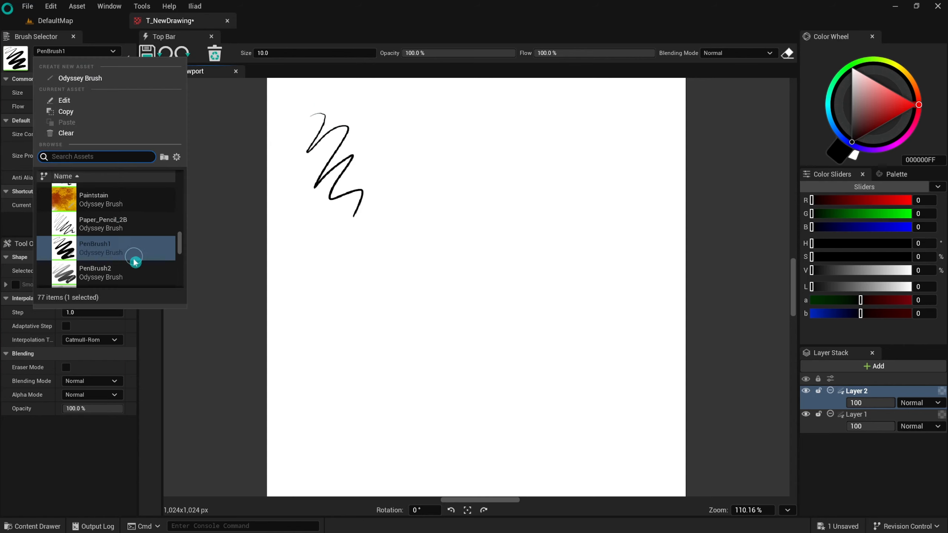
click(131, 273)
mouse_move(388, 120)
mouse_down()
mouse_move(412, 135)
mouse_move(444, 222)
mouse_up()
click(82, 51)
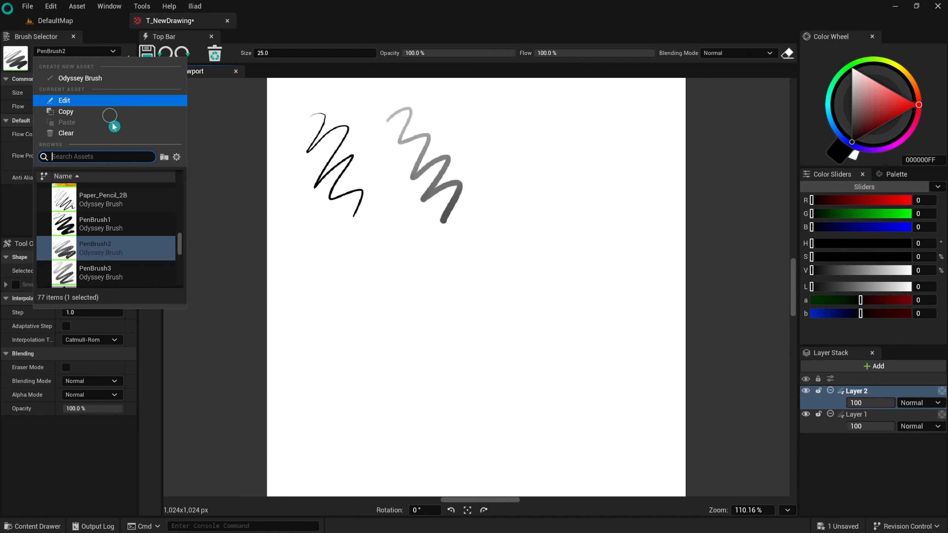
click(121, 203)
drag(541, 190, 531, 304)
Try the Paintstain and Normal_Points brushes with one diagonal stroke each on the lower canvas
click(82, 51)
click(135, 222)
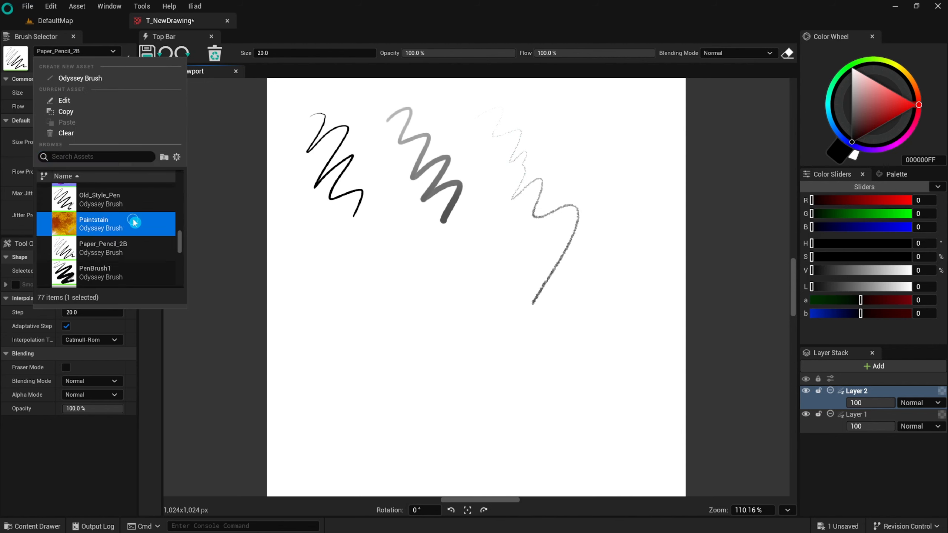
mouse_move(351, 267)
mouse_down()
mouse_move(395, 310)
mouse_move(457, 421)
mouse_up()
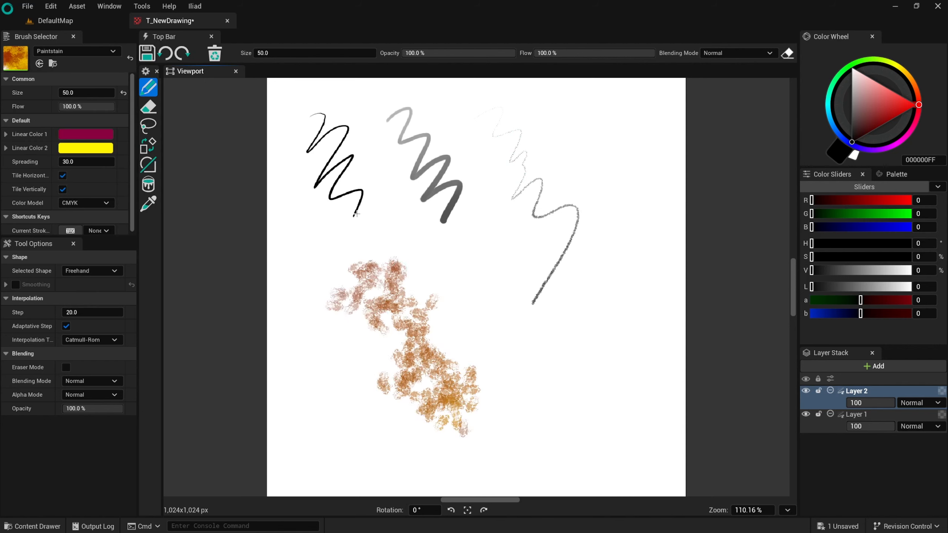
click(77, 51)
click(146, 211)
mouse_move(515, 365)
mouse_down()
mouse_move(565, 399)
mouse_move(588, 431)
mouse_up()
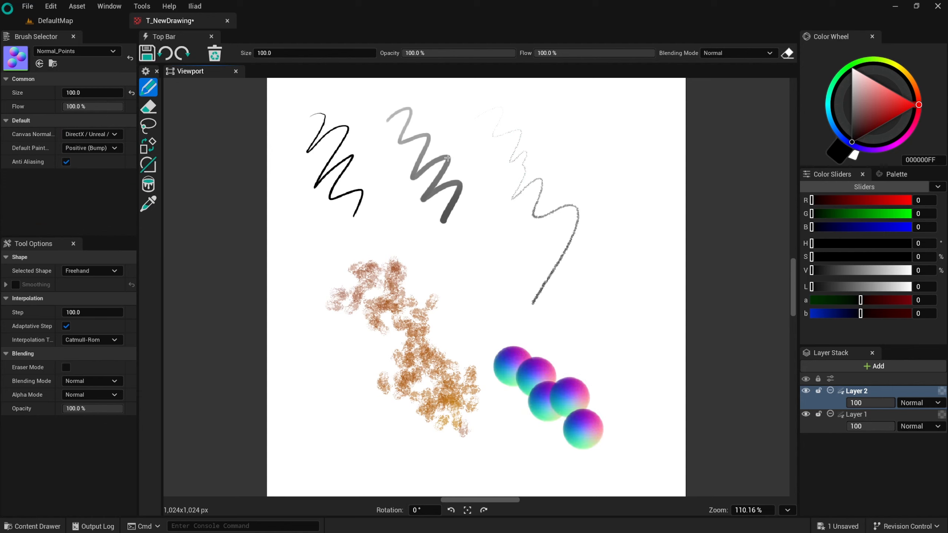
Clear all test strokes from Layer 2 and switch the brush back to PenBrush1
click(214, 54)
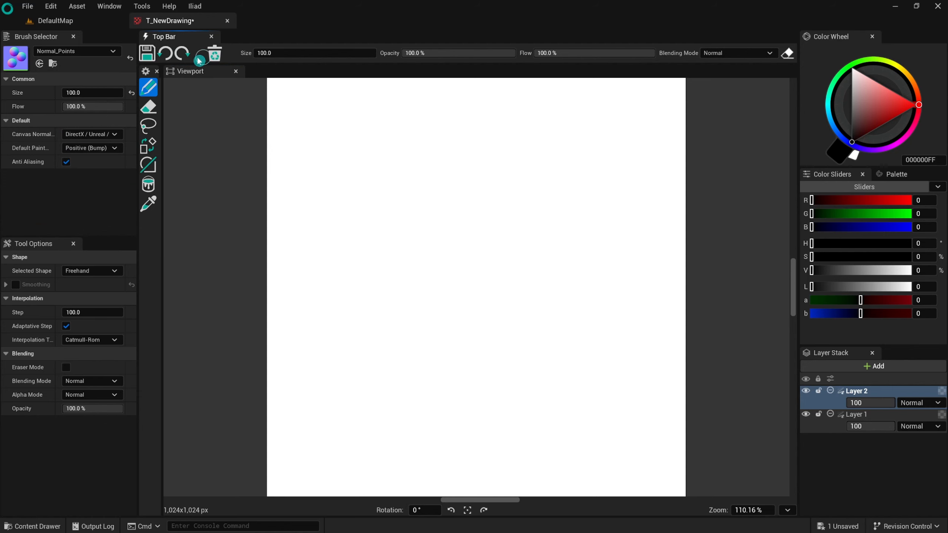
click(75, 51)
scroll(180, 245, down, 5)
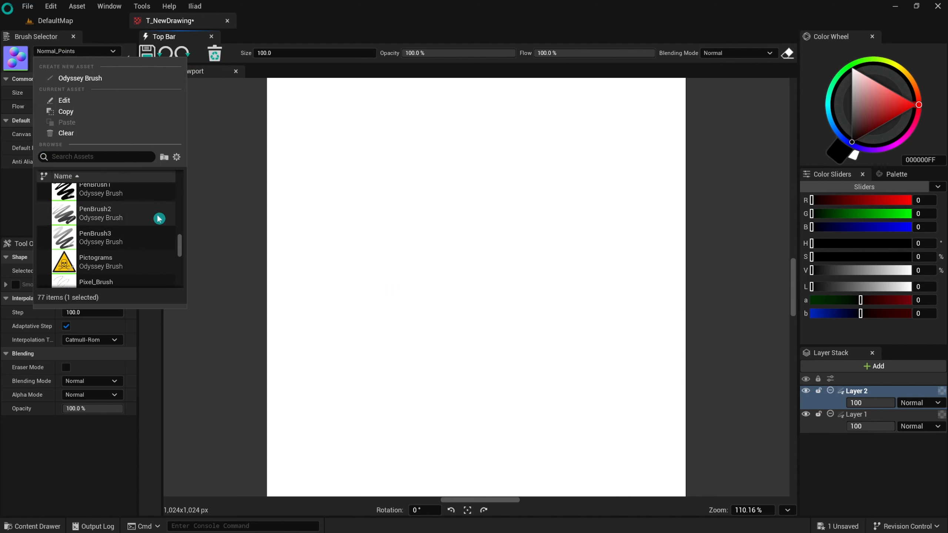
click(127, 195)
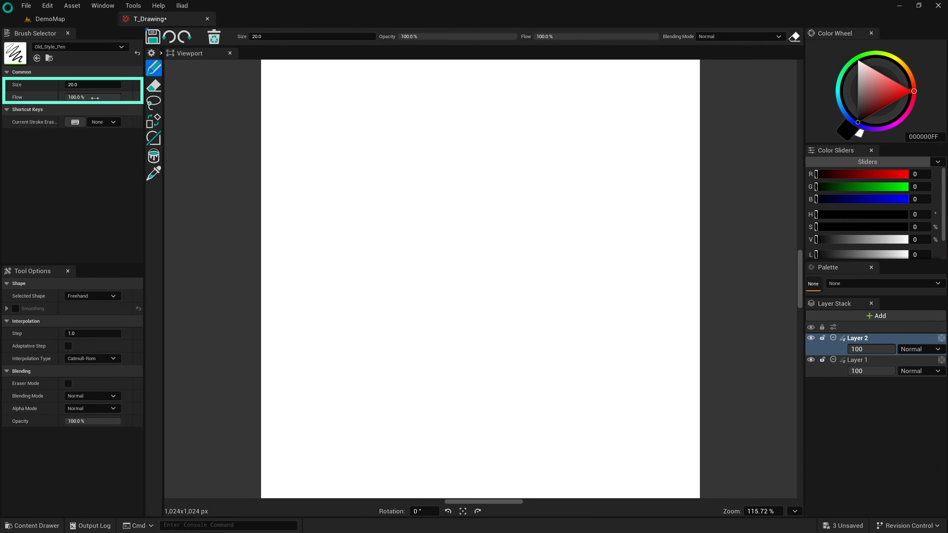
Draw three vertical zigzag strokes with Old_Style_Pen at increasing brush sizes and reset the size to 20
drag(102, 85, 75, 85)
drag(297, 106, 338, 353)
drag(92, 84, 103, 85)
mouse_move(416, 114)
mouse_down()
mouse_move(381, 222)
mouse_move(439, 421)
mouse_up()
drag(91, 83, 116, 82)
drag(565, 119, 611, 466)
click(138, 84)
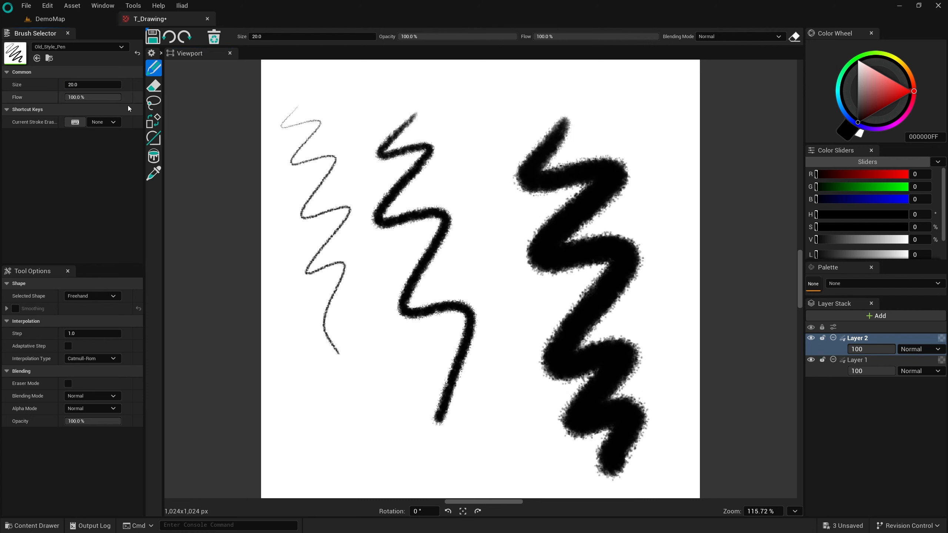
Scribble on the lower-left canvas with the brush flow at 16 % and draw two zigzag strokes at other flow values
drag(113, 98, 85, 97)
mouse_move(311, 377)
mouse_down()
mouse_move(324, 419)
mouse_move(383, 414)
mouse_move(378, 454)
mouse_up()
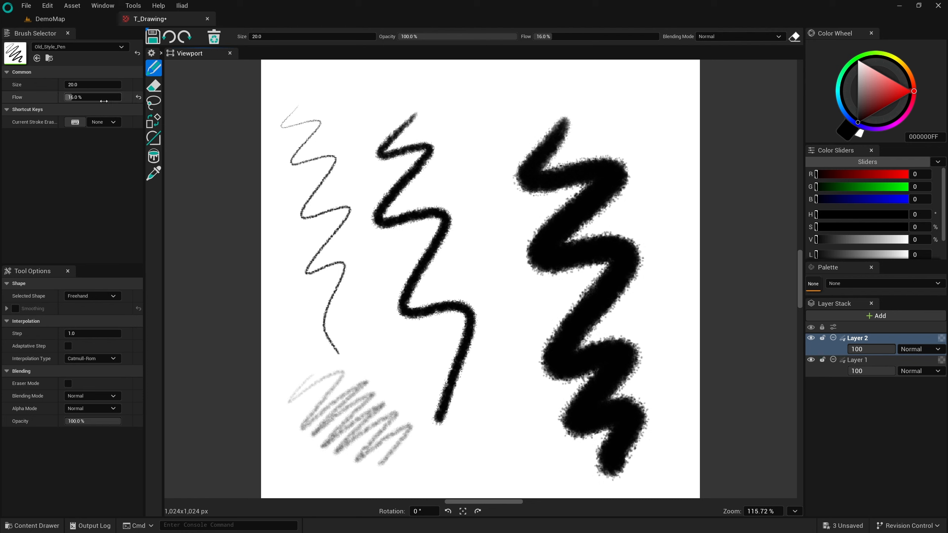
drag(71, 97, 113, 97)
mouse_move(374, 80)
mouse_down()
mouse_move(413, 67)
mouse_move(497, 317)
mouse_up()
drag(113, 97, 104, 97)
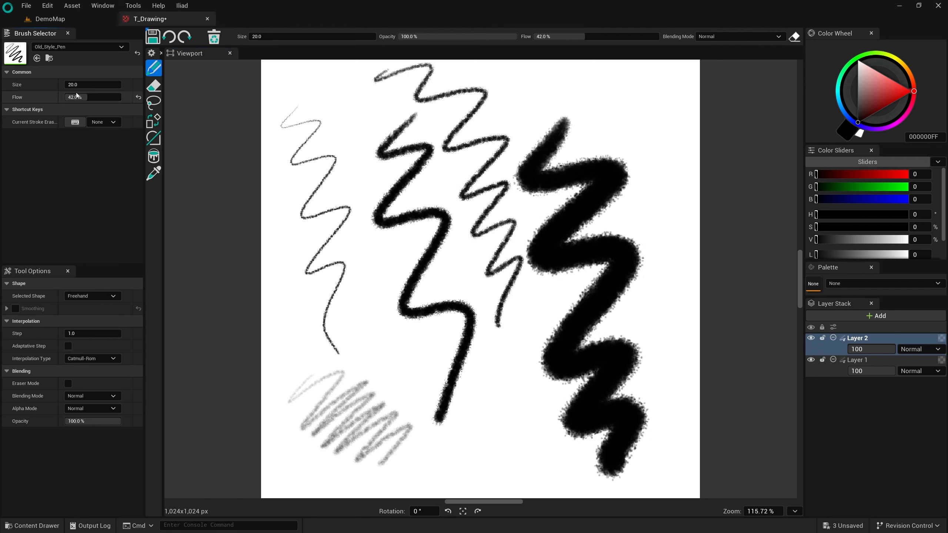
drag(632, 93, 664, 393)
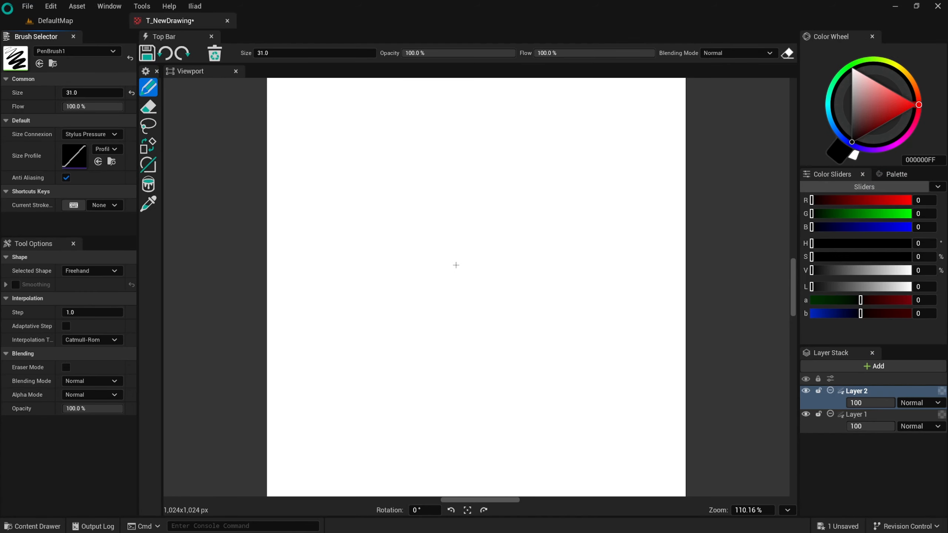
click(51, 247)
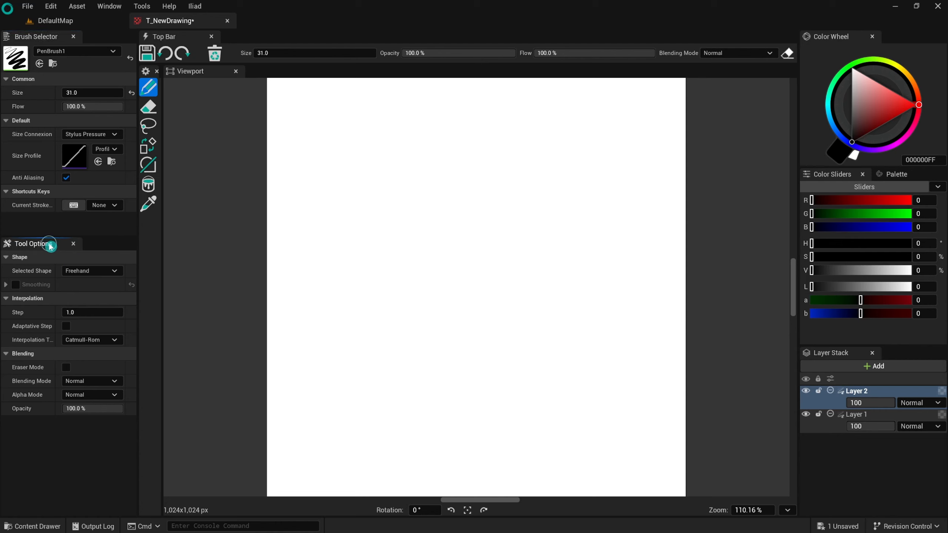
click(36, 258)
click(36, 258)
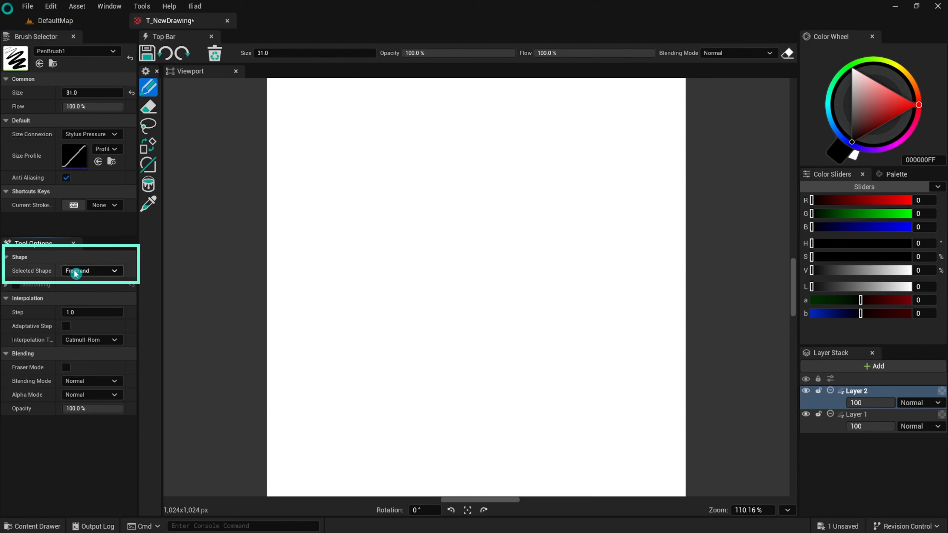
Draw a freehand stroke with PenBrush1 and a straight diagonal stroke using the Line shape
drag(349, 185, 393, 277)
click(91, 271)
click(103, 293)
drag(401, 153, 458, 271)
Set the brush size to 10 and draw a rectangle on the upper part of the canvas
click(98, 272)
click(102, 301)
click(336, 55)
text(10)
drag(476, 142, 571, 209)
Draw a closed polygon near the middle of the canvas using the Polygon shape
click(98, 271)
click(107, 316)
click(504, 338)
click(516, 256)
click(503, 338)
Draw one figure with each of the two shape types listed after Polygon, on the left half of the canvas
click(98, 271)
click(93, 320)
drag(317, 288, 395, 366)
click(98, 272)
click(75, 330)
drag(318, 193, 347, 234)
click(344, 149)
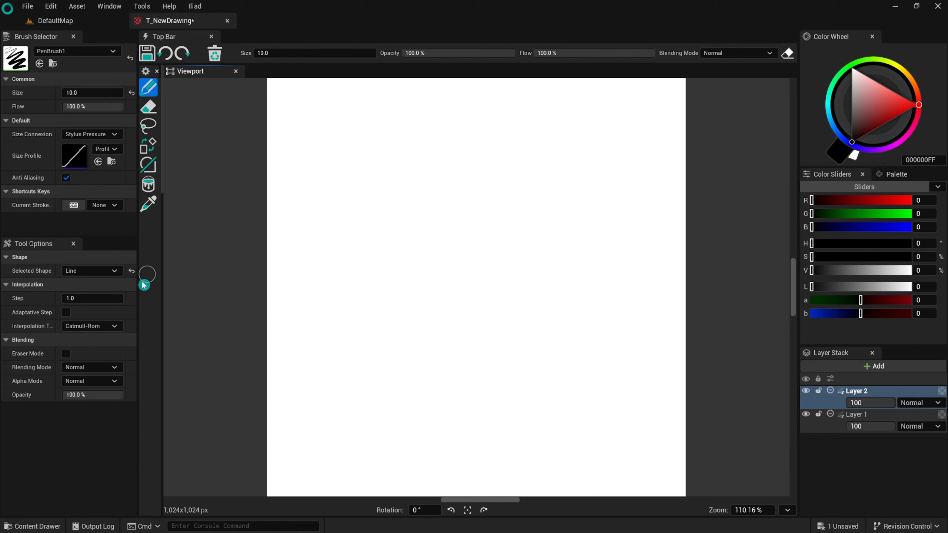
Draw constrained horizontal and vertical lines forming an L, and a constrained square to their left
mouse_move(455, 321)
mouse_down()
mouse_move(506, 154)
mouse_move(477, 144)
mouse_move(503, 202)
mouse_move(604, 308)
mouse_move(607, 327)
mouse_up()
mouse_move(464, 182)
mouse_down()
mouse_move(548, 195)
mouse_move(495, 148)
mouse_up()
click(100, 274)
click(79, 301)
shift+drag(313, 167, 423, 279)
Draw a closed angle-constrained polygon above the L, and a figure with the following shape type on the lower-left canvas
click(92, 271)
click(80, 312)
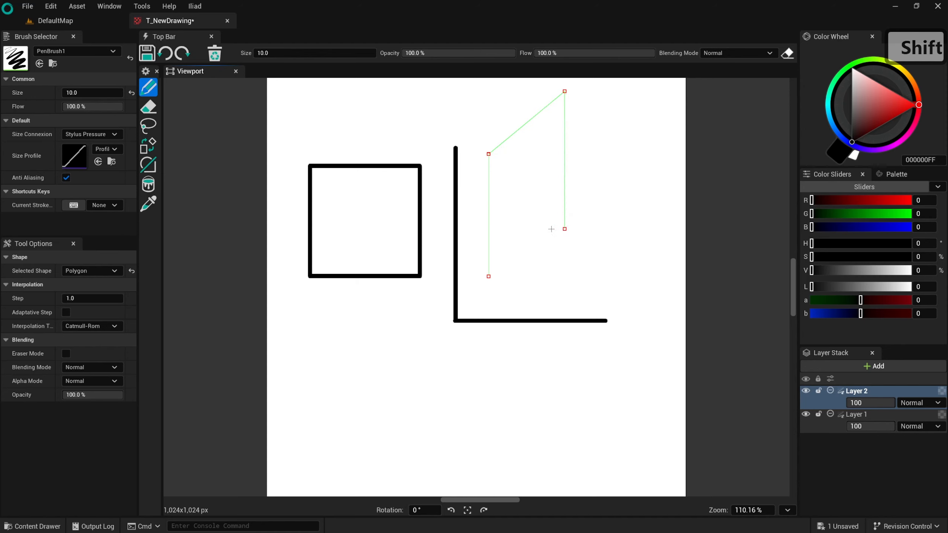
click(488, 277)
click(91, 271)
click(89, 318)
drag(343, 364, 364, 401)
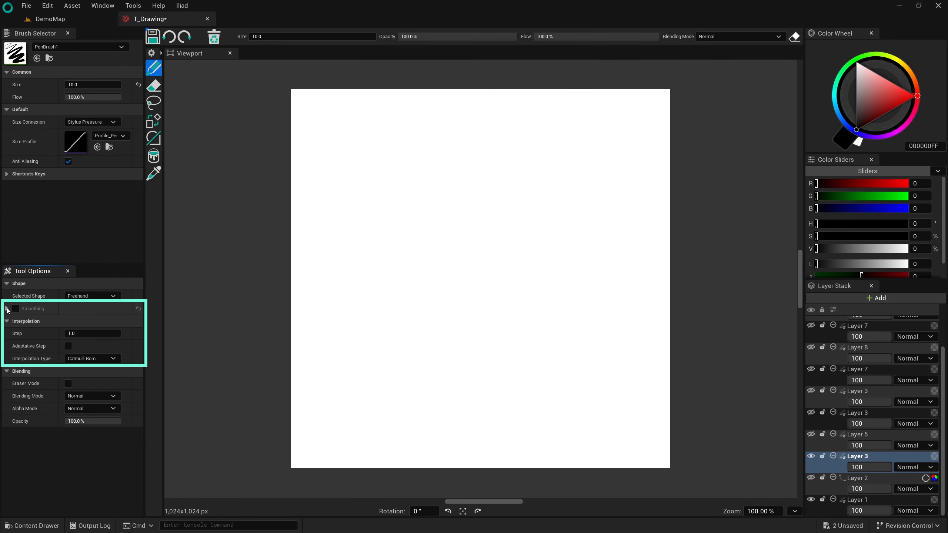
Enable stroke smoothing and draw two vertical zigzags, one with the Average method and one with another smoothing method
click(6, 309)
click(15, 308)
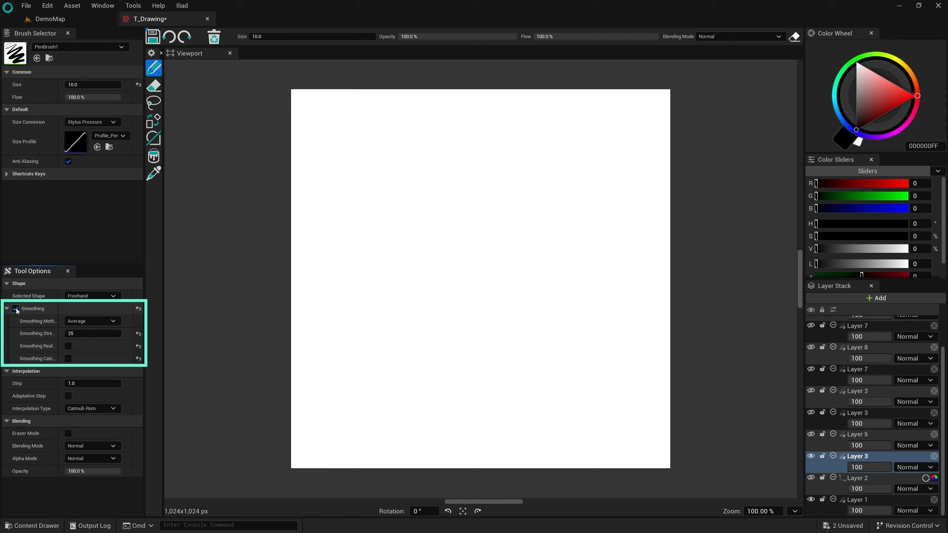
mouse_move(338, 126)
mouse_down()
mouse_move(337, 148)
mouse_move(383, 200)
mouse_move(342, 294)
mouse_move(407, 355)
mouse_move(371, 446)
mouse_up()
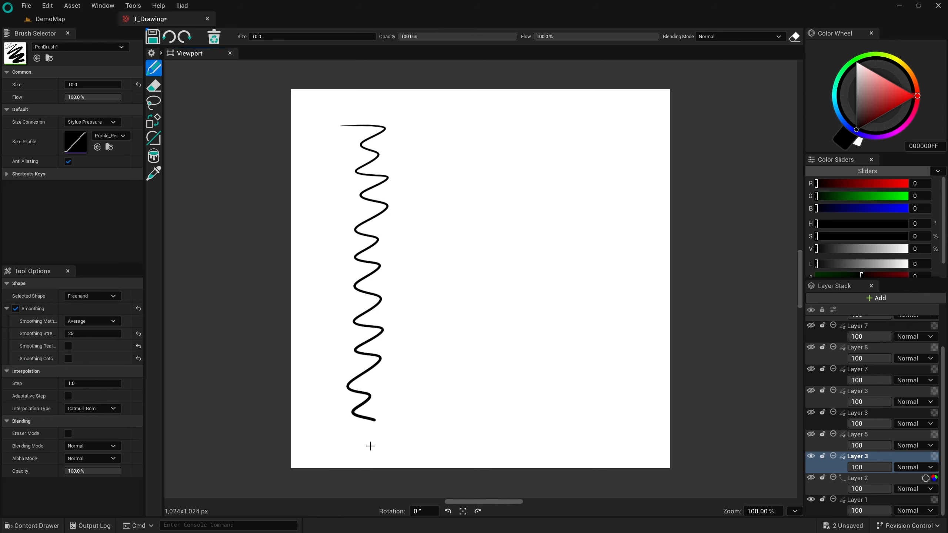
click(92, 321)
click(75, 339)
mouse_move(530, 128)
mouse_down()
mouse_move(592, 161)
mouse_move(499, 252)
mouse_move(559, 316)
mouse_move(550, 389)
mouse_move(562, 437)
mouse_up()
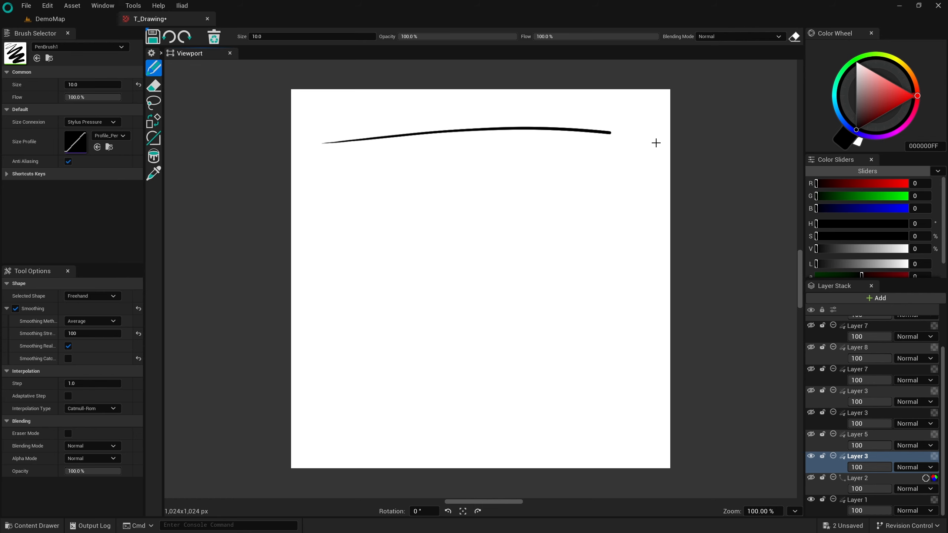
Draw two long horizontal strokes with real-time Average smoothing at strength 100, enabling smoothing catch-up for the second
click(68, 346)
mouse_move(328, 188)
mouse_down()
mouse_move(512, 172)
mouse_move(643, 177)
mouse_up()
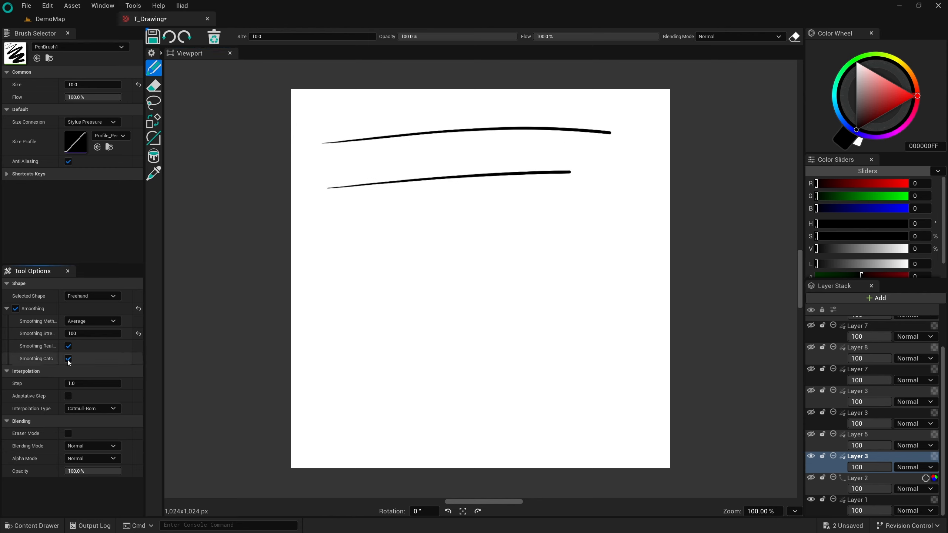
drag(322, 254, 625, 233)
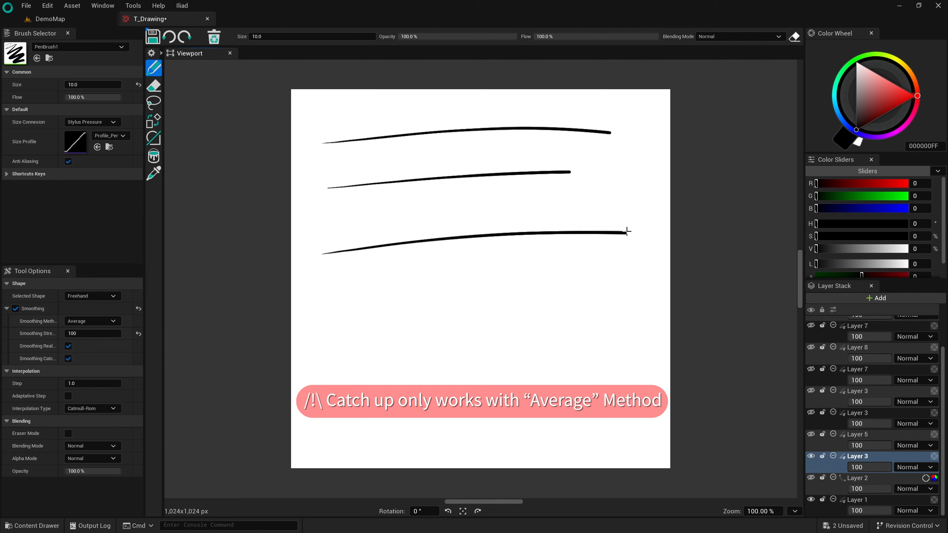
Turn off smoothing catch-up and draw another long horizontal stroke below the existing three
click(68, 358)
drag(321, 300, 639, 283)
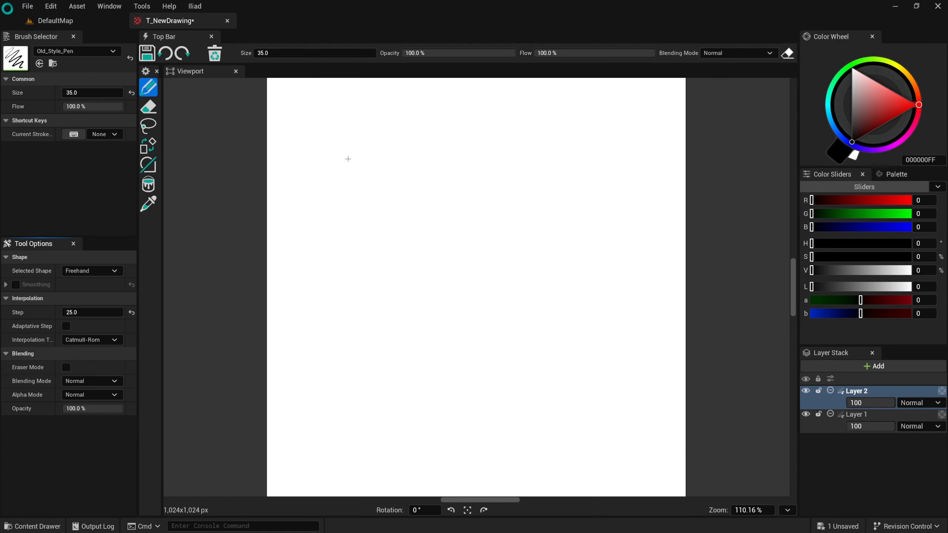
Draw four vertical wavy Old_Style_Pen strokes side by side, the first at step 25, the second at 14 and the others at lower steps
drag(334, 109, 305, 168)
drag(377, 303, 404, 411)
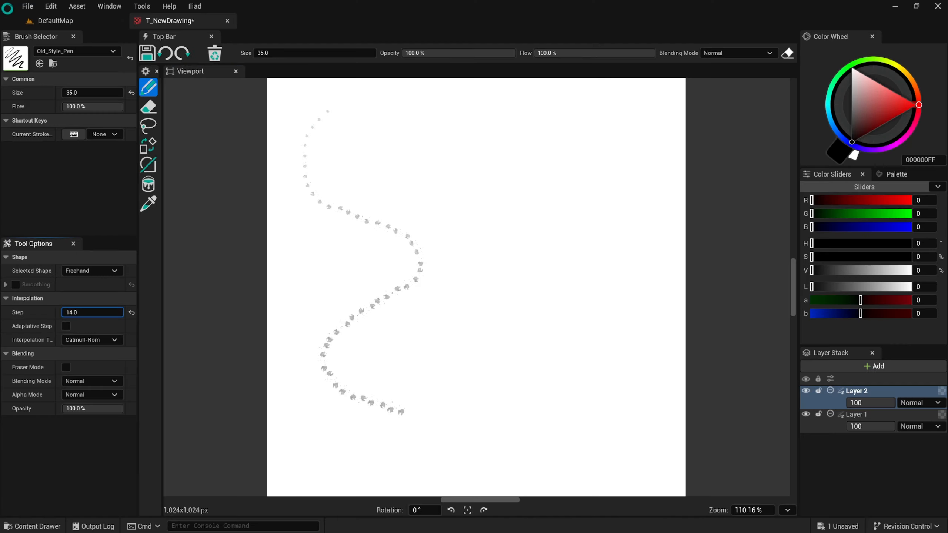
drag(444, 111, 535, 385)
drag(92, 313, 75, 313)
mouse_move(577, 122)
mouse_down()
mouse_move(536, 153)
mouse_move(627, 394)
mouse_up()
drag(92, 313, 75, 313)
drag(642, 119, 657, 358)
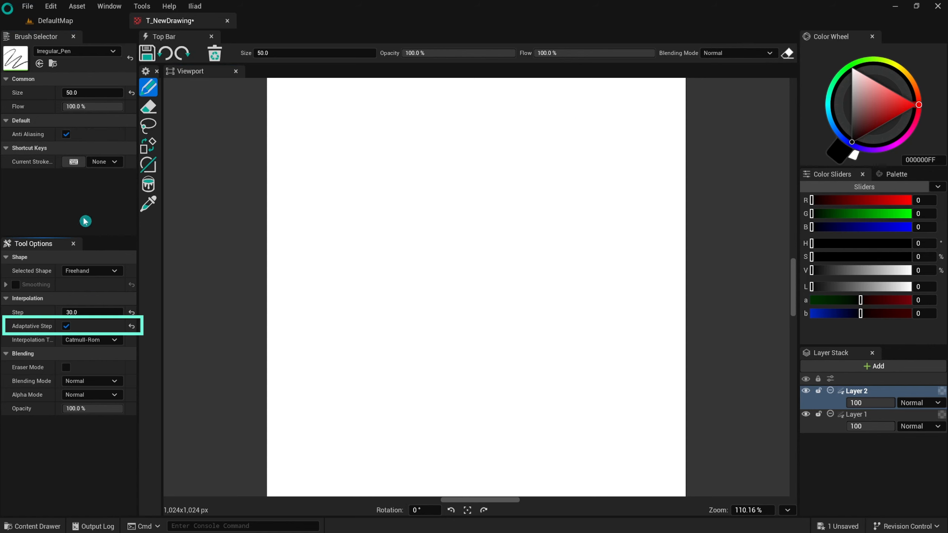
Draw two long horizontal Irregular_Pen strokes with Adaptative Step enabled, one at brush size 50 and one at 75
mouse_move(278, 128)
mouse_down()
mouse_move(486, 103)
mouse_move(670, 117)
mouse_up()
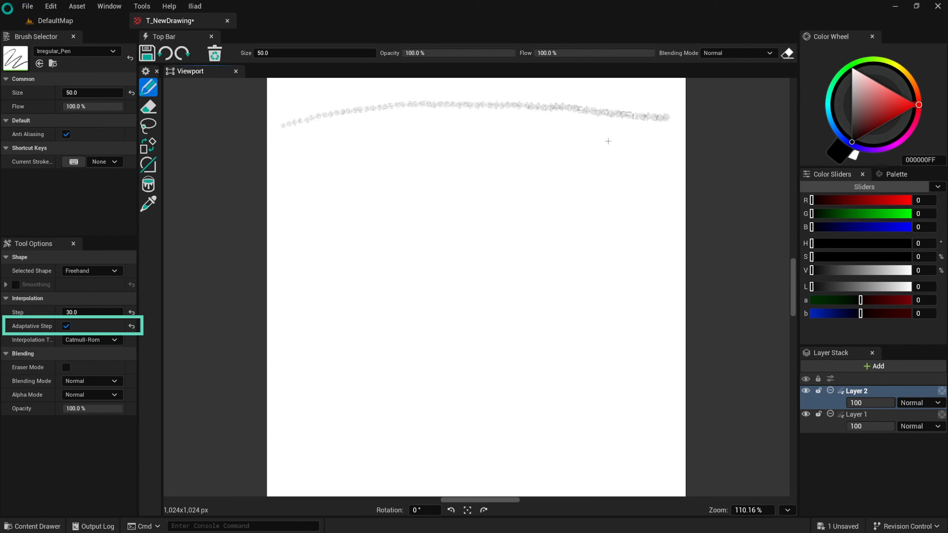
click(79, 93)
text(75)
key(Return)
mouse_move(279, 173)
mouse_down()
mouse_move(463, 158)
mouse_move(671, 181)
mouse_up()
Draw three more horizontal strokes down the canvas at brush sizes 100, 200 and 300
click(86, 92)
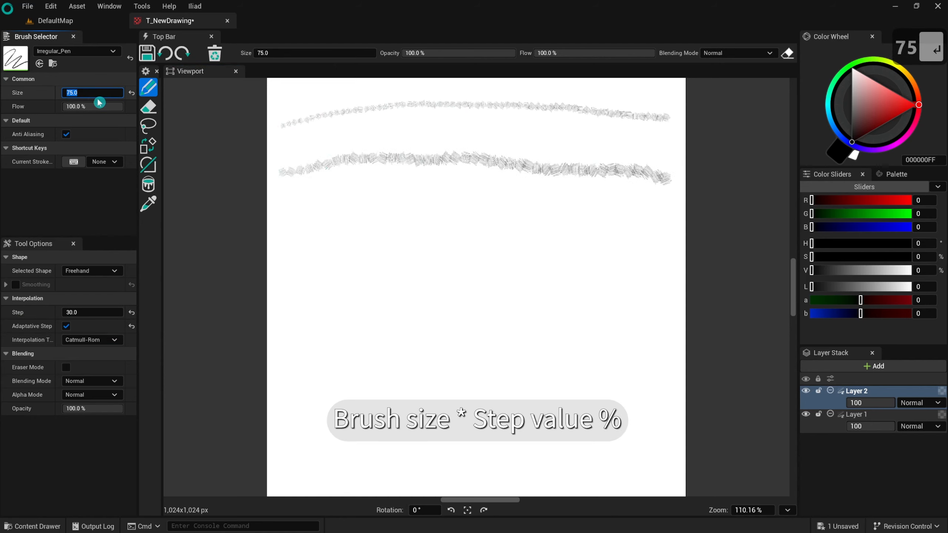
text(100)
key(Return)
drag(288, 243, 696, 251)
click(86, 92)
text(200)
key(Return)
drag(298, 315, 623, 315)
click(83, 91)
text(300)
key(Return)
mouse_move(332, 410)
mouse_down()
mouse_move(574, 430)
mouse_move(631, 448)
mouse_up()
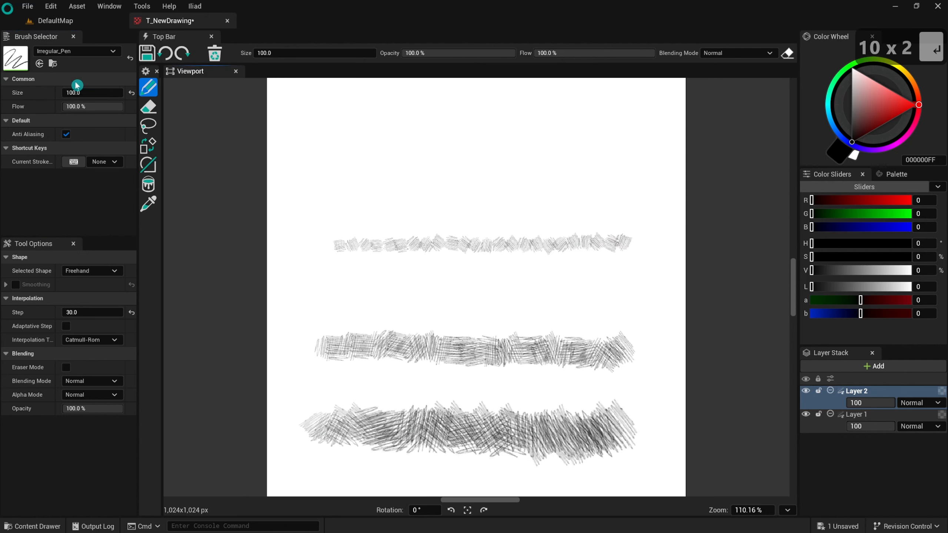
Set the brush size to 50 and draw a horizontal stroke above the others with Adaptative Step off
click(77, 93)
text(50)
drag(347, 157, 605, 154)
Set the interpolation step to 1 and handwrite the labels 50, 100, 200 and 300 plus a heading above the strokes
drag(78, 313, 1, 332)
click(78, 312)
text(1)
drag(299, 152, 293, 165)
drag(281, 316, 308, 310)
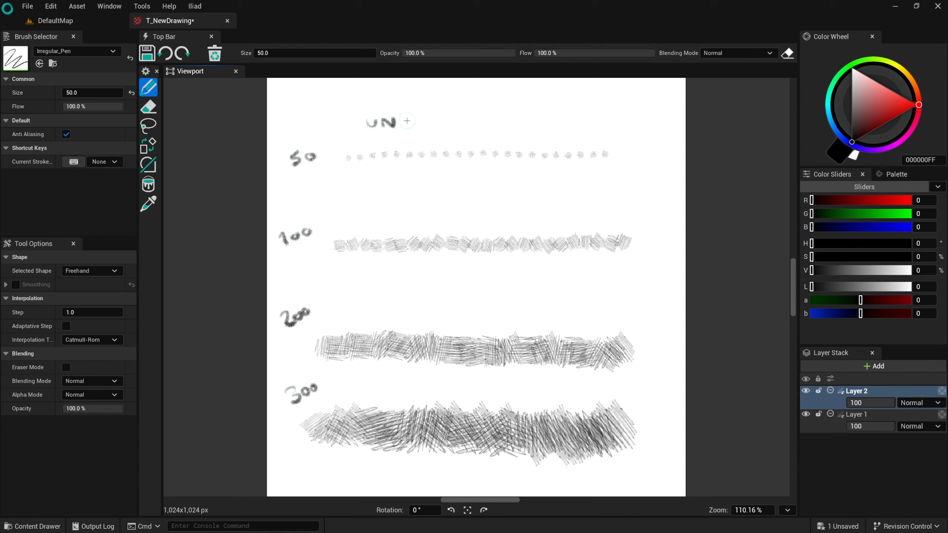
drag(407, 120, 500, 126)
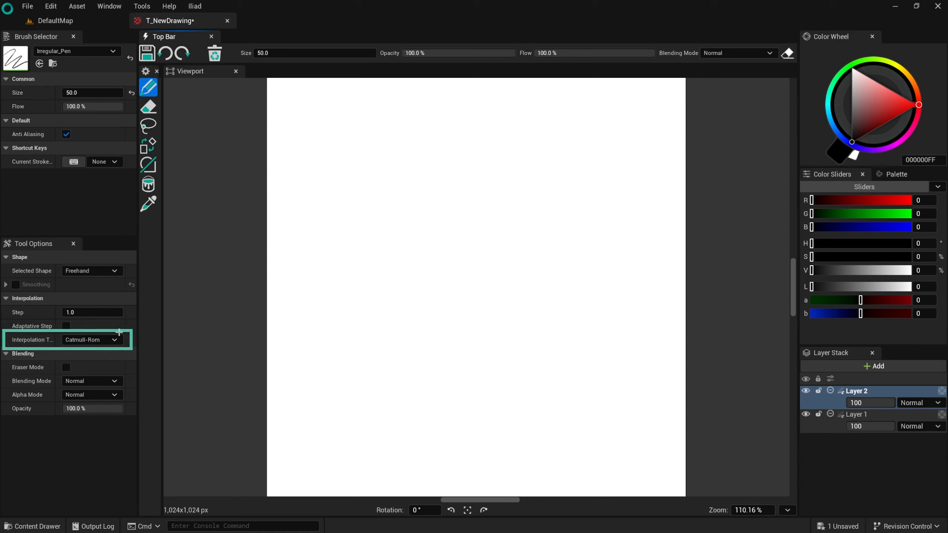
Open the list of interpolation types
click(106, 341)
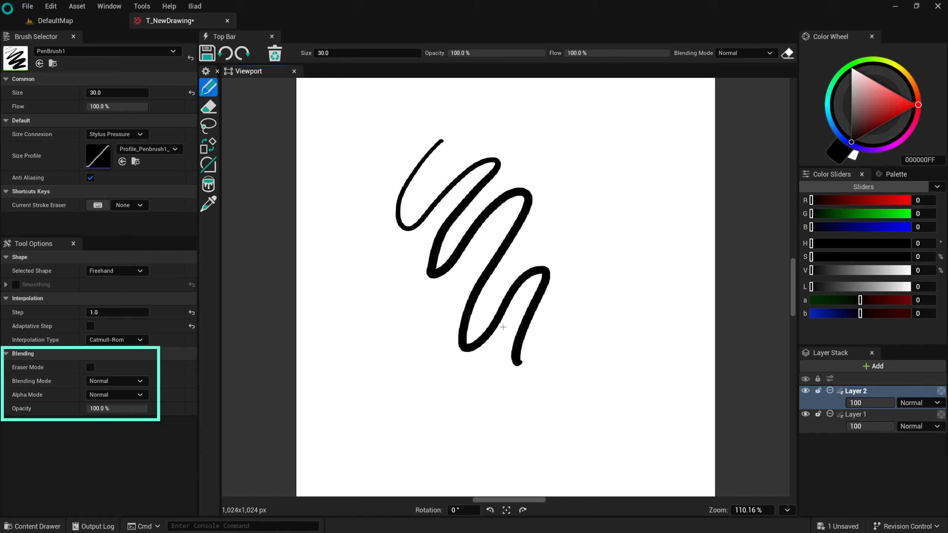
Enable Eraser Mode for the brush and erase diagonally through the black zigzag with several strokes
click(90, 367)
drag(439, 142, 411, 218)
drag(492, 166, 433, 257)
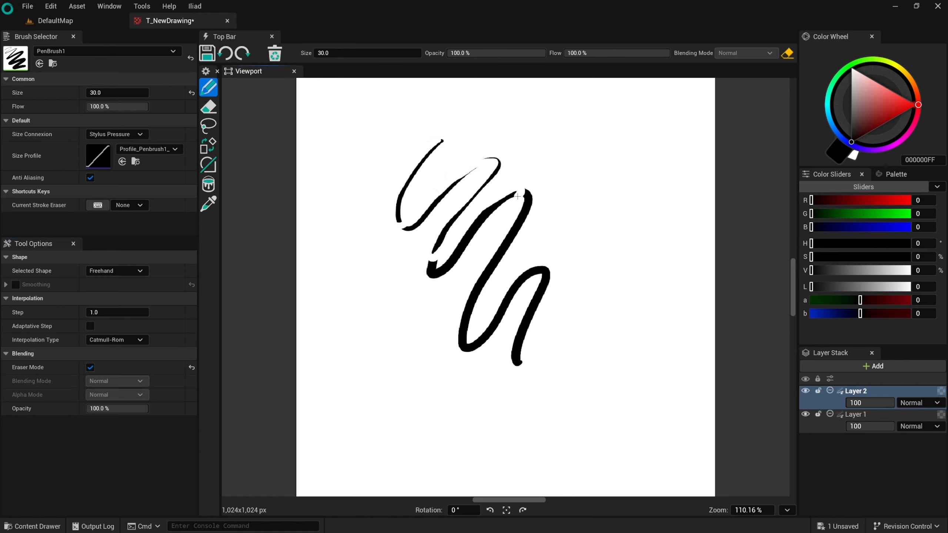
drag(517, 196, 455, 316)
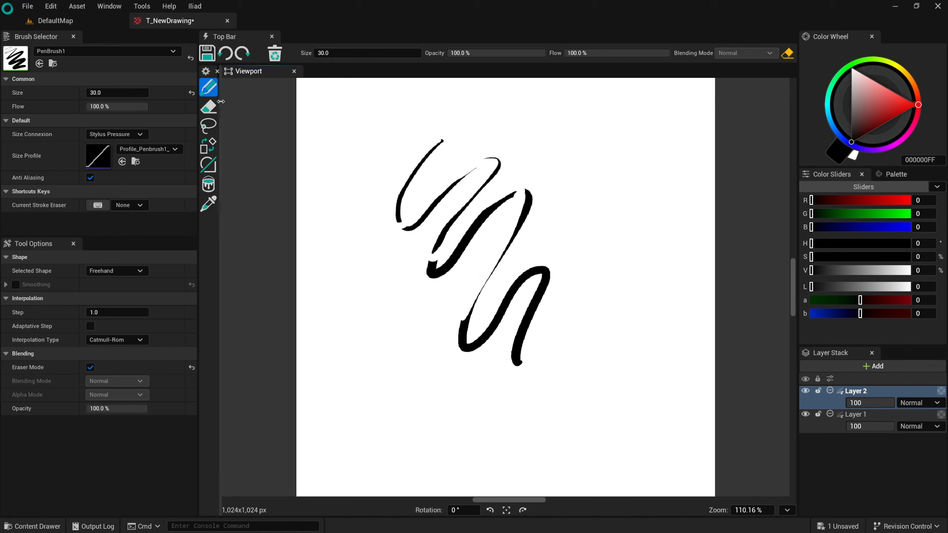
Turn off Eraser Mode and scribble densely in black over the zigzag
click(90, 367)
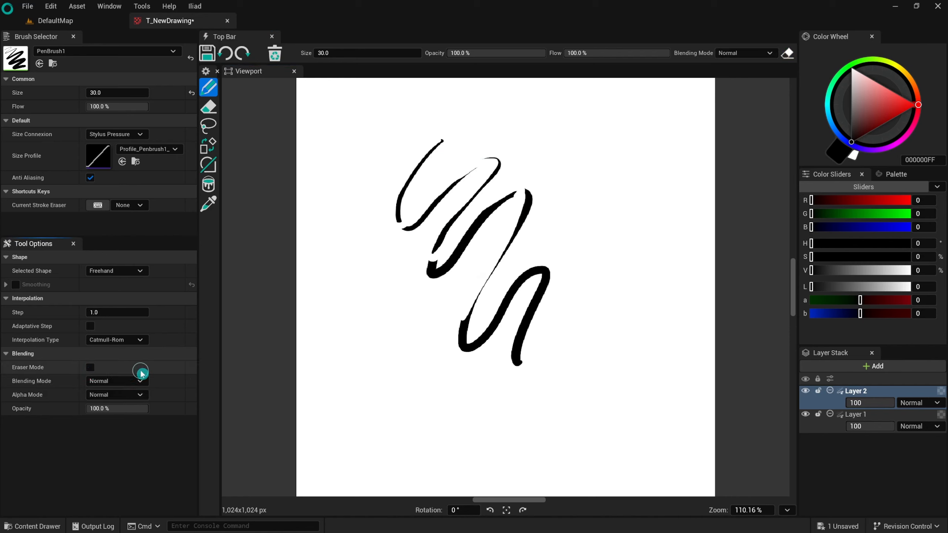
mouse_move(413, 191)
mouse_down()
mouse_move(448, 155)
mouse_move(485, 209)
mouse_move(512, 226)
mouse_move(485, 295)
mouse_move(533, 321)
mouse_move(522, 299)
mouse_up()
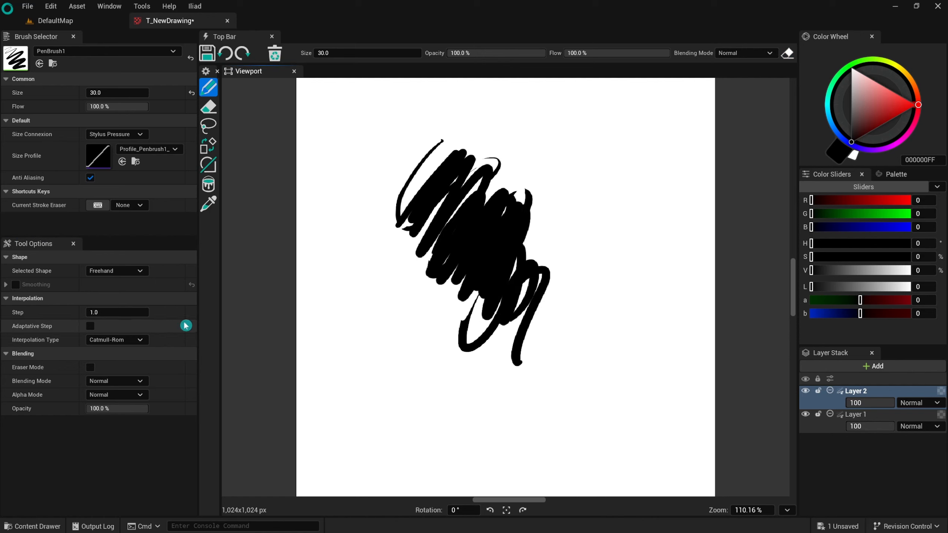
Try erasing a patch in the middle of the scribble with Eraser Mode, and undo it
click(788, 54)
mouse_move(453, 203)
mouse_down()
mouse_move(466, 231)
mouse_move(485, 224)
mouse_move(500, 235)
mouse_up()
click(791, 56)
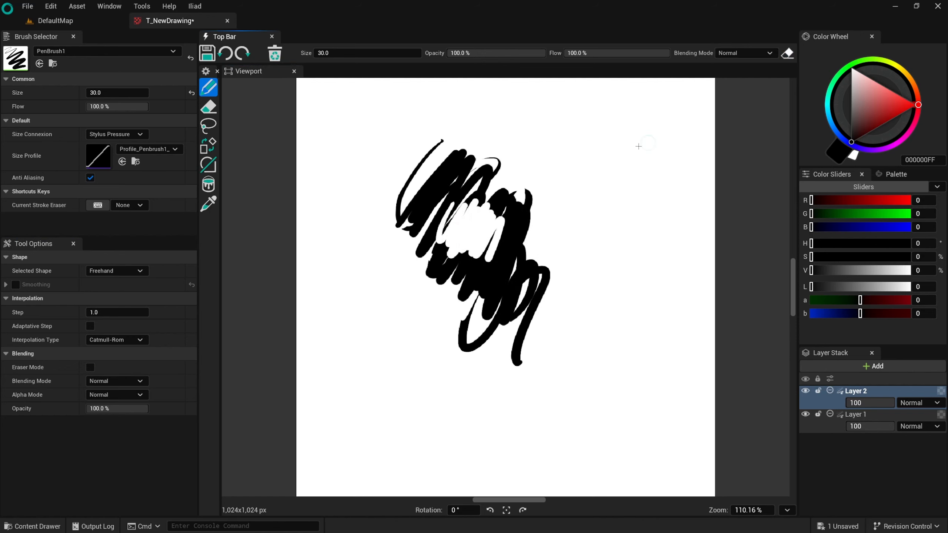
key(ctrl+z)
Select the Paintstain brush and erase across the scribble with Eraser Mode enabled
click(108, 51)
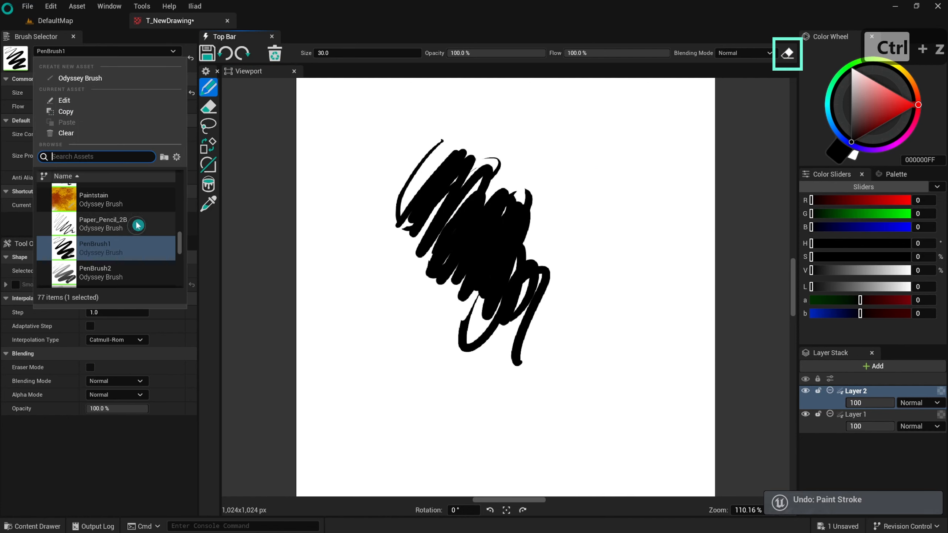
click(133, 202)
click(787, 53)
mouse_move(433, 208)
mouse_down()
mouse_move(474, 224)
mouse_move(523, 263)
mouse_up()
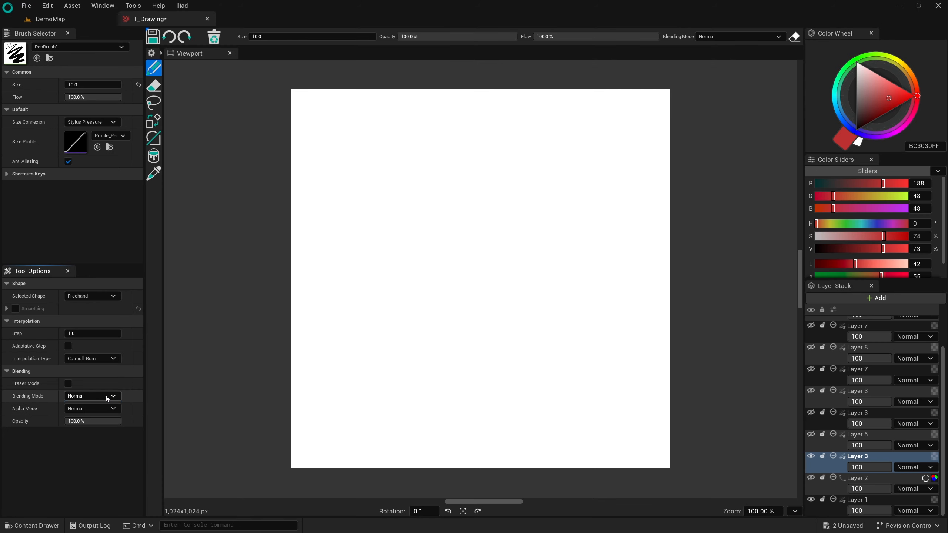
Draw a red zigzag with Normal blending and overlap it with a second stroke using Multiply
mouse_move(444, 134)
mouse_down()
mouse_move(412, 270)
mouse_move(426, 320)
mouse_up()
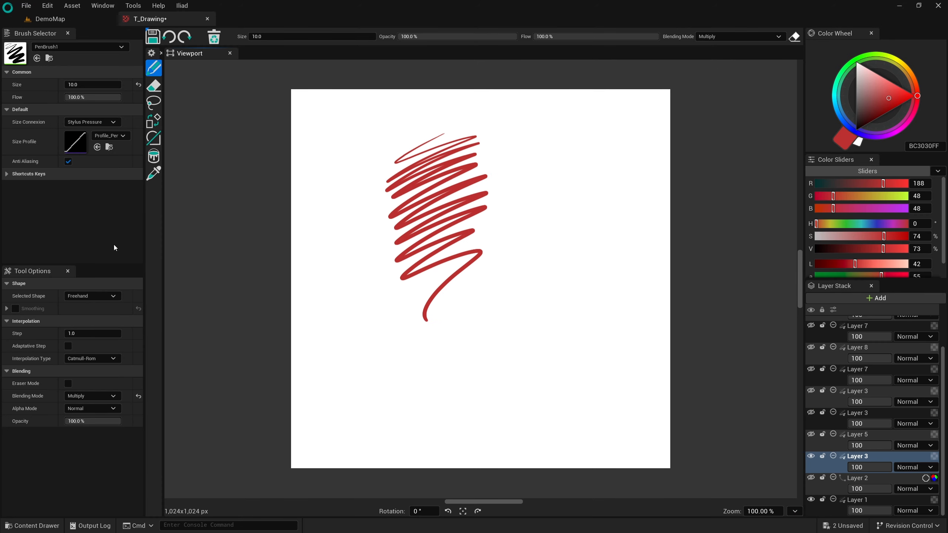
drag(440, 151, 490, 226)
Scribble in orange over the red zigzag with a different brush blending mode
click(109, 396)
click(75, 298)
click(908, 71)
drag(444, 130, 461, 246)
Scribble over the zigzag in beige D2B789 with the Overlay blending mode
click(107, 398)
click(76, 331)
click(873, 83)
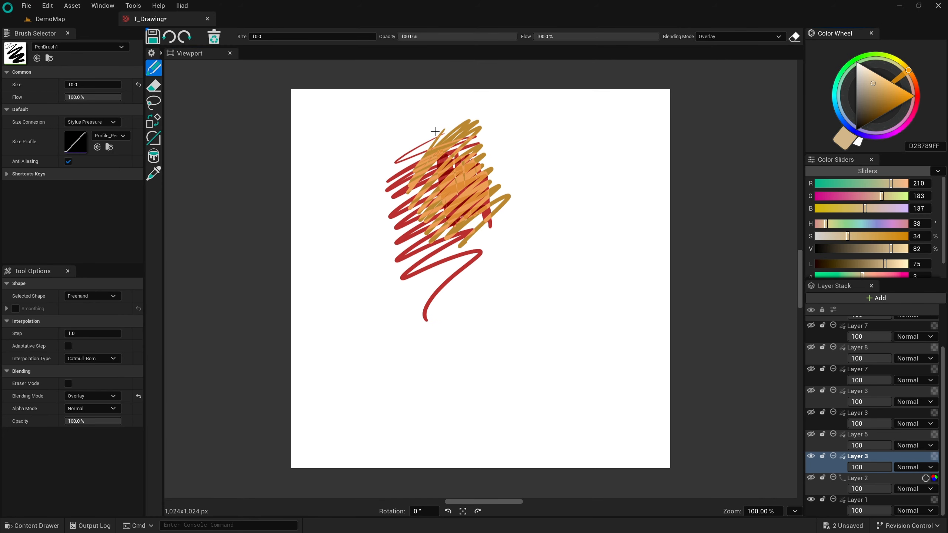
drag(436, 133, 409, 233)
Choose a more saturated colour and another blending mode, and draw two more scribbles over the zigzag
click(892, 93)
click(109, 396)
click(76, 366)
drag(444, 146, 392, 262)
drag(429, 127, 504, 224)
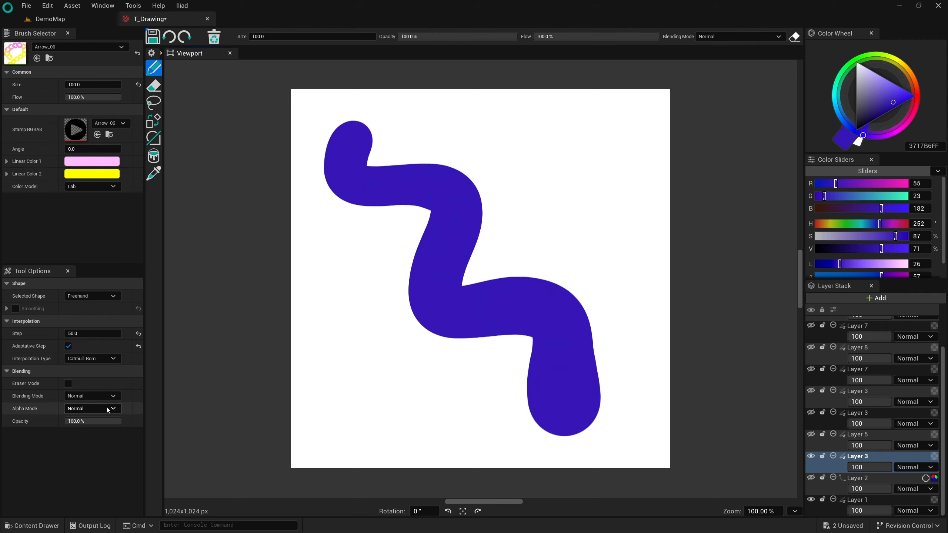
Try Arrow_06 strokes along the purple band with the Normal and Erase alpha modes, and undo the last one
mouse_move(349, 152)
mouse_down()
mouse_move(571, 296)
mouse_move(561, 385)
mouse_up()
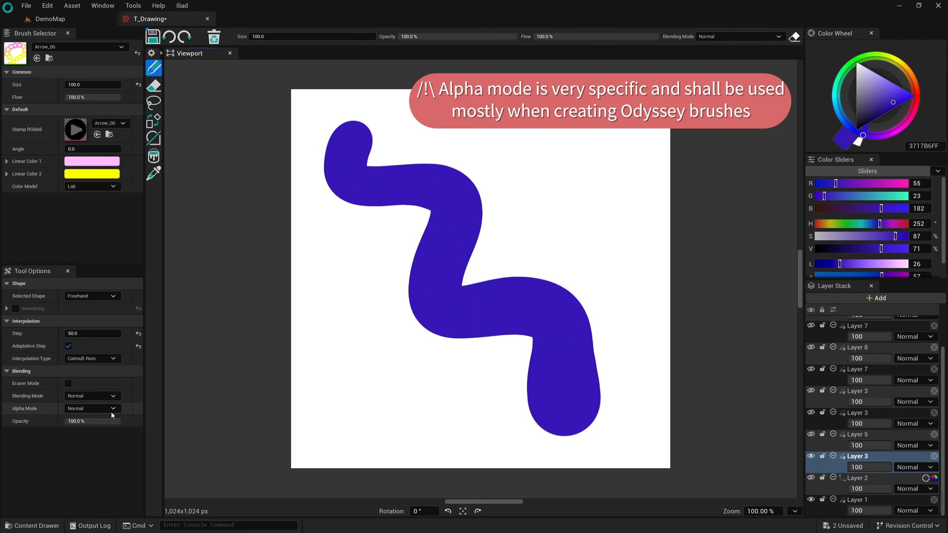
click(112, 410)
click(102, 428)
mouse_move(373, 180)
mouse_down()
mouse_move(485, 176)
mouse_move(598, 364)
mouse_up()
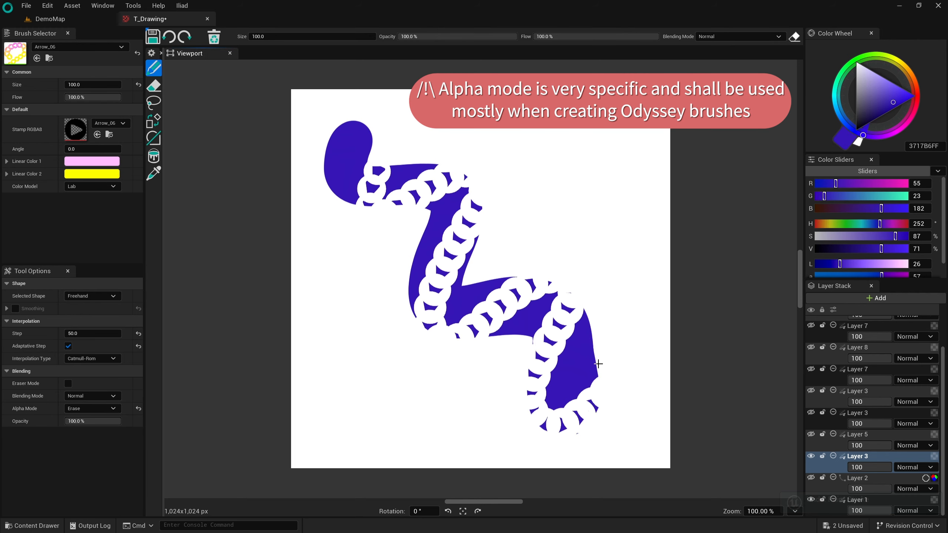
key(ctrl+z)
Choose another alpha mode and draw an Arrow_06 stroke along the purple band
click(92, 408)
click(94, 443)
mouse_move(357, 157)
mouse_down()
mouse_move(434, 239)
mouse_move(638, 396)
mouse_up()
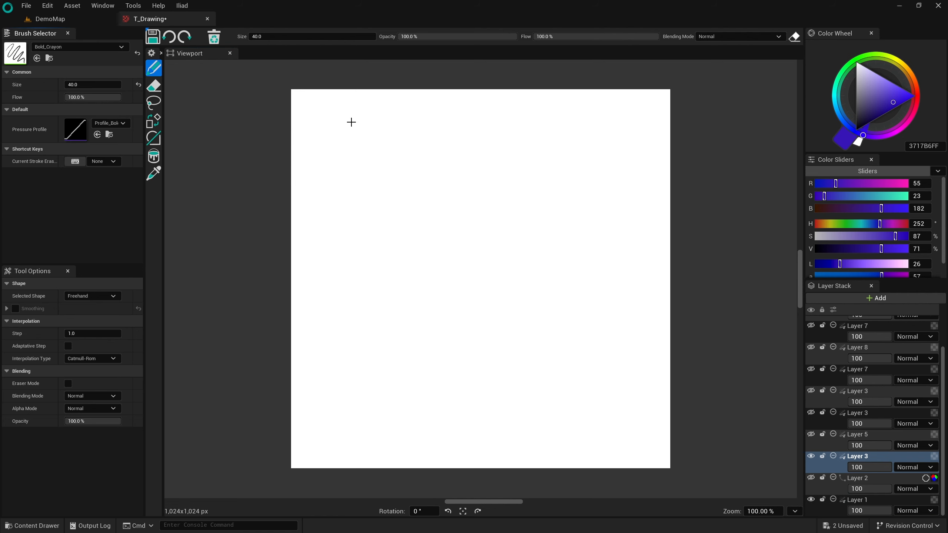
Draw a vertical Bold_Crayon zigzag at 100% opacity, and a second one beside it at 25% opacity
mouse_move(361, 128)
mouse_down()
mouse_move(383, 192)
mouse_move(385, 341)
mouse_move(354, 421)
mouse_up()
click(97, 420)
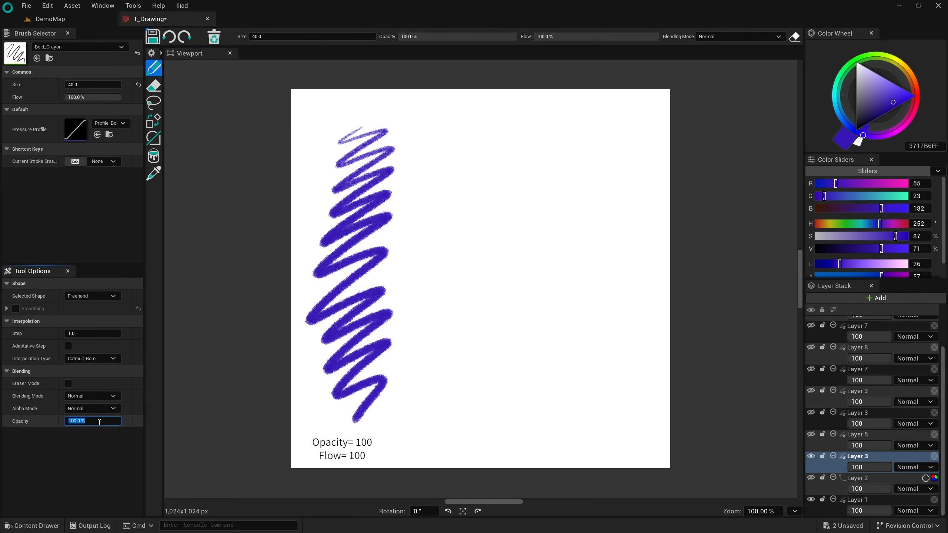
text(25)
key(Return)
mouse_move(451, 123)
mouse_down()
mouse_move(455, 192)
mouse_move(481, 283)
mouse_move(457, 420)
mouse_up()
Reset the opacity, set the brush flow to 25%, and draw a third vertical zigzag
click(138, 420)
click(118, 98)
text(25)
key(Return)
mouse_move(519, 193)
mouse_down()
mouse_move(519, 290)
mouse_move(563, 385)
mouse_move(567, 424)
mouse_up()
Set the opacity to 25% as well and draw a fourth zigzag near the canvas's right edge
click(102, 422)
text(25)
key(Return)
mouse_move(628, 128)
mouse_down()
mouse_move(606, 218)
mouse_move(631, 303)
mouse_move(631, 442)
mouse_up()
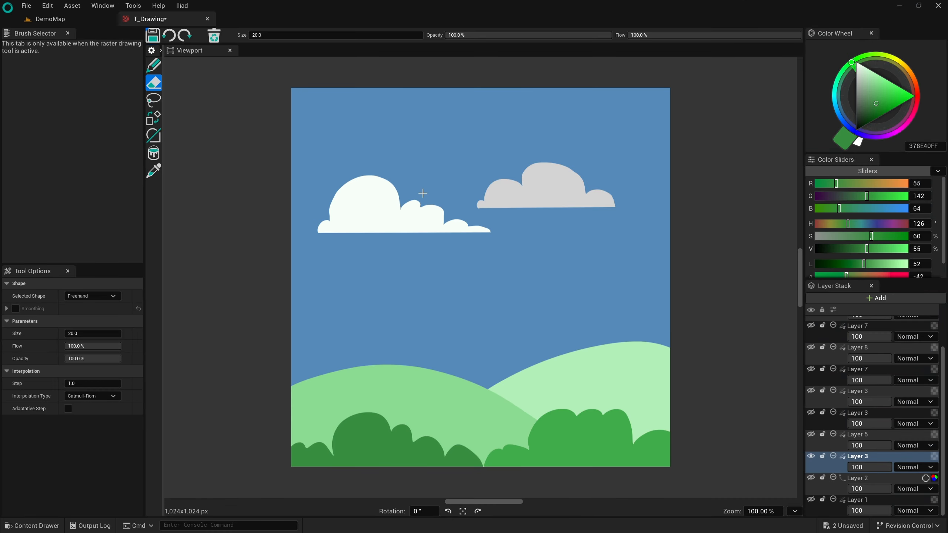
Erase a freehand patch and several straight lines in the sky between the two clouds
mouse_move(421, 193)
mouse_down()
mouse_move(467, 224)
mouse_move(476, 269)
mouse_up()
drag(365, 277, 420, 154)
mouse_move(368, 276)
mouse_down()
mouse_move(464, 157)
mouse_move(526, 201)
mouse_up()
drag(374, 280, 516, 287)
Set the eraser shape to a rectangle and erase a square outline below the grey cloud
click(93, 297)
click(94, 322)
drag(554, 204, 657, 315)
Set the eraser back to Freehand with smoothing enabled and erase a wavy horizontal line above the hills
click(93, 296)
click(94, 344)
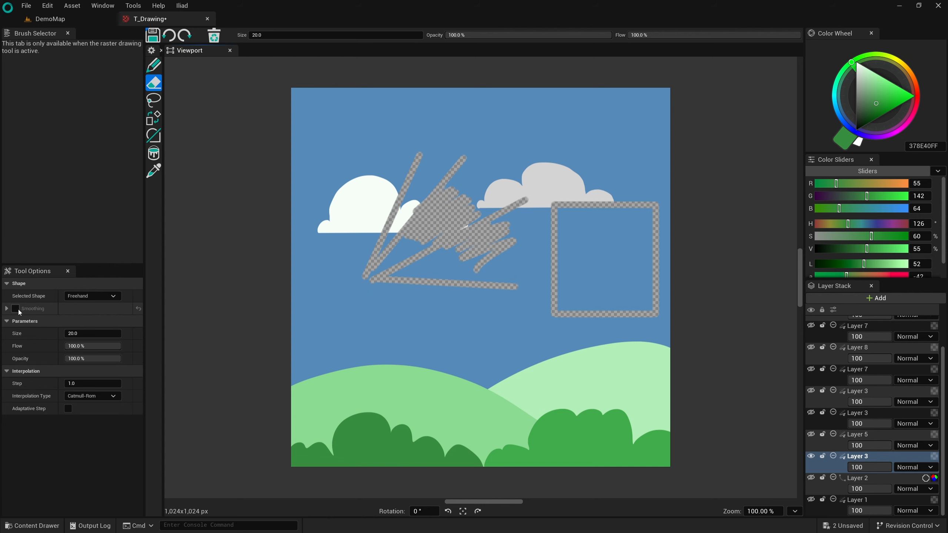
click(15, 309)
mouse_move(366, 314)
mouse_down()
mouse_move(463, 311)
mouse_move(543, 325)
mouse_up()
Turn off smoothing, erase a patch over the left hill with a larger eraser size, and reset the size
click(16, 308)
drag(98, 335, 111, 335)
mouse_move(374, 324)
mouse_down()
mouse_move(443, 340)
mouse_move(444, 383)
mouse_up()
click(138, 334)
Erase a faint patch at the top of the sky with 16% eraser opacity, and reset the opacity
drag(115, 359, 74, 359)
drag(409, 109, 392, 126)
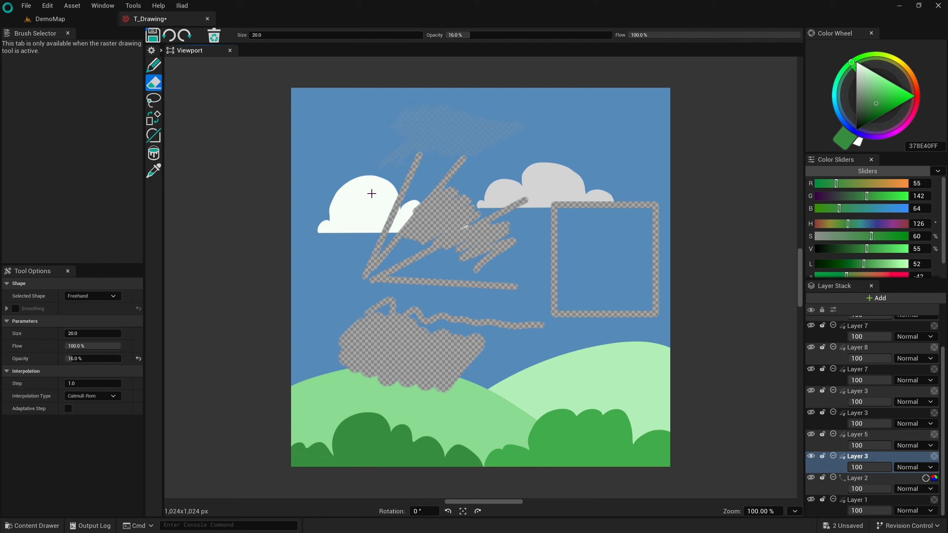
click(138, 359)
Increase the eraser's interpolation step twice, erasing a long stroke across the landscape after each change
drag(115, 384, 121, 384)
mouse_move(561, 110)
mouse_down()
mouse_move(588, 216)
mouse_move(460, 408)
mouse_up()
drag(142, 390, 150, 390)
drag(347, 114, 302, 252)
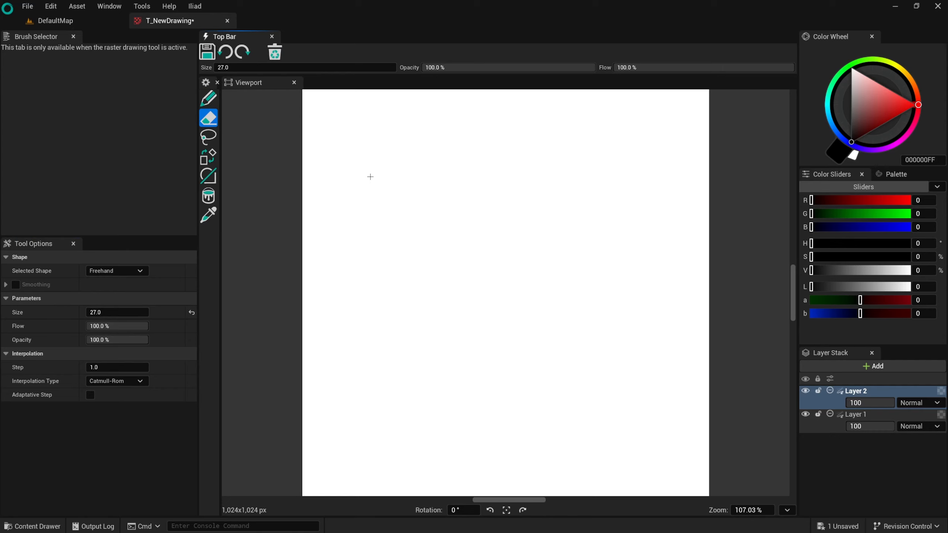
Make a freehand lasso selection in the middle of the canvas, and set the lasso shape to Rectangle
click(219, 137)
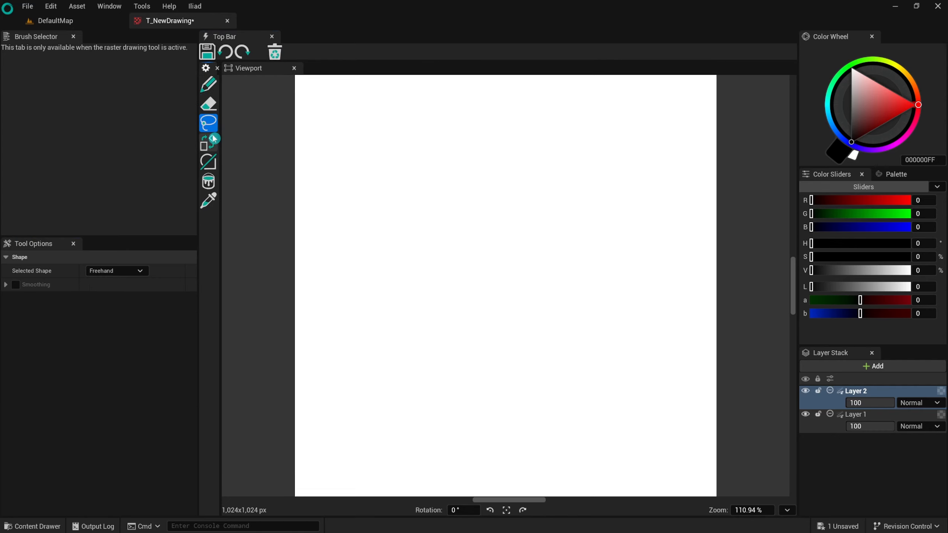
mouse_move(424, 267)
mouse_down()
mouse_move(436, 249)
mouse_move(585, 183)
mouse_up()
click(116, 275)
click(115, 292)
Set the lasso shape to Polygon and draw a closed five-sided selection
click(116, 272)
click(108, 304)
click(390, 296)
click(380, 161)
click(523, 124)
click(669, 199)
click(527, 355)
click(390, 296)
Set the lasso shape to Ellipse and draw an elliptical selection in the upper-left part of the canvas
click(116, 270)
click(140, 314)
drag(327, 84, 529, 257)
Set the lasso shape to Bezier and draw a curved selection across the lower middle of the canvas
click(116, 271)
click(112, 325)
drag(406, 352, 612, 270)
click(418, 207)
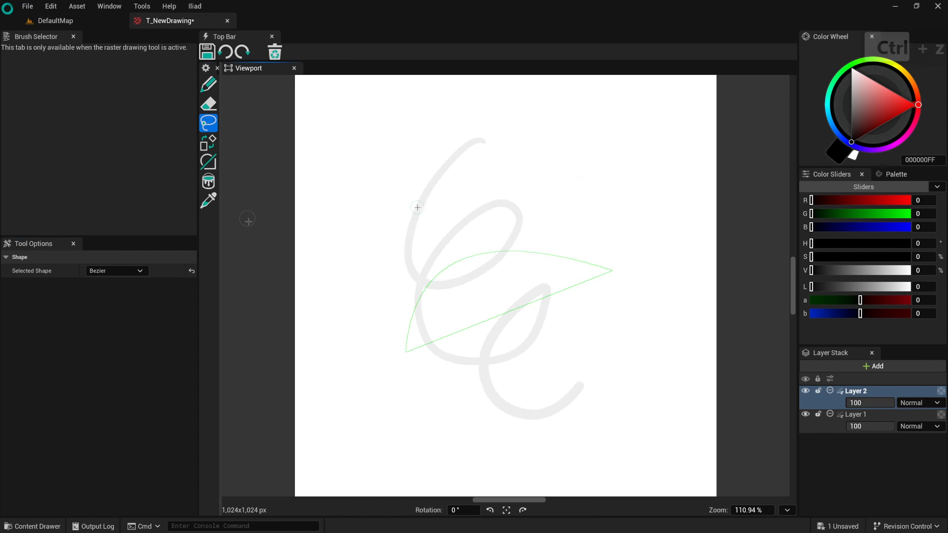
Lasso the middle of the looping black line in Freehand shape and paste a copy of it onto a new layer
click(113, 272)
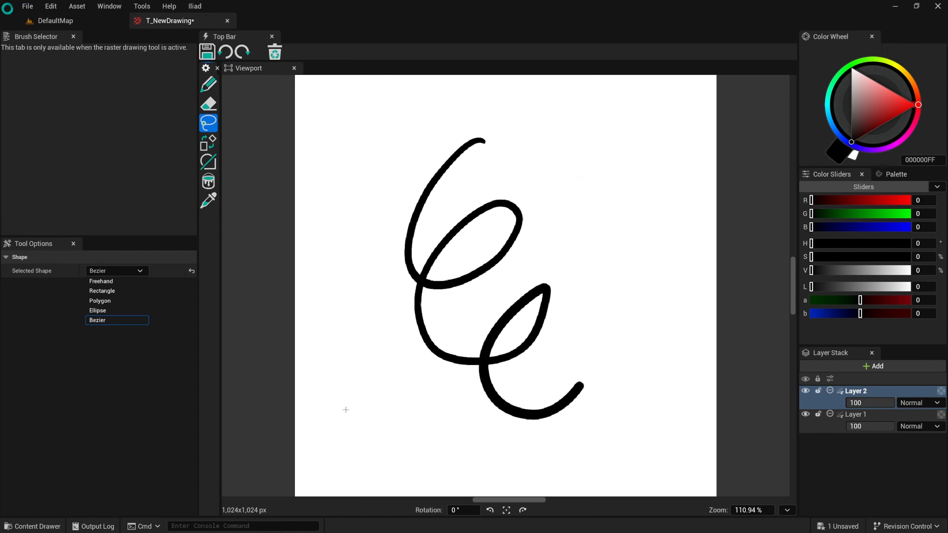
click(129, 281)
mouse_move(462, 390)
mouse_down()
mouse_move(377, 259)
mouse_move(552, 368)
mouse_move(487, 380)
mouse_up()
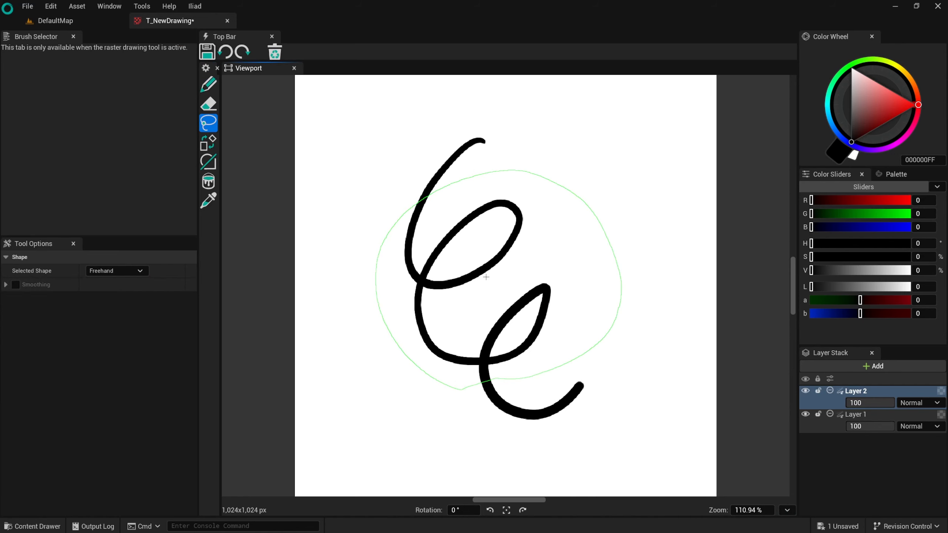
key(ctrl+c)
key(ctrl+v)
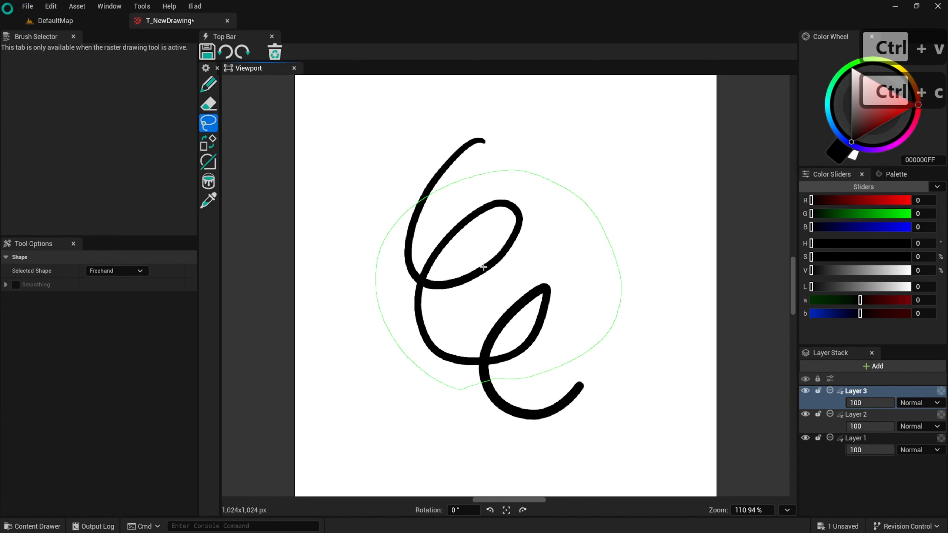
Hide and show Layer 2 to check the pasted copy, and clear the selection
click(805, 415)
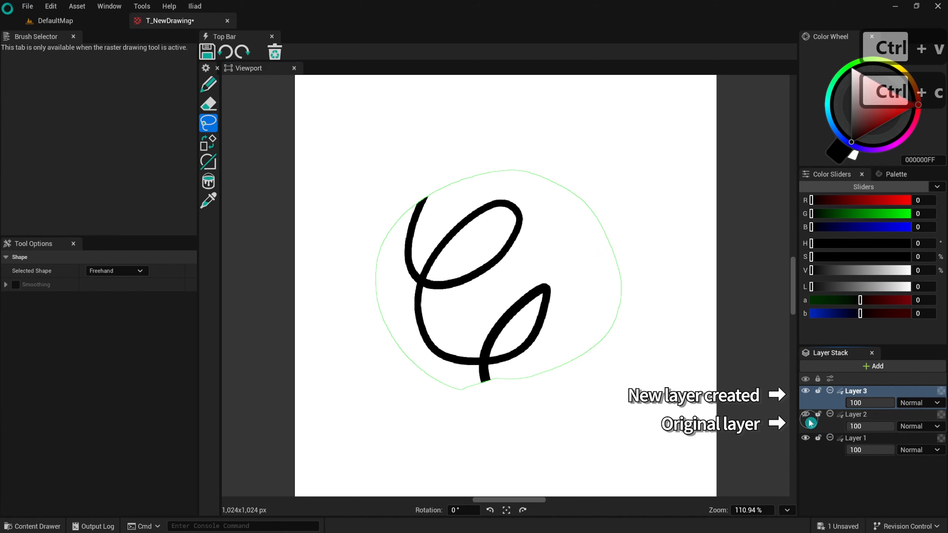
click(805, 415)
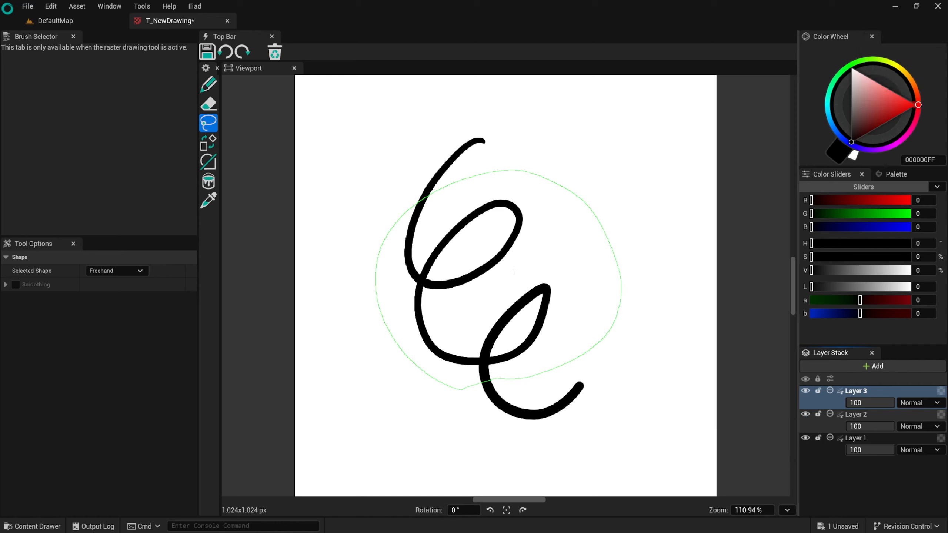
key(ctrl+d)
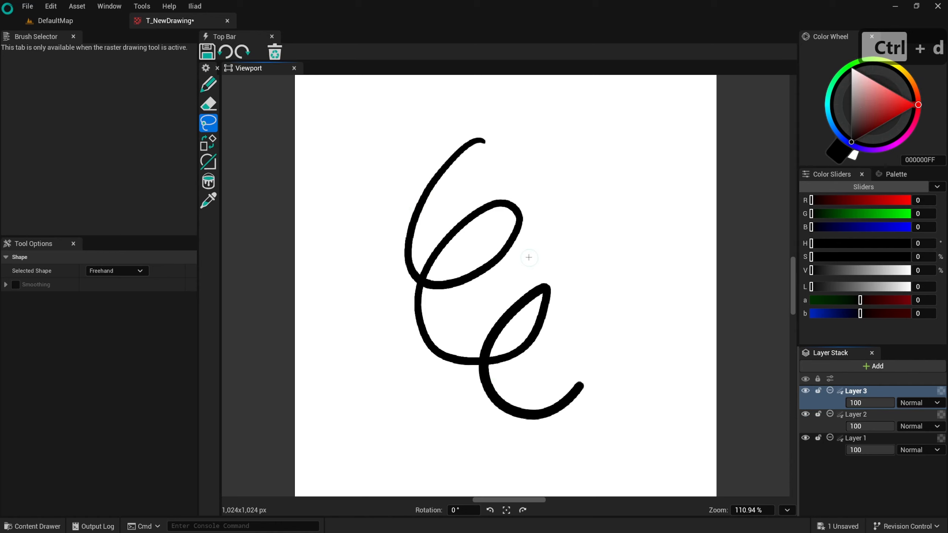
Clear the selection, lasso a large freehand area on the canvas's right half, and paint looping PenBrush1 strokes inside it
mouse_move(517, 179)
mouse_down()
mouse_move(429, 321)
mouse_move(523, 202)
mouse_up()
key(ctrl+d)
mouse_move(646, 165)
mouse_down()
mouse_move(487, 338)
mouse_move(635, 178)
mouse_up()
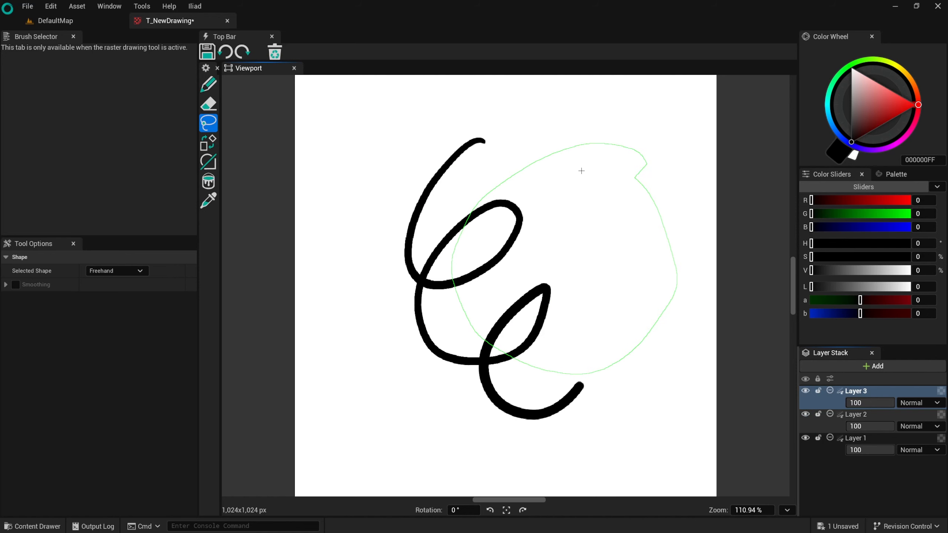
click(208, 85)
mouse_move(505, 181)
mouse_down()
mouse_move(528, 302)
mouse_move(629, 313)
mouse_move(608, 368)
mouse_up()
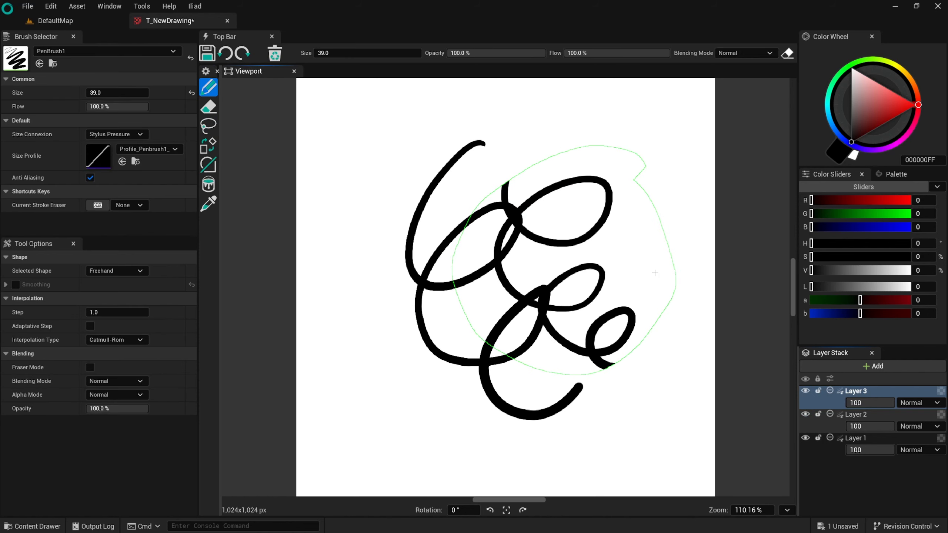
mouse_move(594, 146)
mouse_down()
mouse_move(600, 222)
mouse_move(666, 309)
mouse_up()
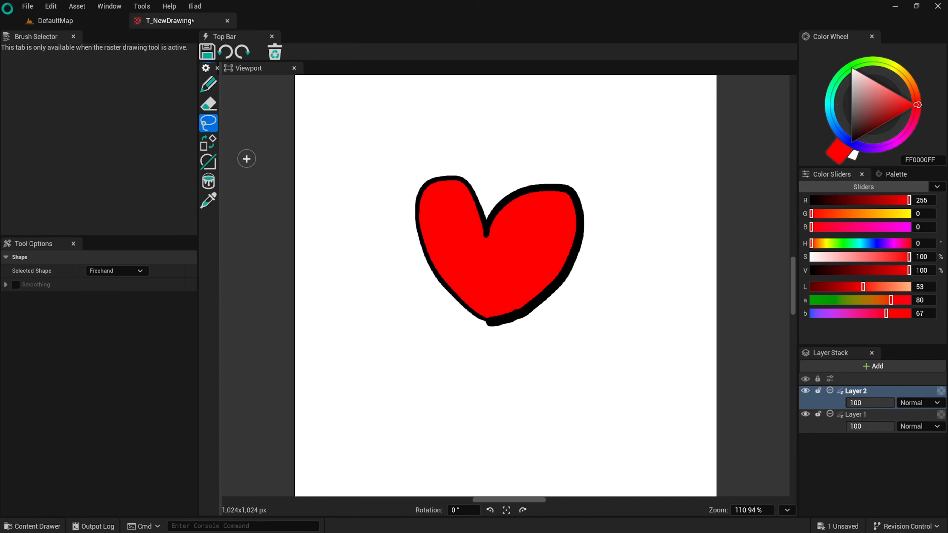
Lasso the red heart and transform it: scale it down, move it to the canvas's upper middle and rotate it
mouse_move(506, 332)
mouse_down()
mouse_move(383, 170)
mouse_move(502, 332)
mouse_up()
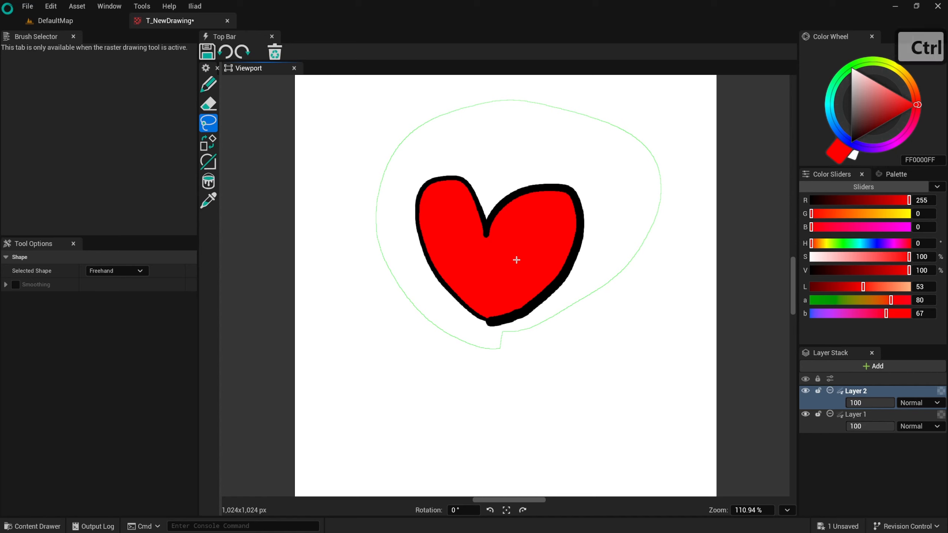
key(ctrl+t)
drag(527, 235, 514, 250)
drag(648, 129, 522, 221)
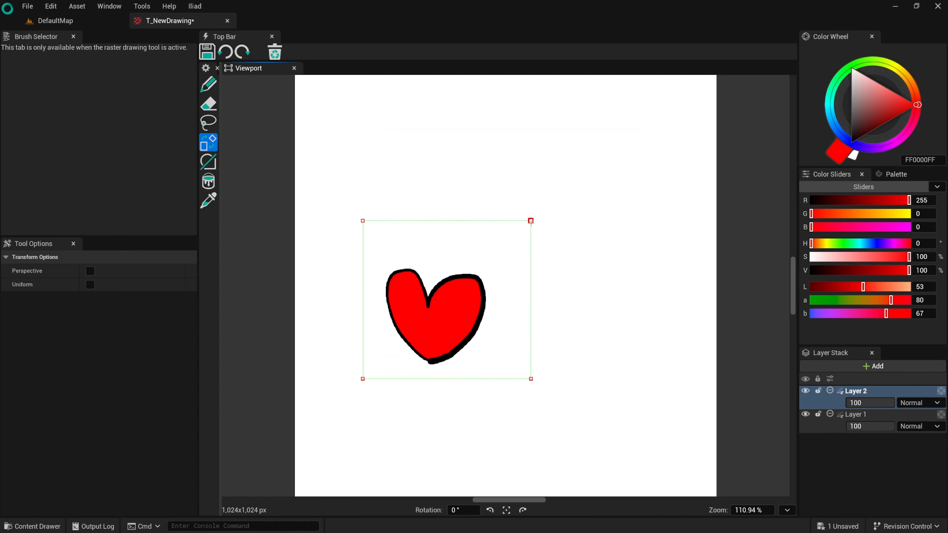
drag(456, 313, 521, 242)
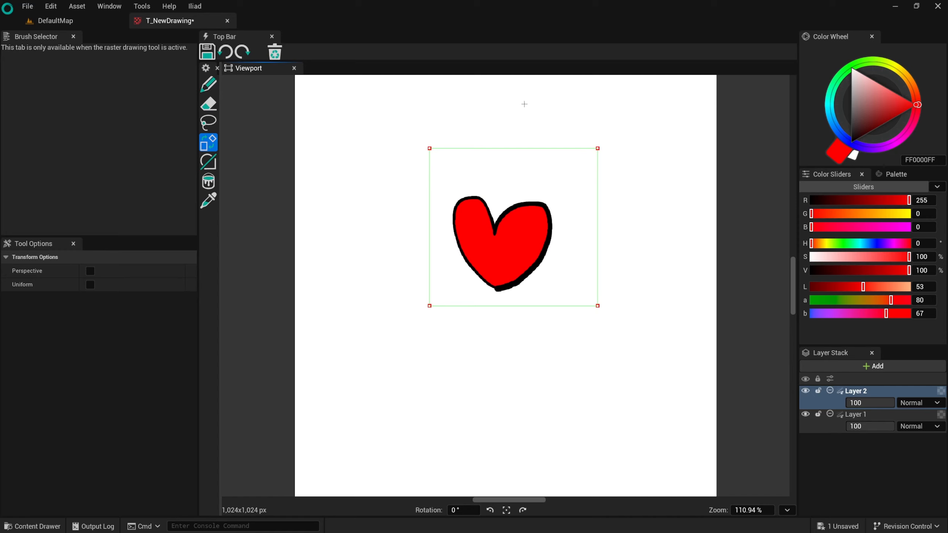
drag(528, 99, 523, 140)
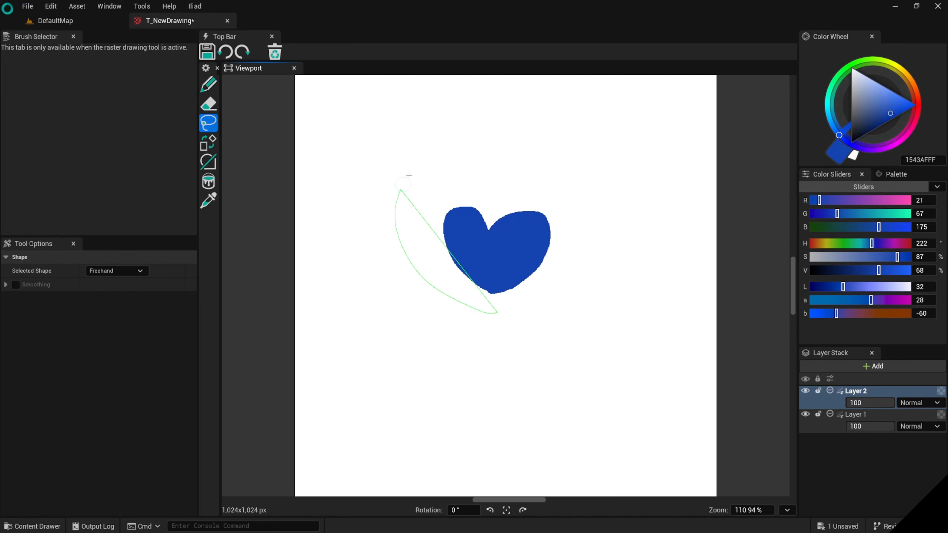
Rotate the lassoed blue heart with the Transform tool, repositioning its pivot point, and apply the transform
click(208, 143)
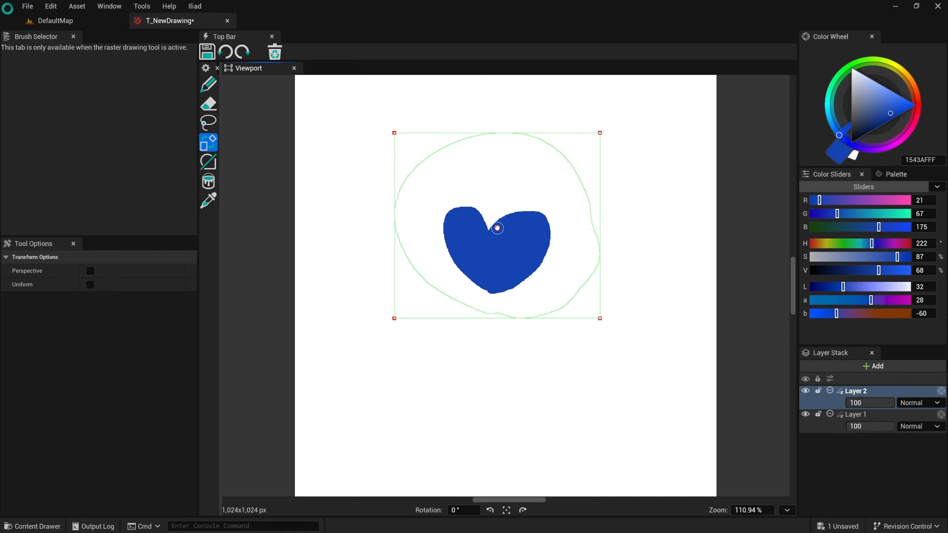
drag(589, 122, 504, 118)
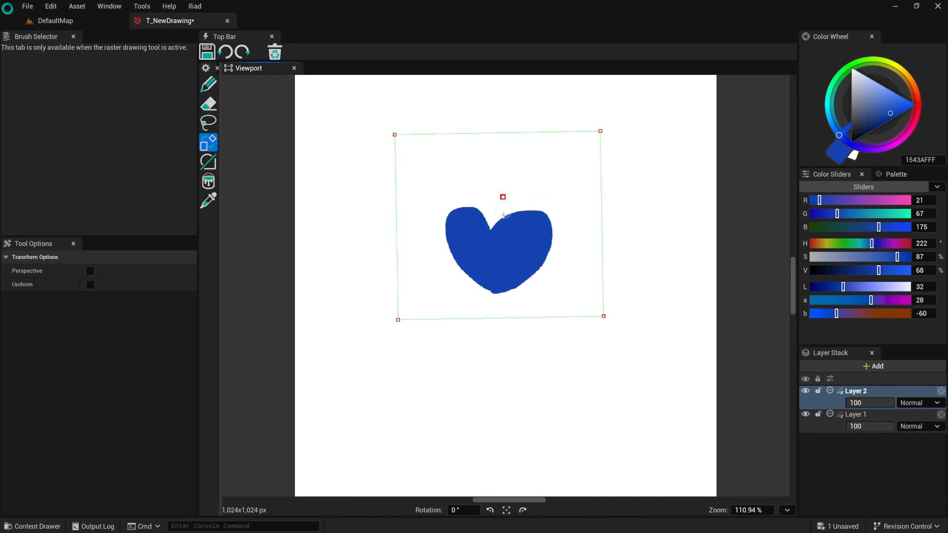
drag(510, 177, 494, 219)
mouse_move(536, 163)
mouse_down()
mouse_move(563, 146)
mouse_move(540, 161)
mouse_up()
drag(507, 274, 525, 236)
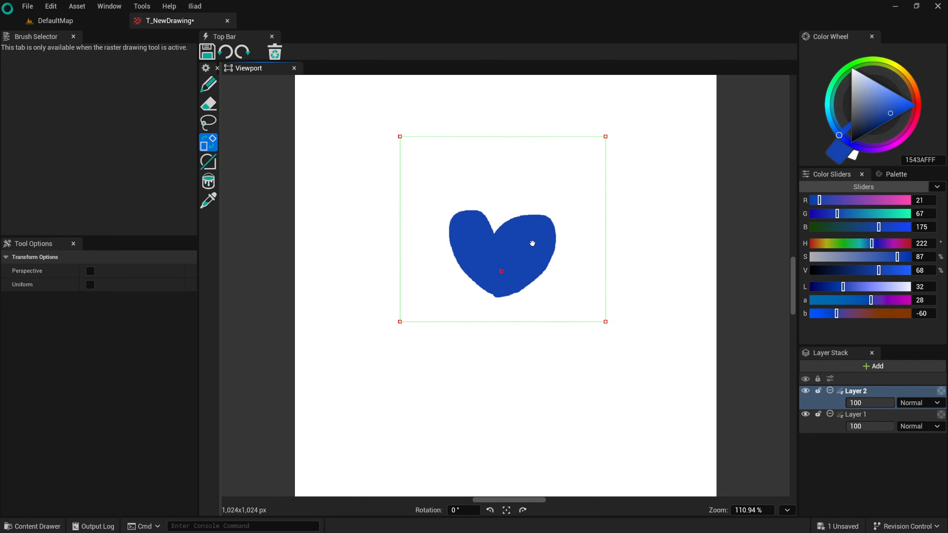
key(Return)
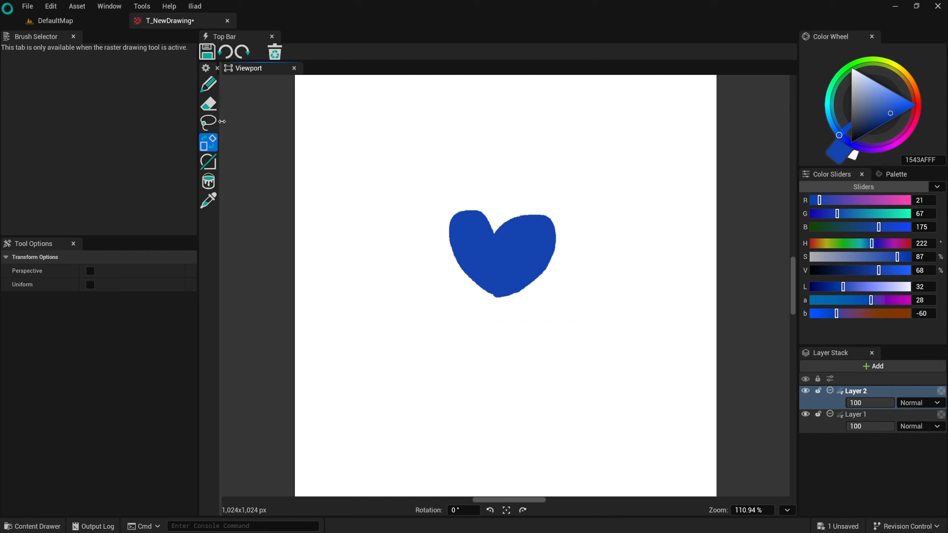
Lasso the blue heart, distort it by its corner handles with Perspective enabled, and apply the transform
click(208, 123)
mouse_move(509, 329)
mouse_down()
mouse_move(584, 275)
mouse_move(507, 318)
mouse_up()
key(ctrl+t)
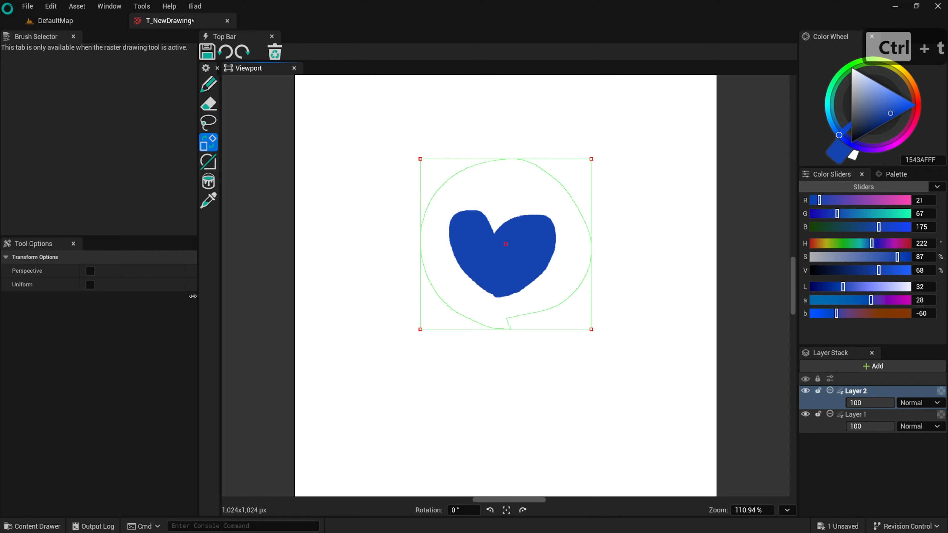
click(90, 271)
drag(421, 330, 353, 406)
mouse_move(591, 159)
mouse_down()
mouse_move(632, 127)
mouse_move(557, 183)
mouse_up()
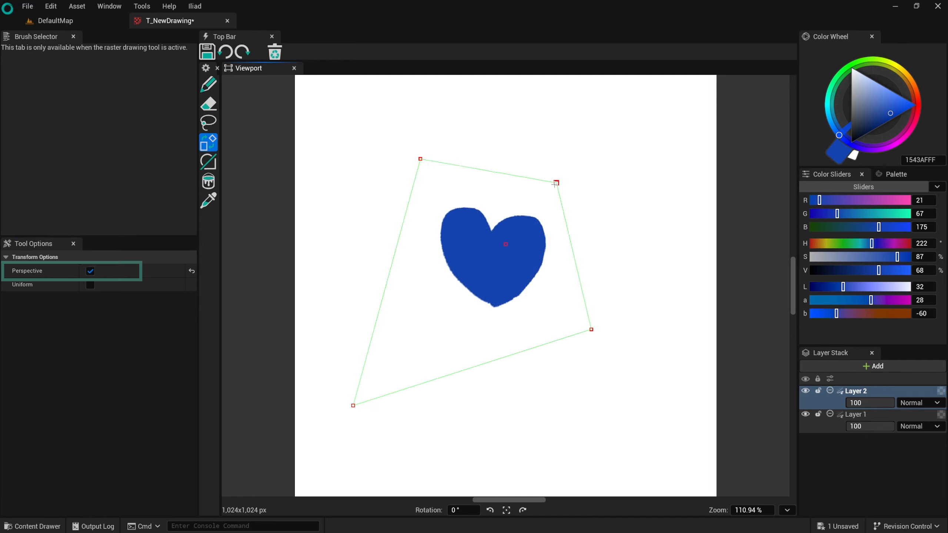
drag(353, 406, 412, 350)
drag(421, 159, 417, 171)
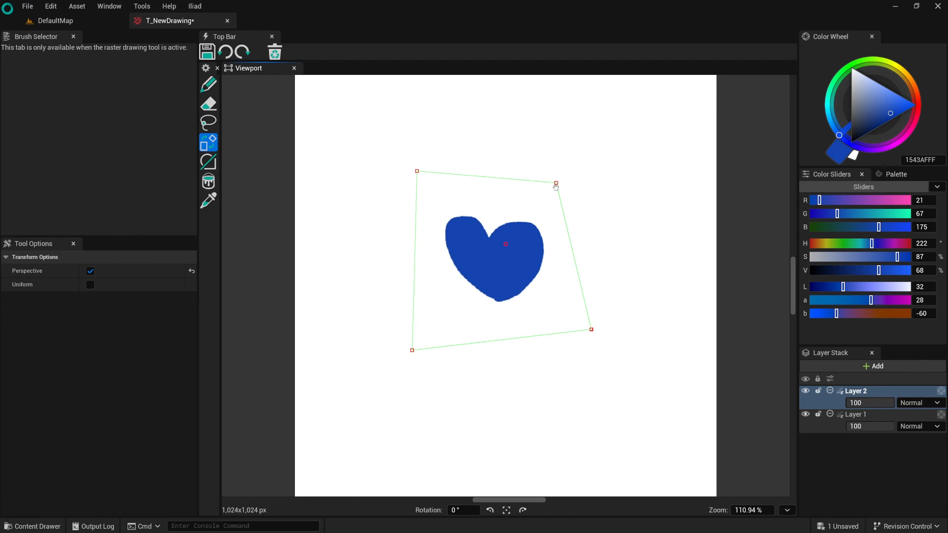
drag(556, 183, 535, 207)
key(Return)
Lasso the distorted blue heart, scale it down proportionally with Uniform enabled, and apply the transform
click(208, 122)
mouse_move(488, 323)
mouse_down()
mouse_move(508, 155)
mouse_move(489, 321)
mouse_up()
key(ctrl+t)
click(90, 285)
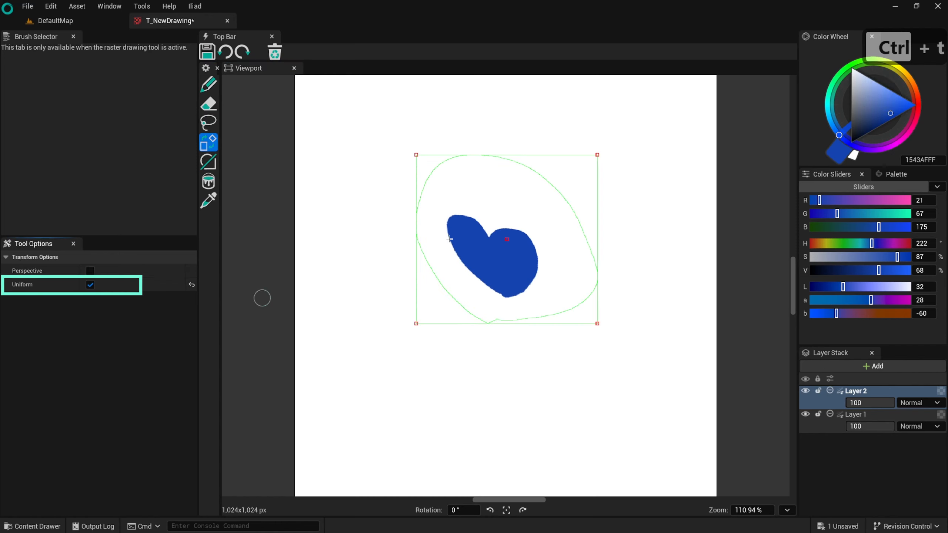
drag(597, 154, 547, 184)
key(Return)
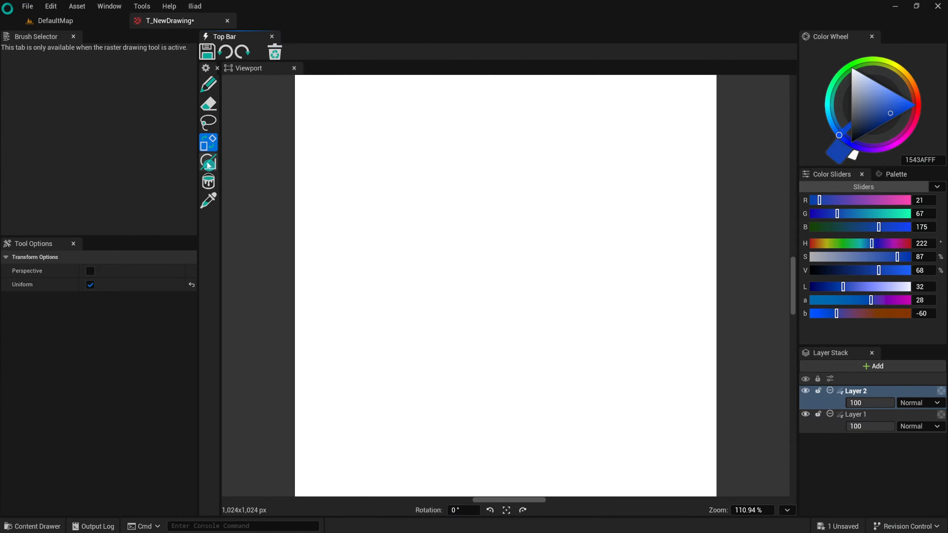
Draw a spiral shell and a scallop shell as filled blue freehand shapes with the shape tool
click(208, 162)
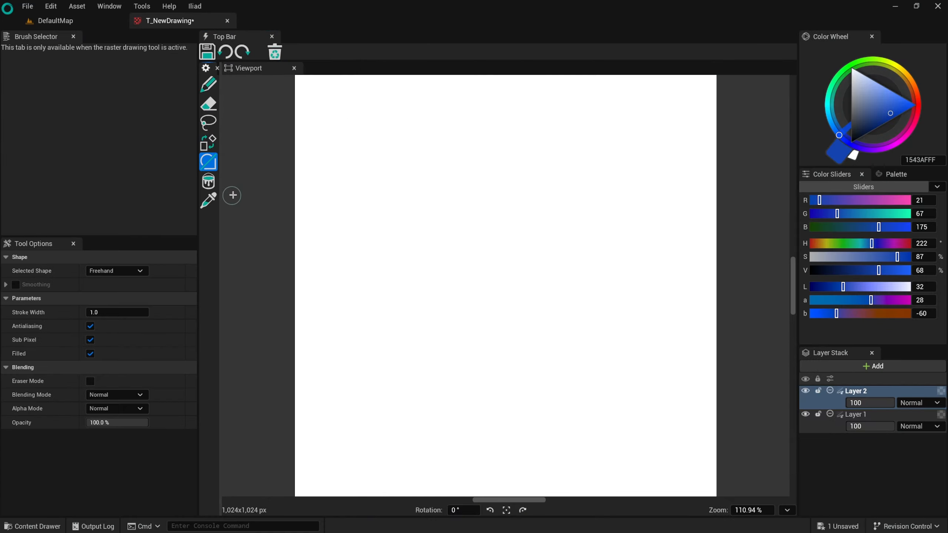
mouse_move(482, 349)
mouse_down()
mouse_move(462, 263)
mouse_move(508, 180)
mouse_move(530, 187)
mouse_move(514, 267)
mouse_move(527, 348)
mouse_move(503, 314)
mouse_move(476, 340)
mouse_up()
mouse_move(611, 307)
mouse_down()
mouse_move(597, 209)
mouse_move(678, 173)
mouse_move(706, 271)
mouse_move(660, 314)
mouse_move(631, 317)
mouse_up()
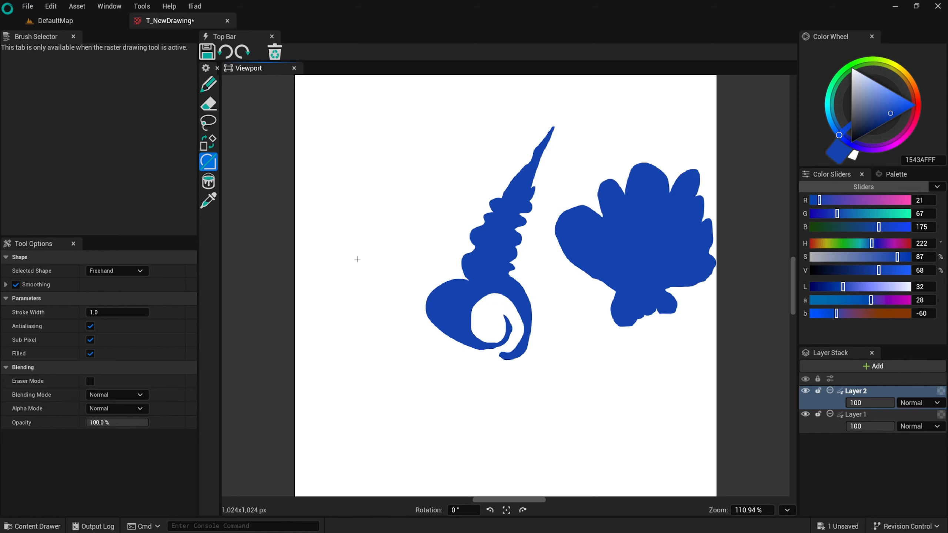
Draw a filled blue oval shell at the upper left with a row of white dots and a dark 2C3958 crescent
mouse_move(355, 250)
mouse_down()
mouse_move(449, 114)
mouse_move(393, 265)
mouse_move(367, 258)
mouse_up()
drag(858, 74, 850, 67)
drag(417, 235, 417, 237)
drag(428, 208, 428, 209)
drag(438, 187, 440, 170)
drag(444, 140, 439, 125)
drag(436, 111, 432, 112)
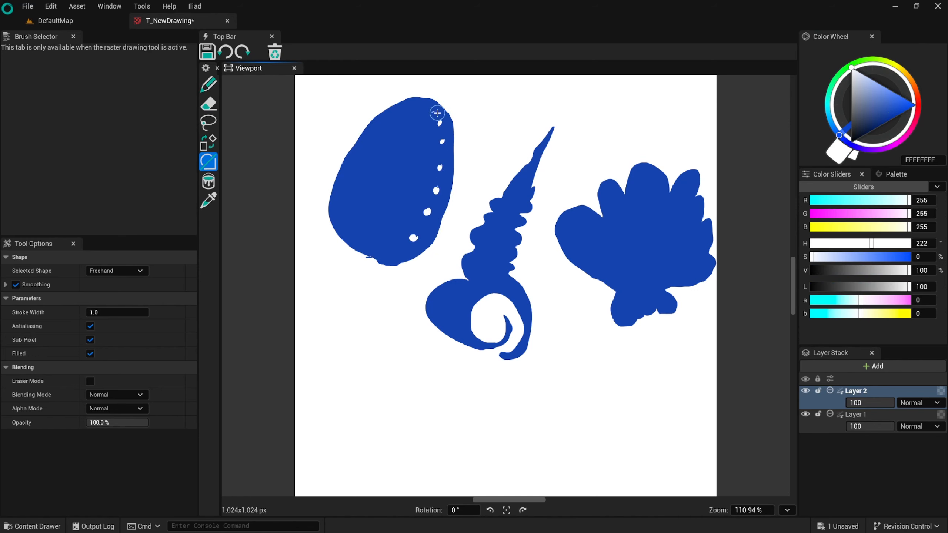
drag(862, 123, 859, 125)
mouse_move(357, 202)
mouse_down()
mouse_move(419, 118)
mouse_move(390, 245)
mouse_up()
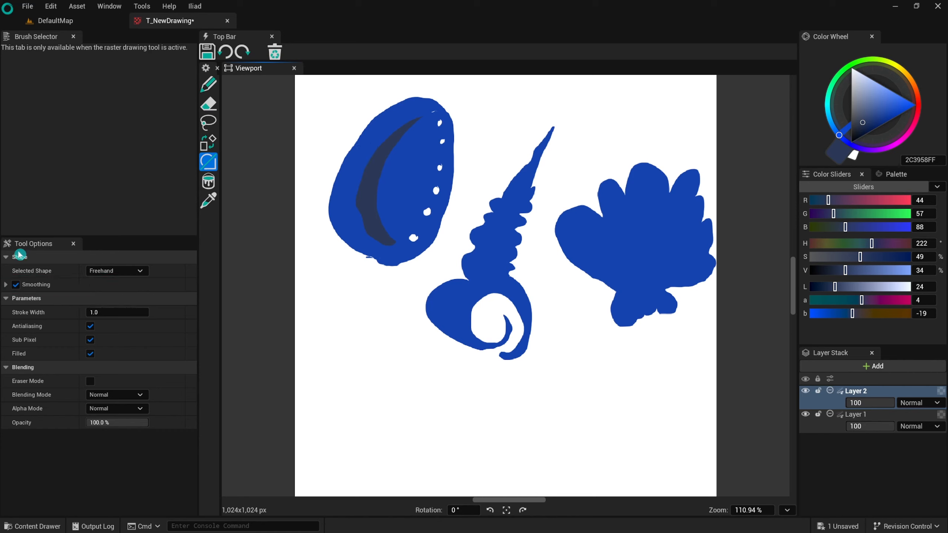
Clear the canvas and draw two diagonal lines in Line shape, raising the stroke width to 16 for the second
click(275, 52)
click(112, 271)
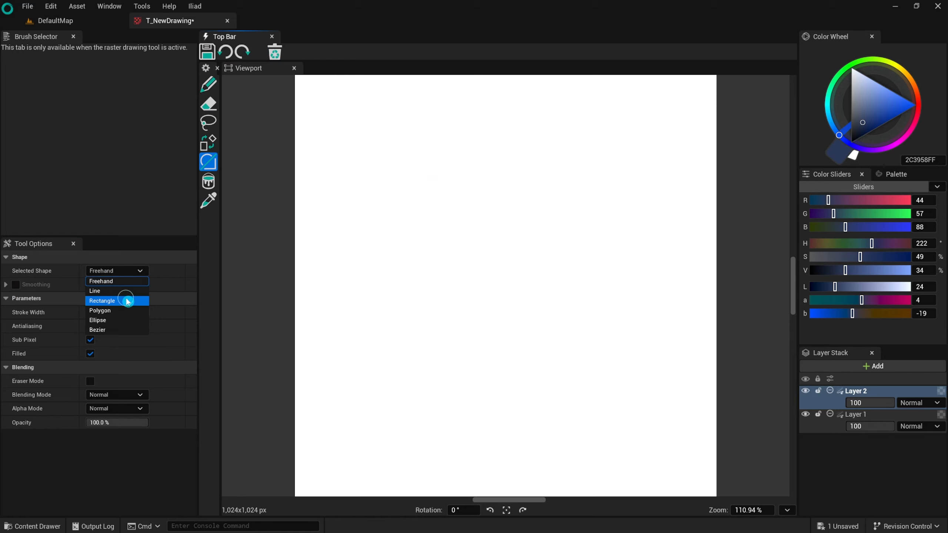
click(111, 291)
drag(401, 378, 576, 128)
drag(106, 297, 129, 298)
drag(441, 417, 639, 147)
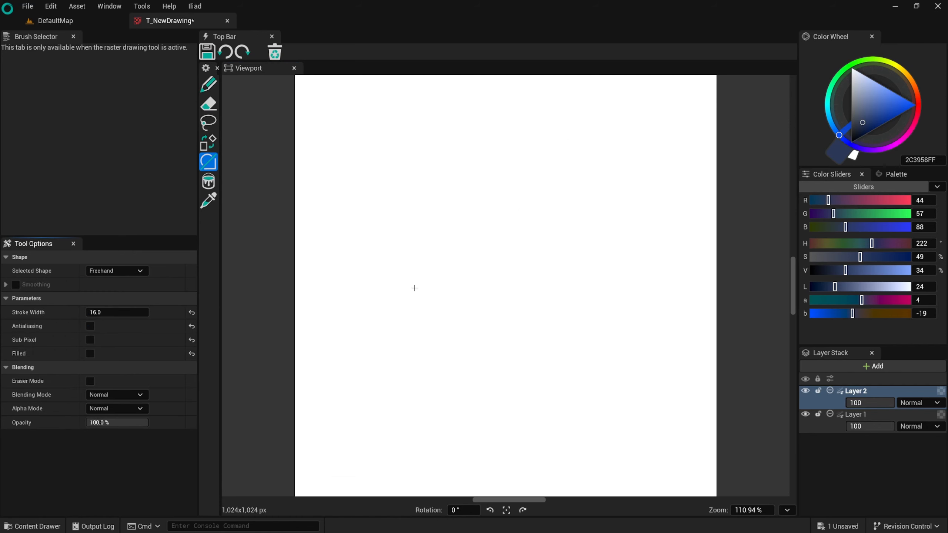
Draw one freehand outline with Antialiasing off and another with it on, and compare their edges up close
mouse_move(353, 257)
mouse_down()
mouse_move(441, 149)
mouse_move(365, 335)
mouse_up()
click(90, 326)
mouse_move(479, 374)
mouse_down()
mouse_move(500, 156)
mouse_move(694, 285)
mouse_move(570, 372)
mouse_up()
scroll(546, 179, up, 5)
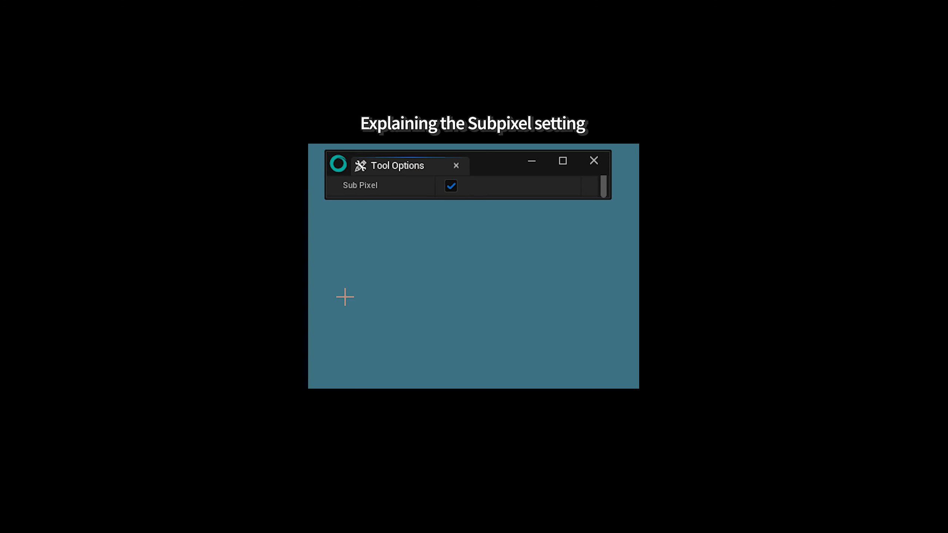
Draw small freehand shapes side by side with Sub Pixel enabled and disabled to compare their edges
mouse_move(345, 296)
mouse_down()
mouse_move(353, 256)
mouse_move(407, 280)
mouse_move(360, 339)
mouse_up()
click(449, 186)
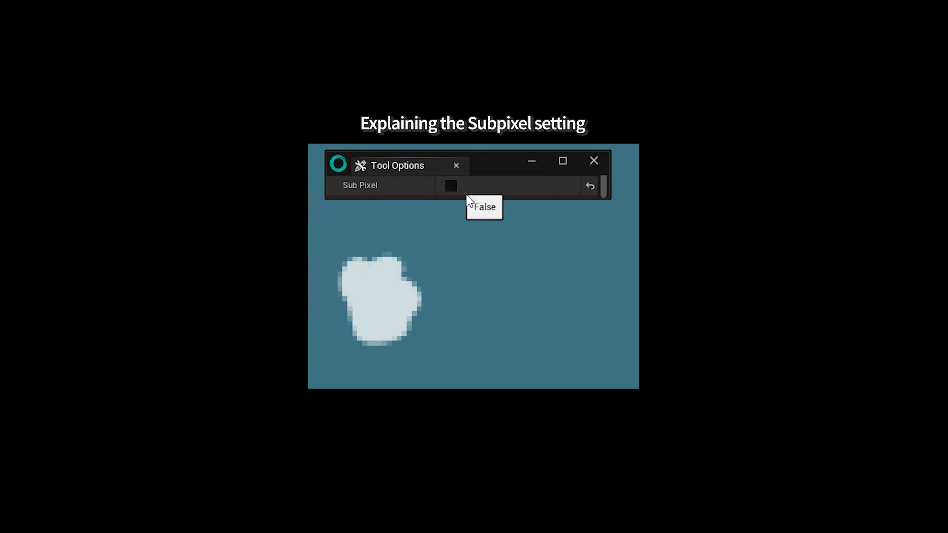
mouse_move(513, 269)
mouse_down()
mouse_move(556, 239)
mouse_move(573, 292)
mouse_move(503, 303)
mouse_move(520, 288)
mouse_up()
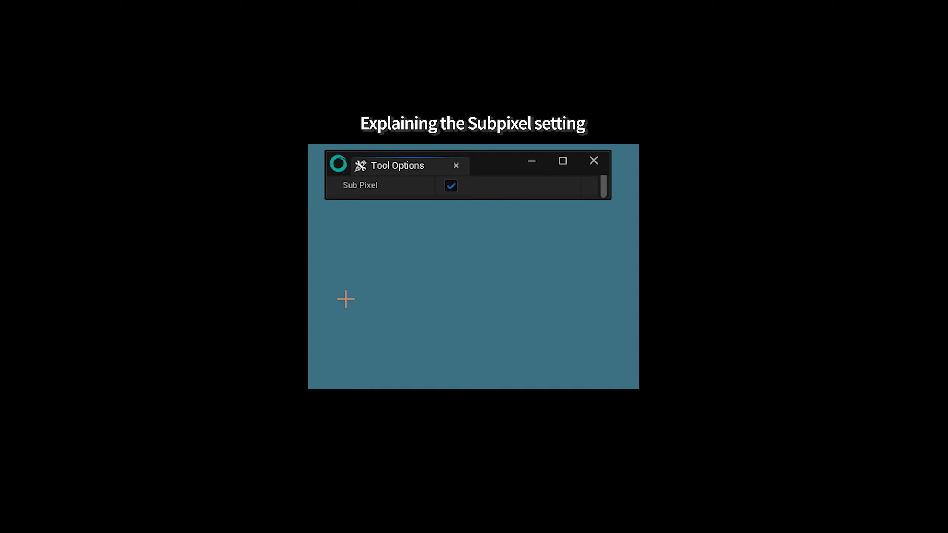
mouse_move(345, 298)
mouse_down()
mouse_move(342, 266)
mouse_move(399, 263)
mouse_move(396, 337)
mouse_up()
click(450, 186)
mouse_move(511, 266)
mouse_down()
mouse_move(542, 241)
mouse_move(573, 290)
mouse_move(519, 324)
mouse_move(521, 286)
mouse_up()
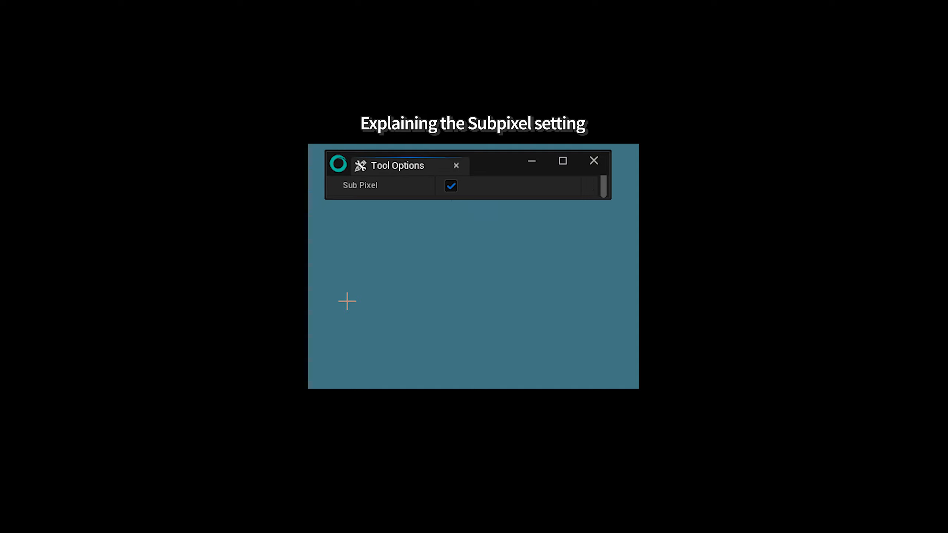
mouse_move(344, 295)
mouse_down()
mouse_move(339, 285)
mouse_move(391, 257)
mouse_move(409, 318)
mouse_move(349, 329)
mouse_up()
click(451, 186)
mouse_move(511, 267)
mouse_down()
mouse_move(531, 237)
mouse_move(582, 278)
mouse_move(533, 322)
mouse_move(519, 287)
mouse_up()
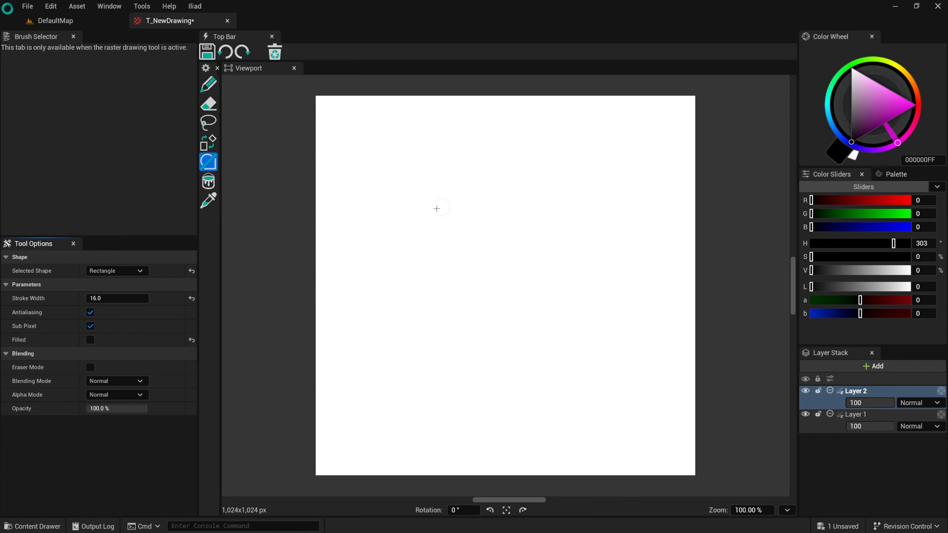
Draw an unfilled rectangle in the middle of the canvas and a larger one over it with Filled enabled
mouse_move(423, 212)
mouse_down()
mouse_move(536, 304)
mouse_move(583, 306)
mouse_up()
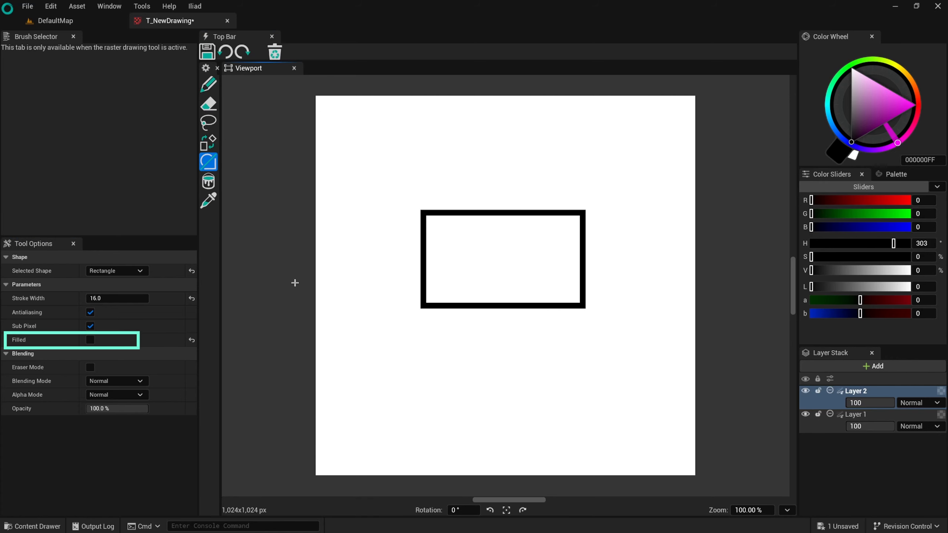
click(90, 339)
drag(385, 192, 623, 325)
Cut a smaller rectangle out of the black filled rectangle with Eraser Mode, and turn that mode off again
click(90, 367)
drag(433, 236, 586, 294)
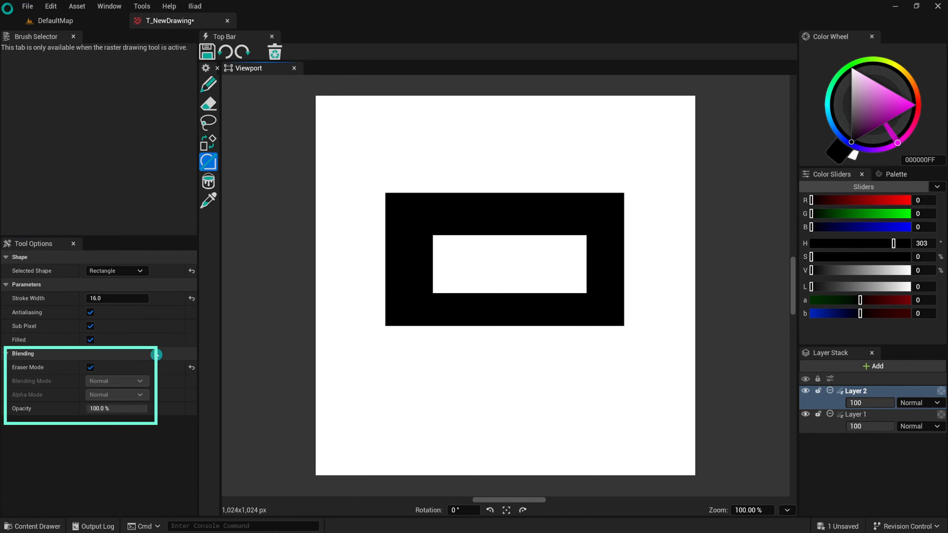
click(90, 367)
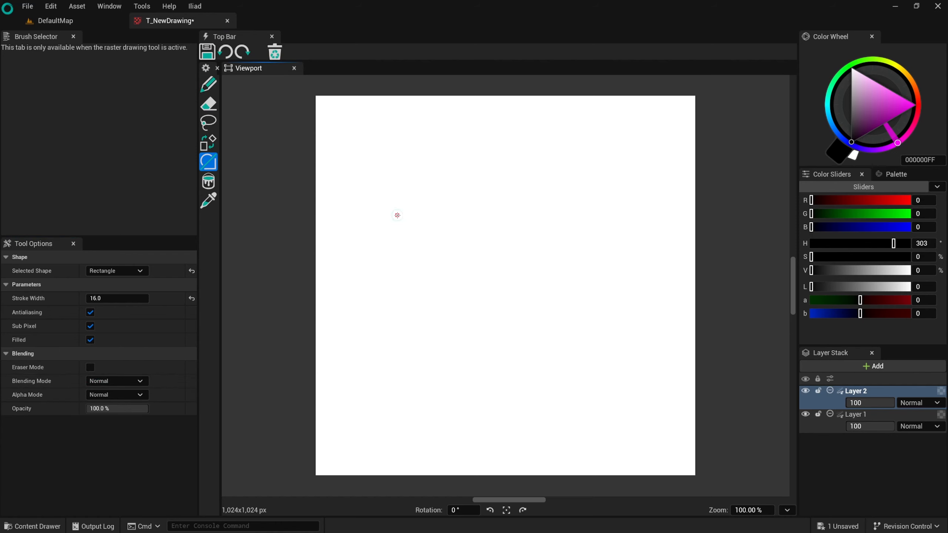
Draw a filled black square in Rectangle shape and a circle beside it in Ellipse shape, both constrained to uniform proportions
mouse_move(397, 215)
shift+mouse_down()
mouse_move(486, 304)
mouse_move(468, 285)
shift+mouse_up()
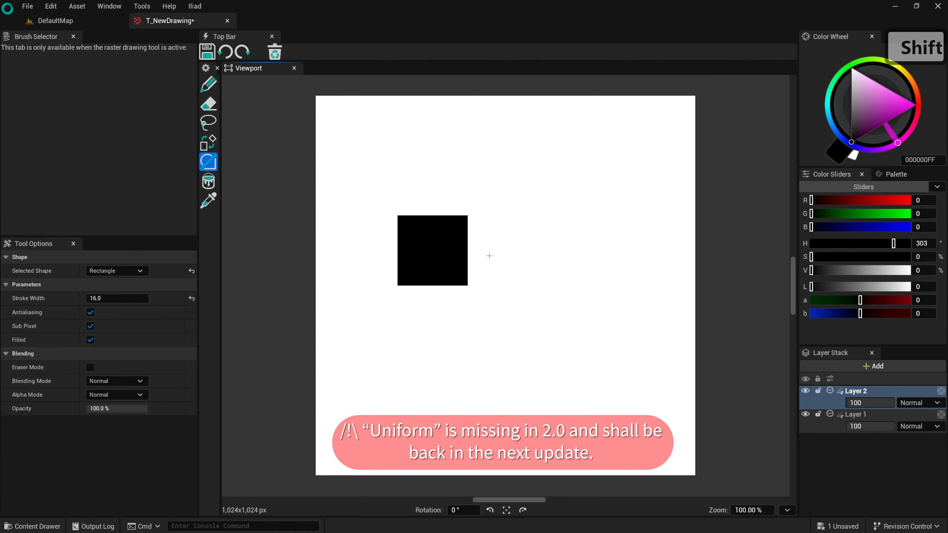
click(129, 271)
click(112, 320)
shift+drag(521, 226, 677, 279)
Set the shape to Line and draw a constrained vertical line on the right part of the canvas
click(112, 271)
click(110, 292)
shift+drag(611, 195, 618, 281)
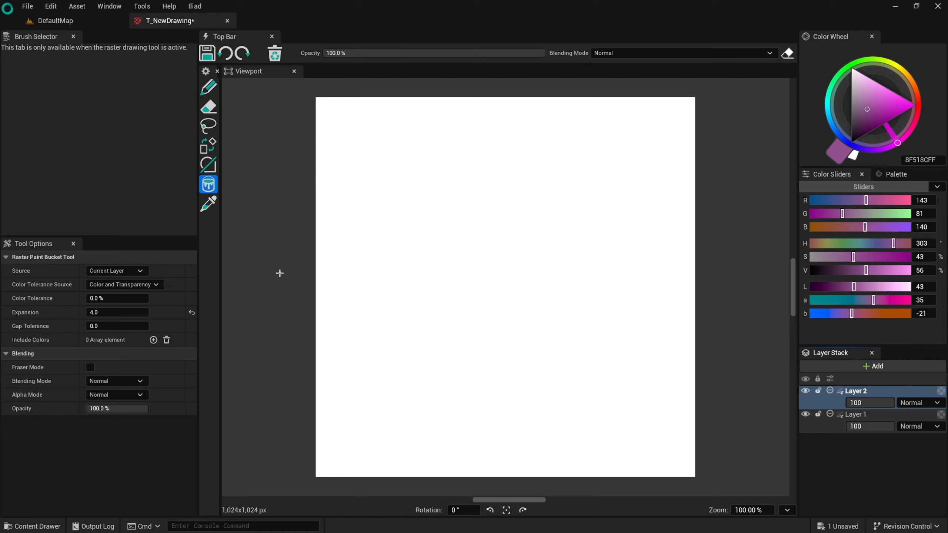
Fill the blank canvas with purple 8F518C using the paint bucket
click(501, 271)
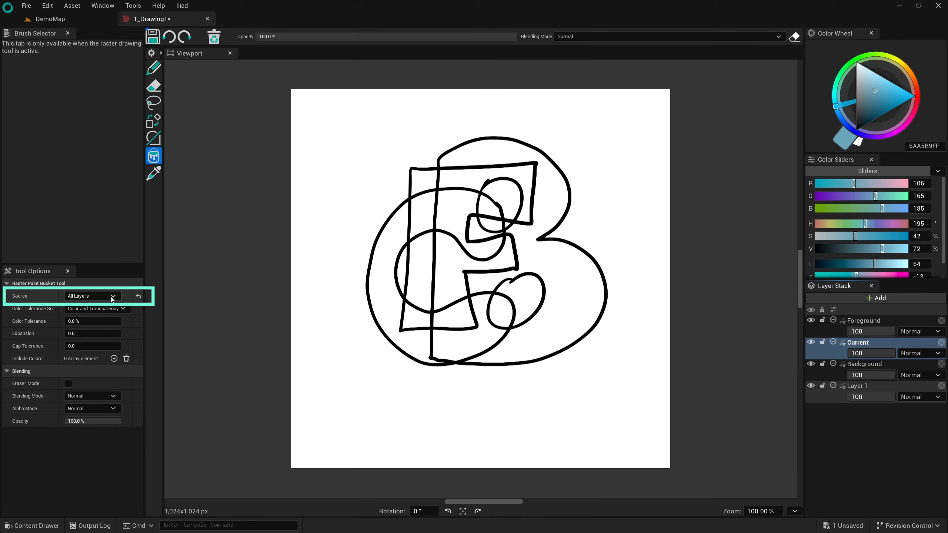
Set the paint bucket's source to Current Layer and fill the large C-shaped outline with blue 6AA5B9
click(112, 299)
click(109, 307)
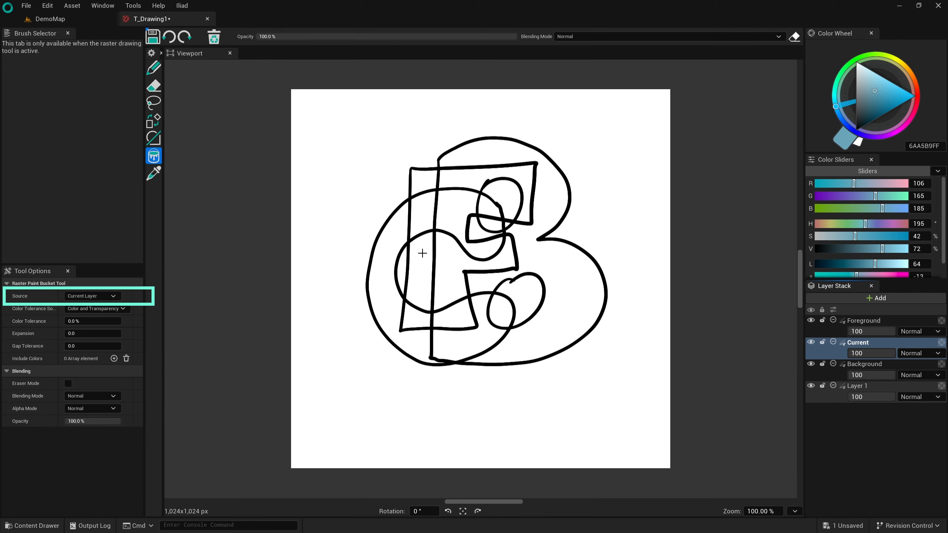
click(458, 222)
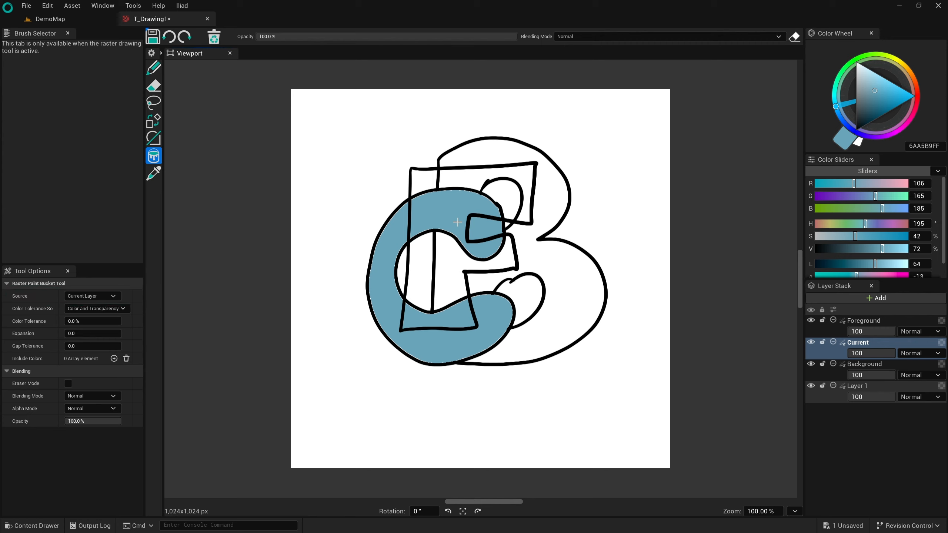
Undo the C-shaped fill and try the paint bucket's Foreground Layers source by filling the F-shaped outline
key(ctrl+z)
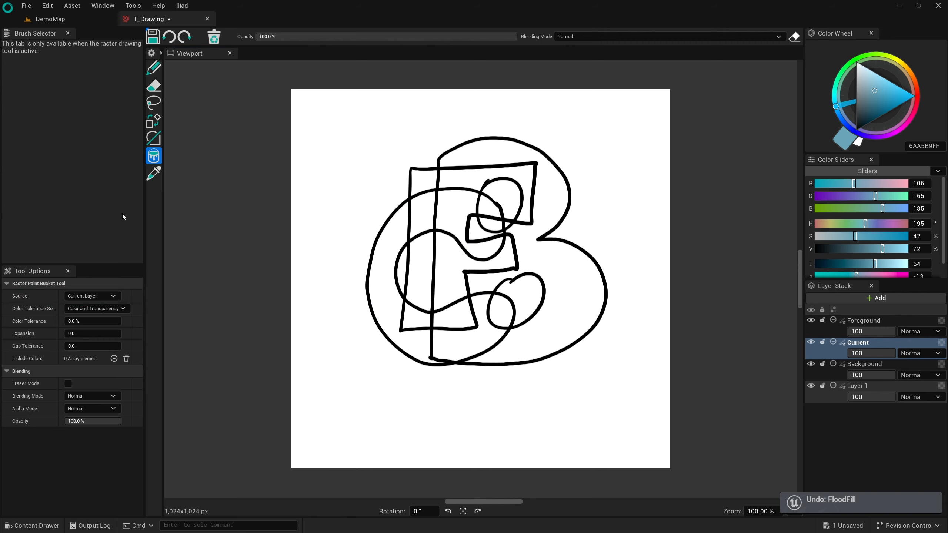
click(93, 297)
click(87, 313)
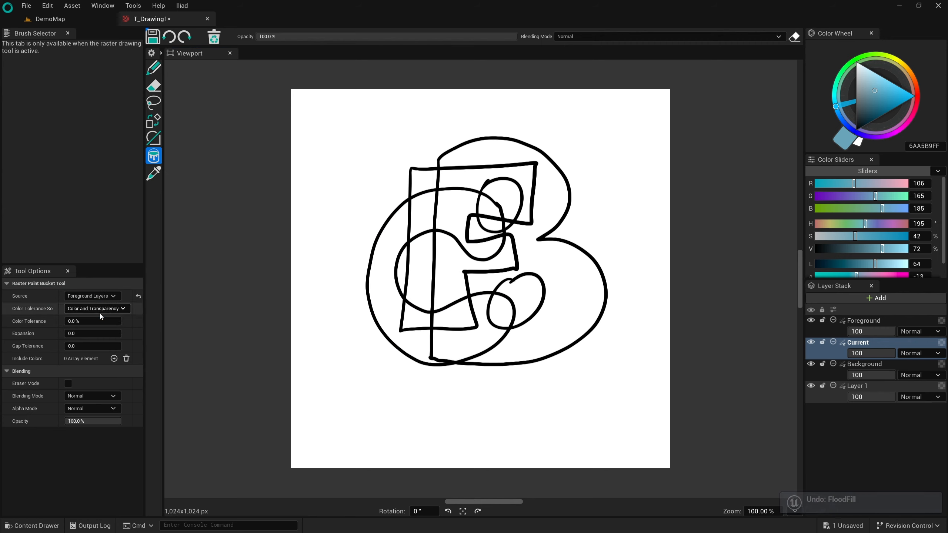
click(455, 207)
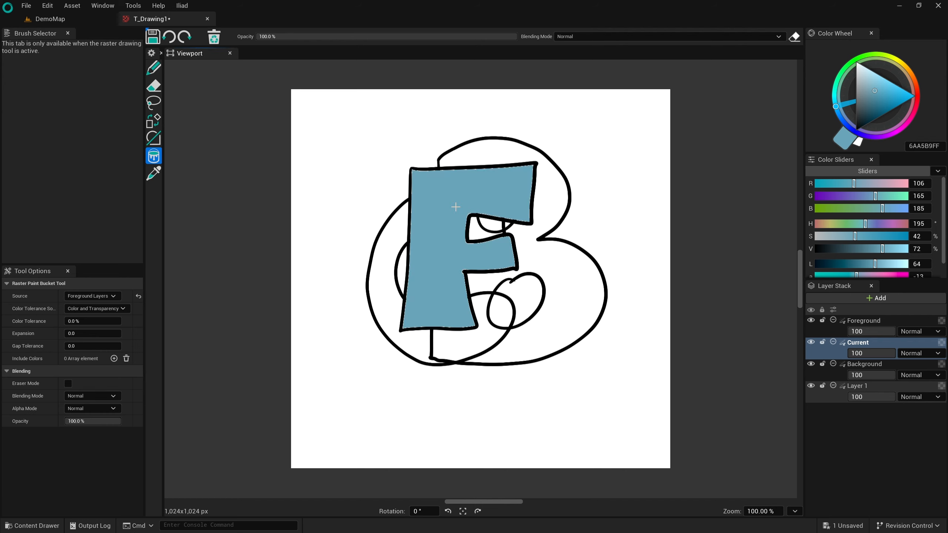
click(170, 38)
Try the paint bucket's Background Layers source by filling the large B-shaped outline
click(99, 296)
click(97, 321)
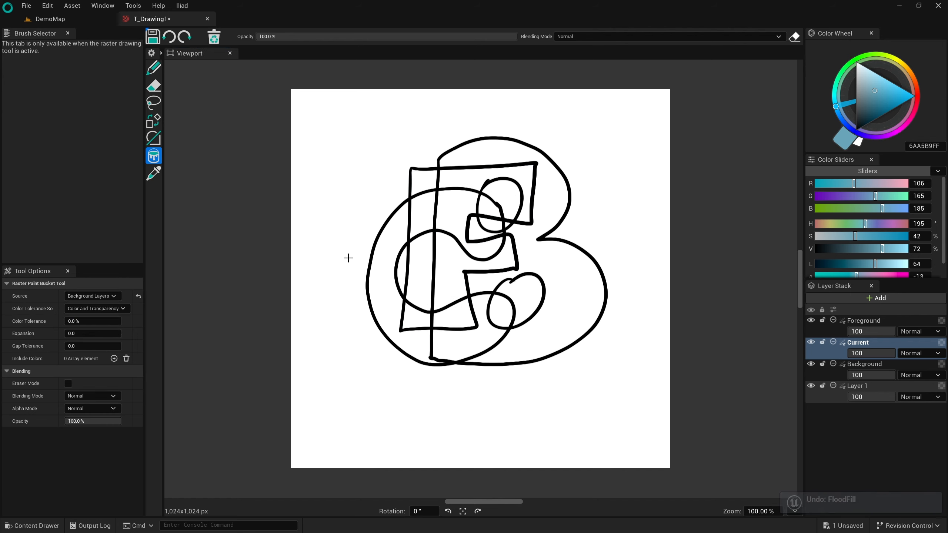
click(463, 212)
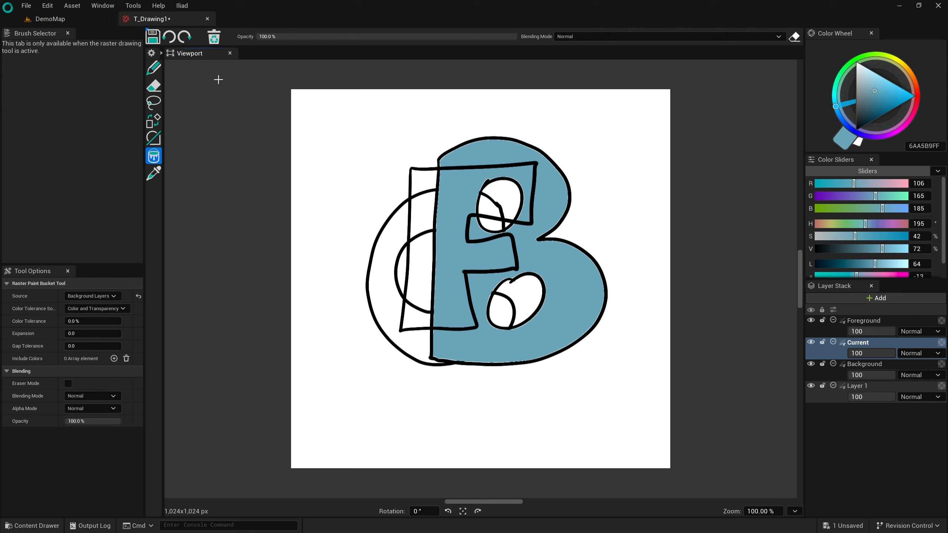
click(171, 39)
Set the paint bucket's source to All Layers and fill the area where the overlapping letter outlines meet
click(92, 295)
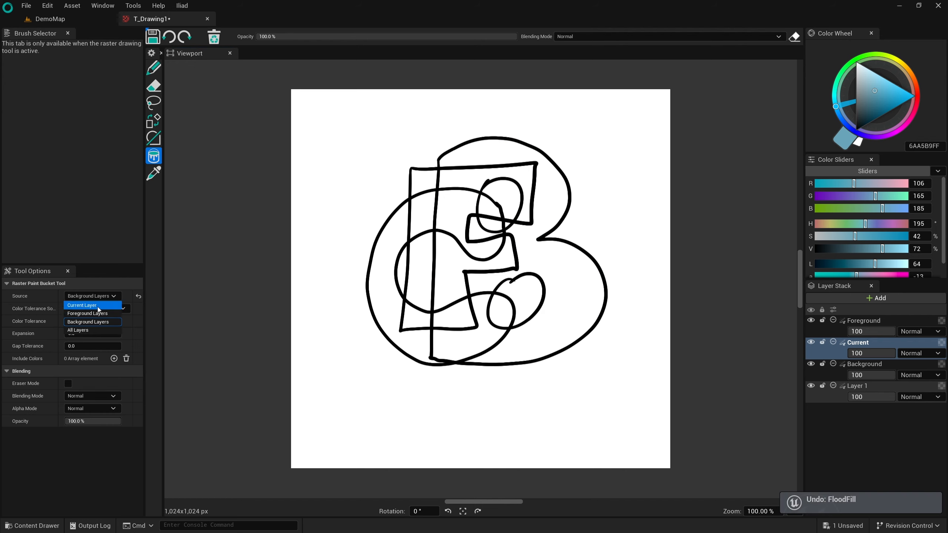
click(86, 331)
click(457, 212)
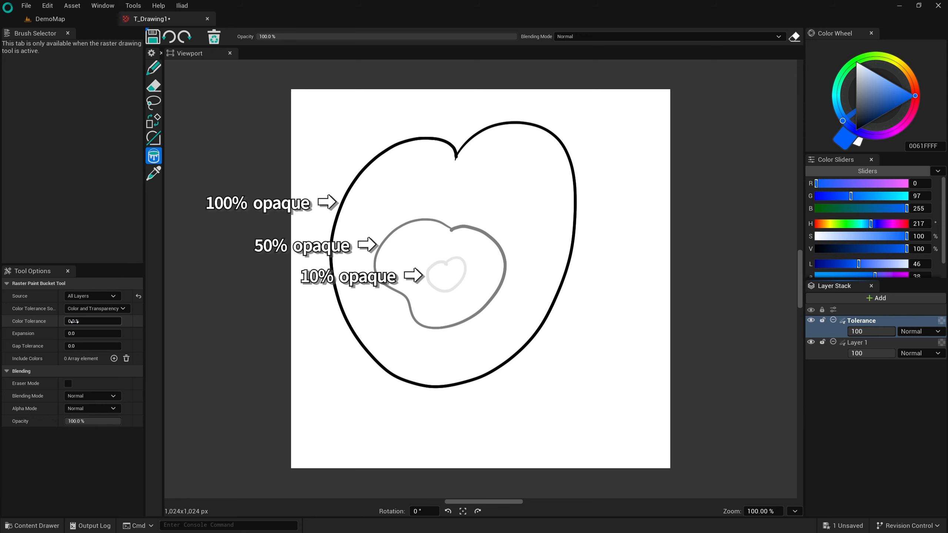
Try filling the innermost 10% opaque outline with blue 0061FF at 0% color tolerance
click(448, 275)
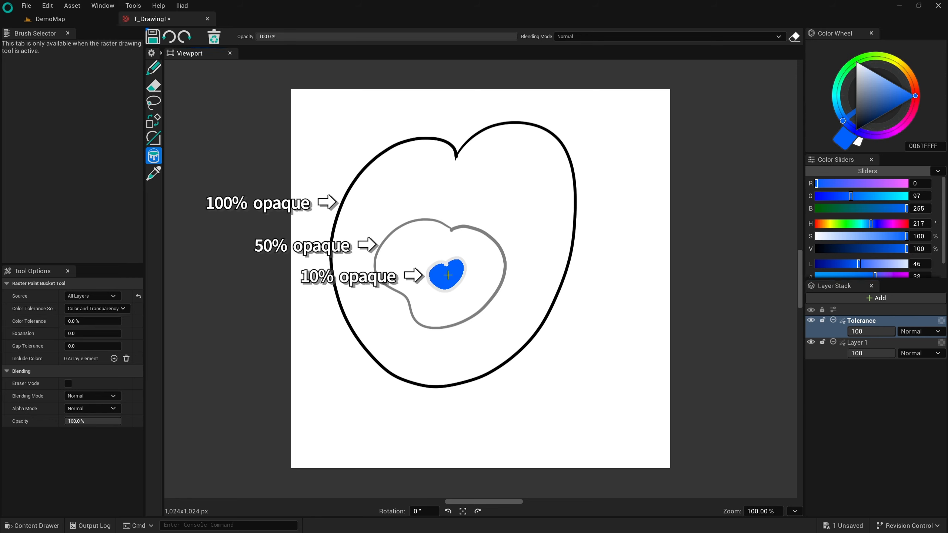
key(ctrl+z)
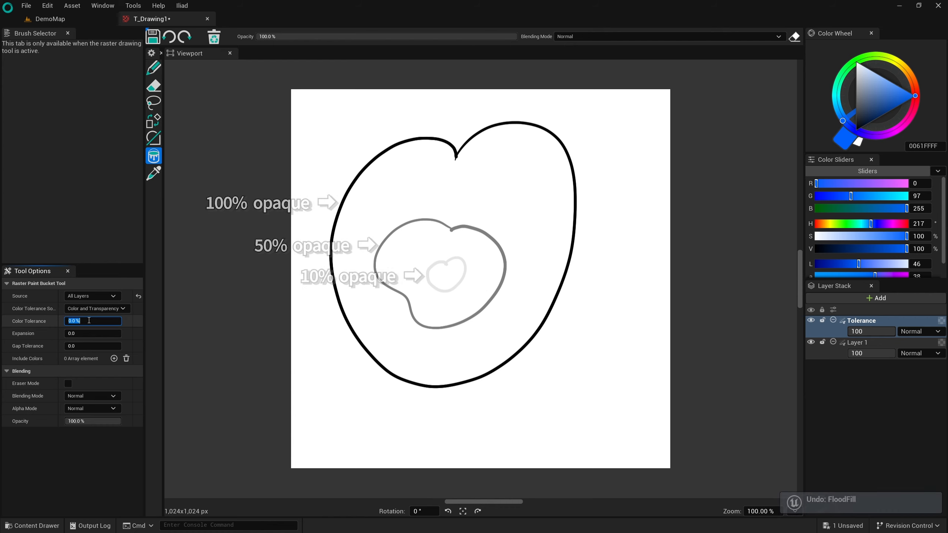
click(437, 275)
key(ctrl+z)
Set the color tolerance to 75% and fill from inside the innermost faint outline with blue 0061FF
click(99, 321)
text(75)
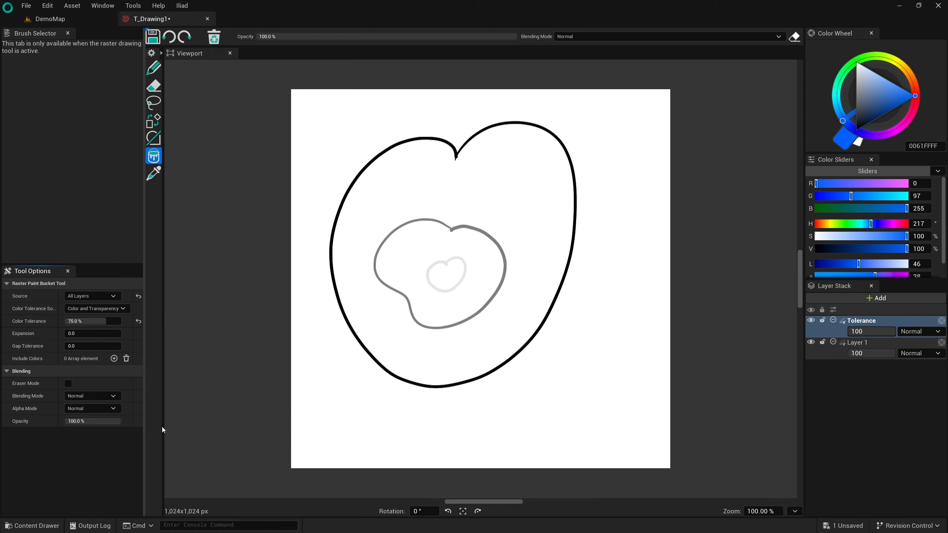
click(443, 271)
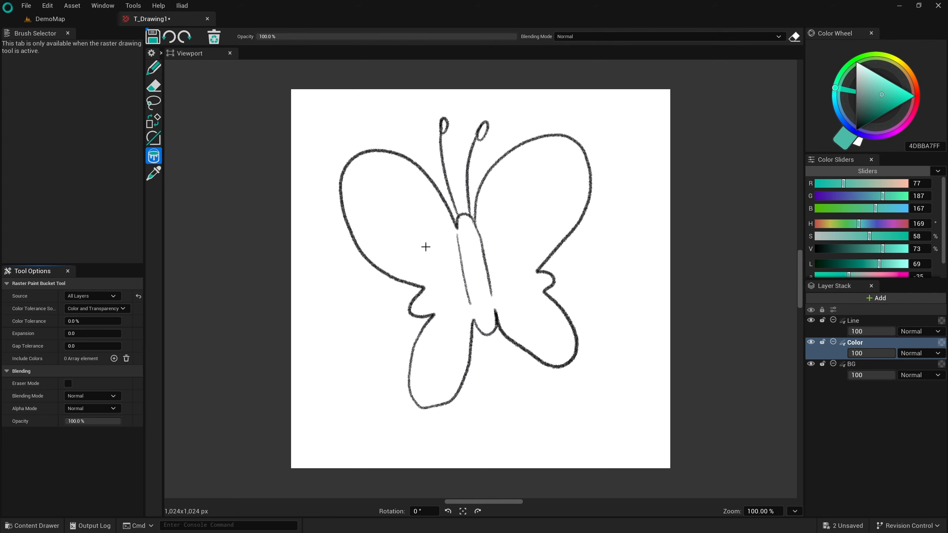
Fill the butterfly on the Color layer with teal 4DBBA7 using an expansion of 5
click(425, 247)
click(169, 36)
click(93, 333)
text(5)
click(399, 231)
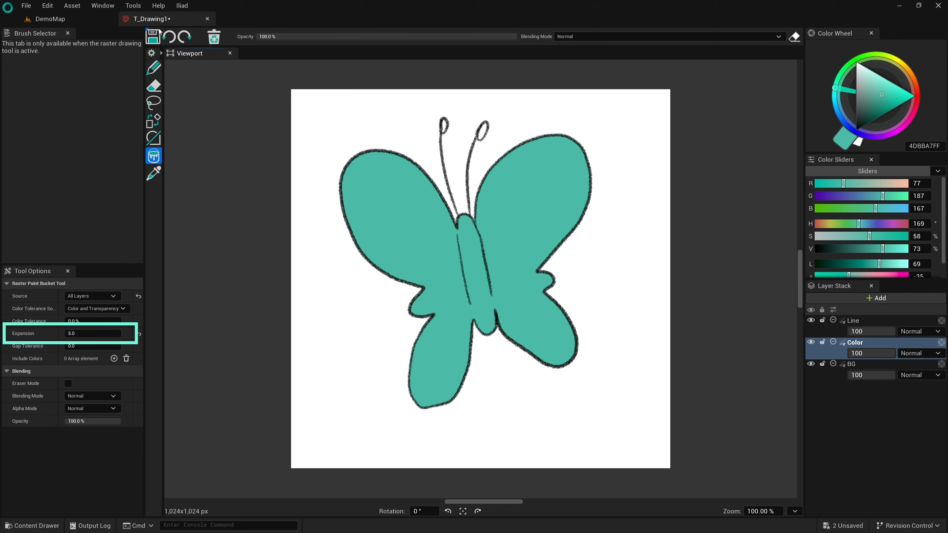
Undo the butterfly's fill and try refilling it with the expansion set to 30
click(86, 333)
key(ctrl+z)
text(30)
key(Return)
click(392, 228)
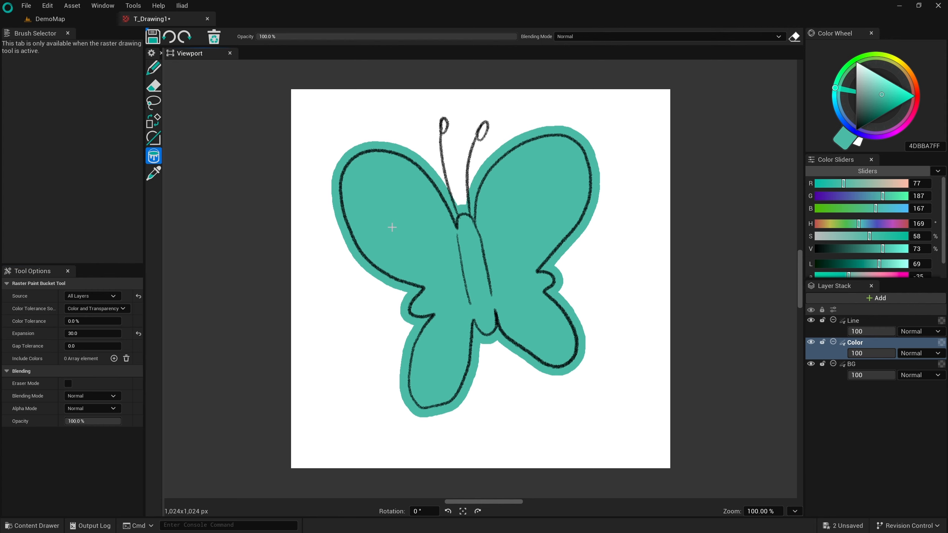
key(ctrl+z)
Set the fill expansion to -10 and fill the butterfly with teal 4DBBA7
click(81, 332)
text(-10)
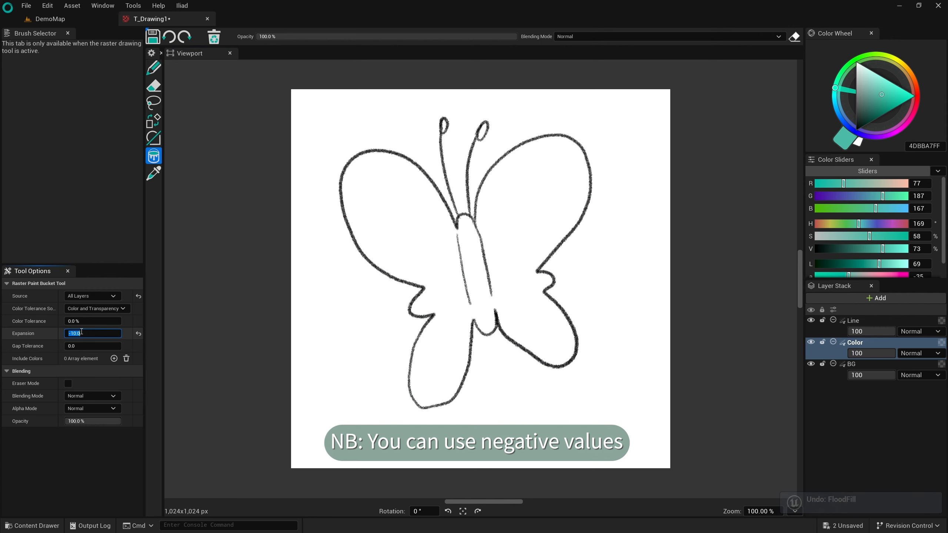
click(427, 223)
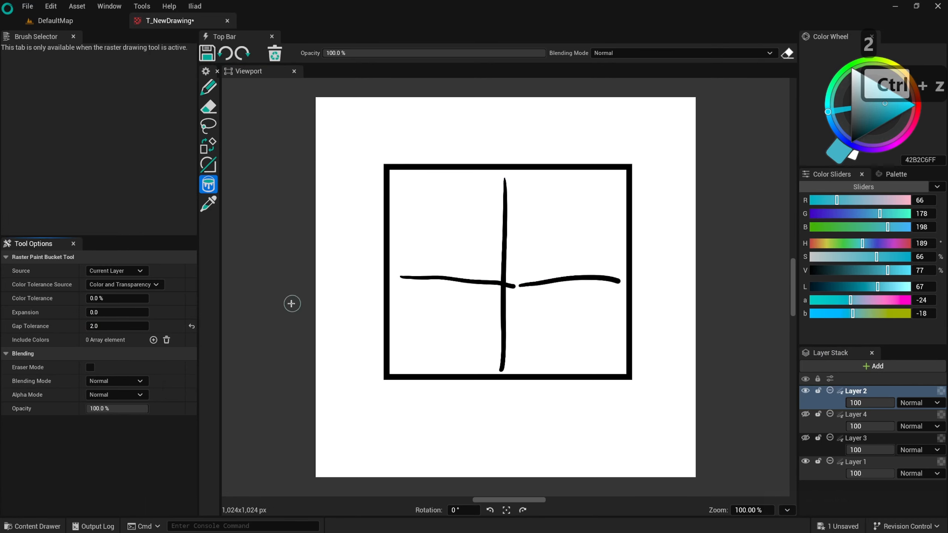
Undo a test fill of the divided rectangle, set the gap tolerance to 15, and fill its two upper sections with blue 42B2C6
click(468, 242)
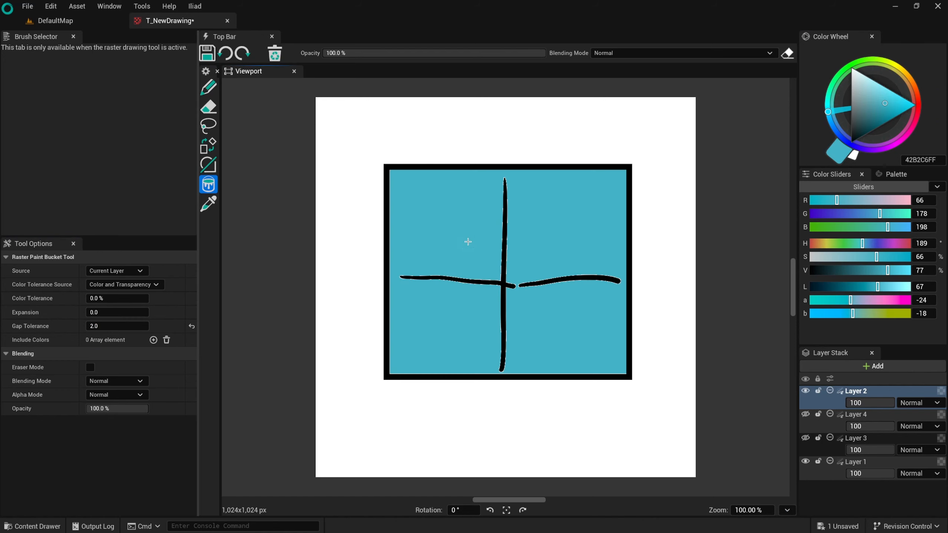
key(ctrl+z)
mouse_move(102, 328)
mouse_down()
mouse_move(124, 329)
mouse_move(108, 329)
mouse_up()
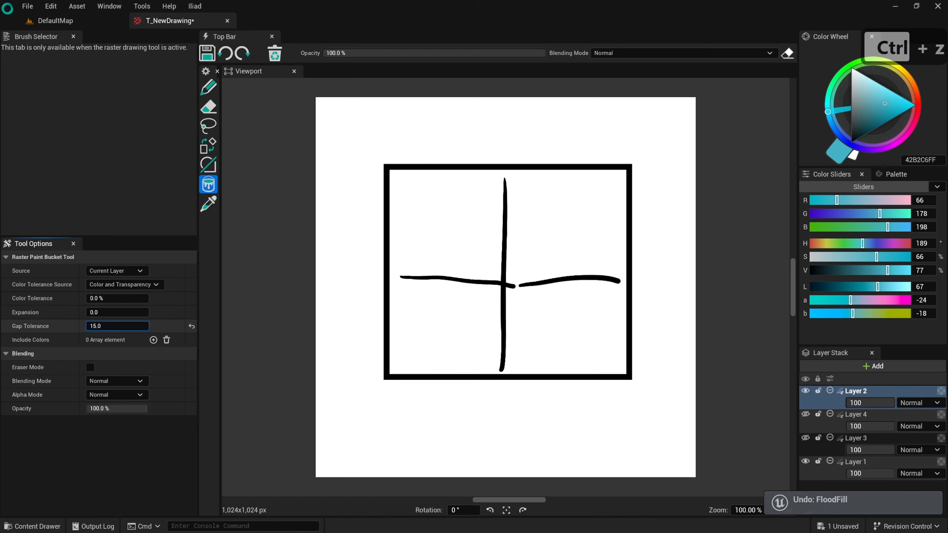
click(422, 229)
click(569, 228)
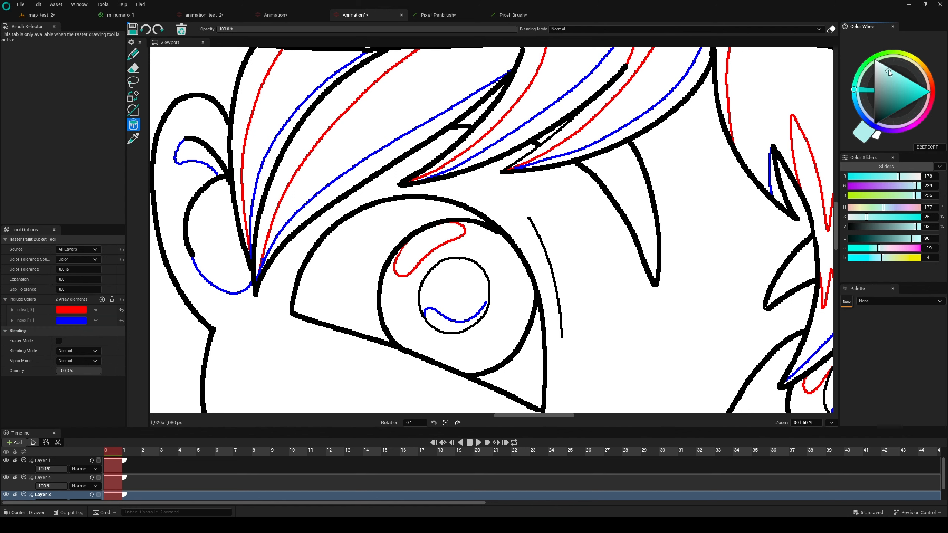
Fill the red-outlined iris highlight with pale teal B2EFEC and the pupil's lower crescent with dark teal 155D59
click(436, 239)
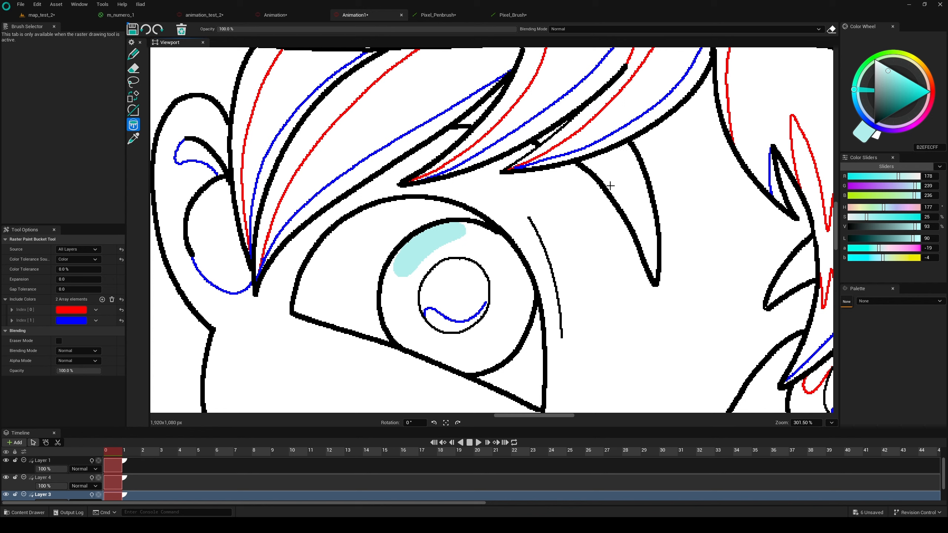
click(890, 109)
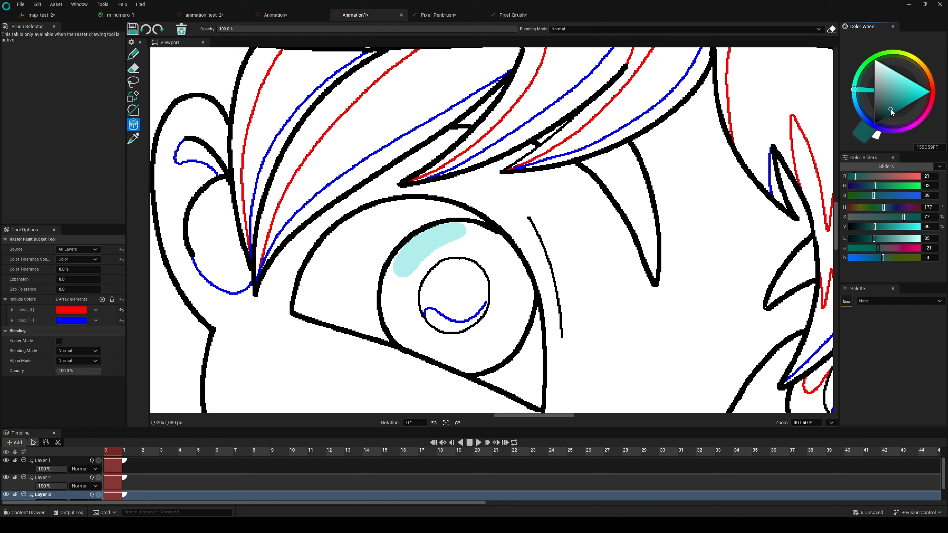
click(453, 325)
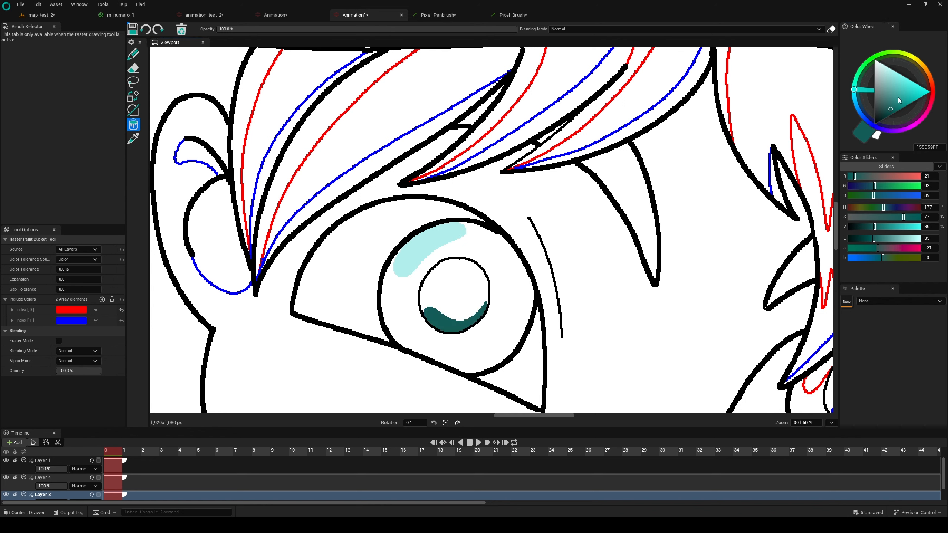
Fill the rest of the pupil with dark teal 10302E and the surrounding iris with teal 27918C
click(881, 116)
click(470, 293)
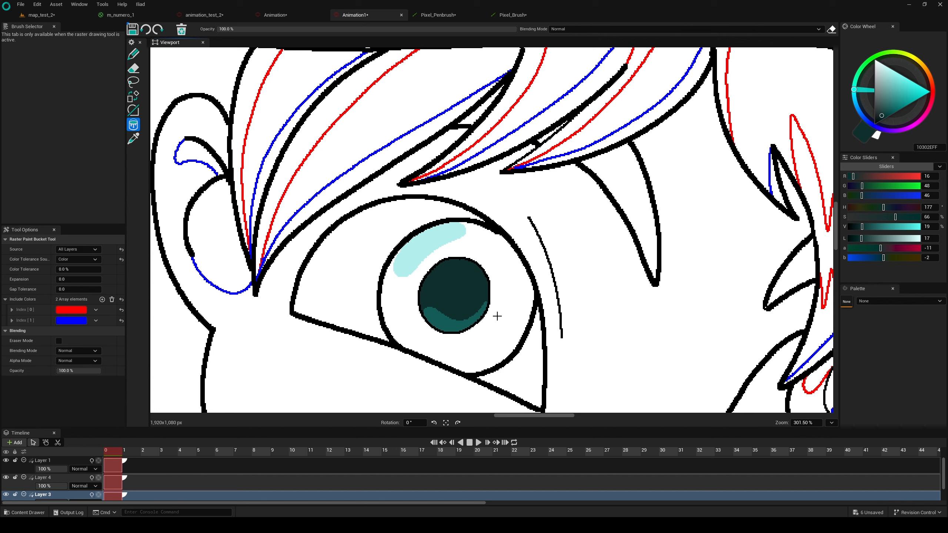
click(899, 100)
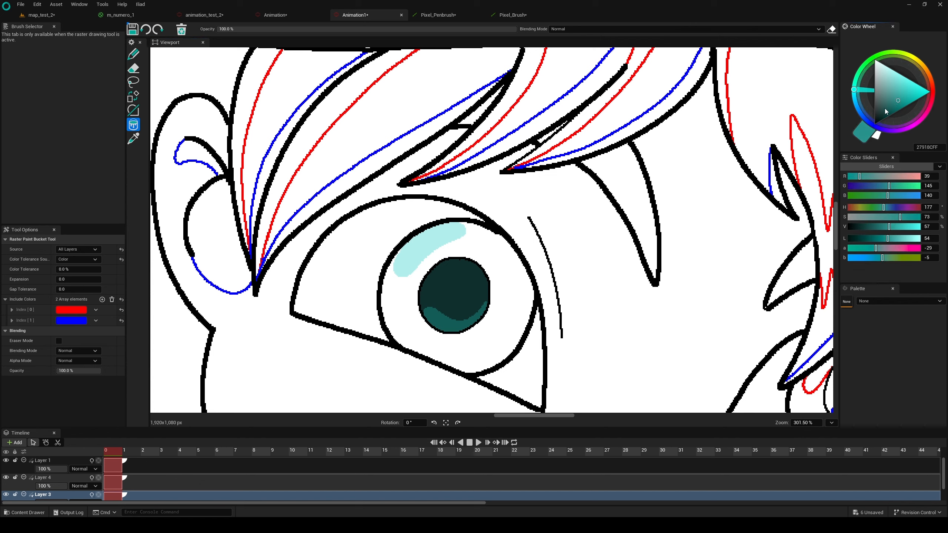
click(509, 327)
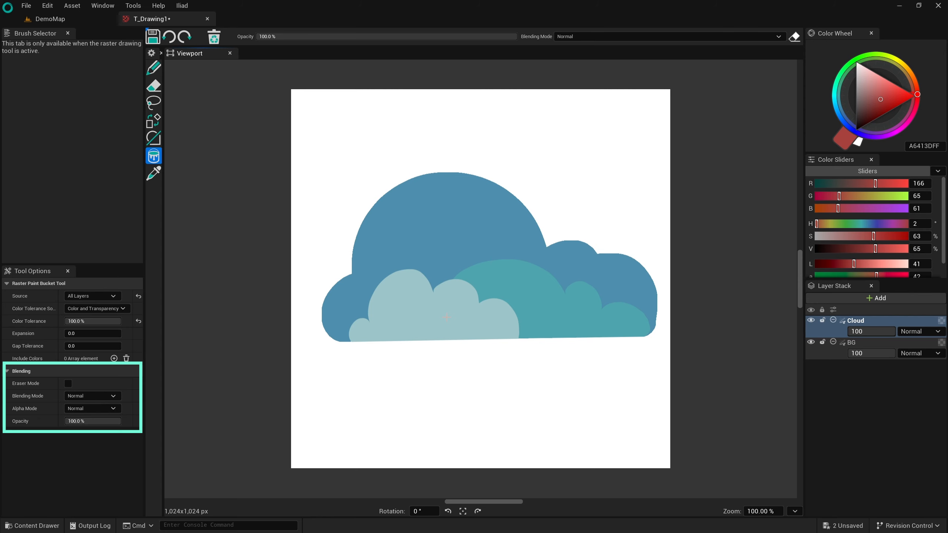
Try filling the cloud drawing with red A6413D at 100% color tolerance, first normally and again with Eraser Mode enabled
click(446, 317)
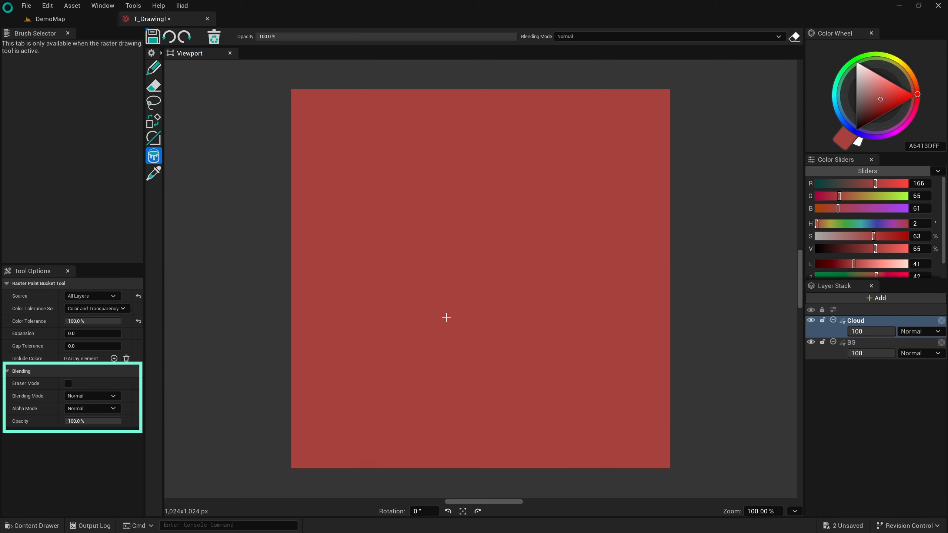
key(ctrl+z)
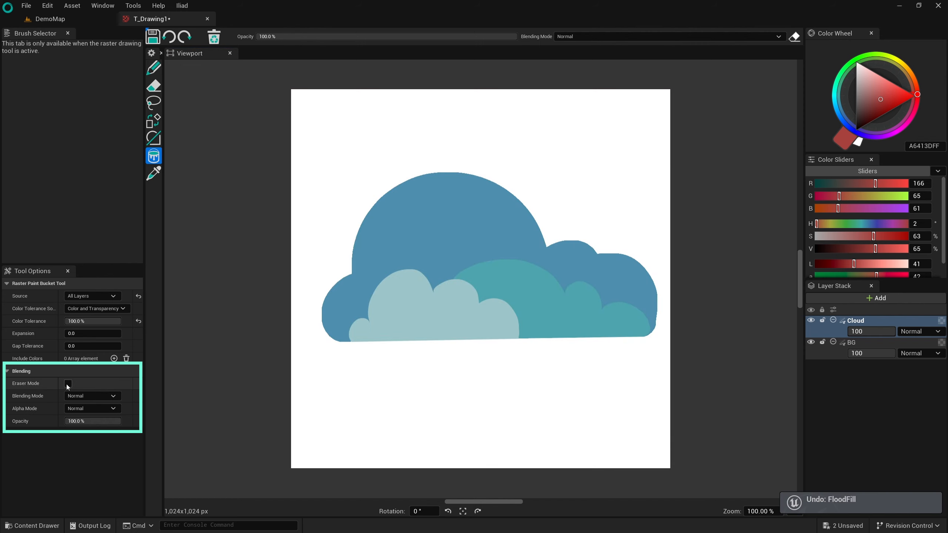
click(67, 383)
click(423, 315)
key(ctrl+z)
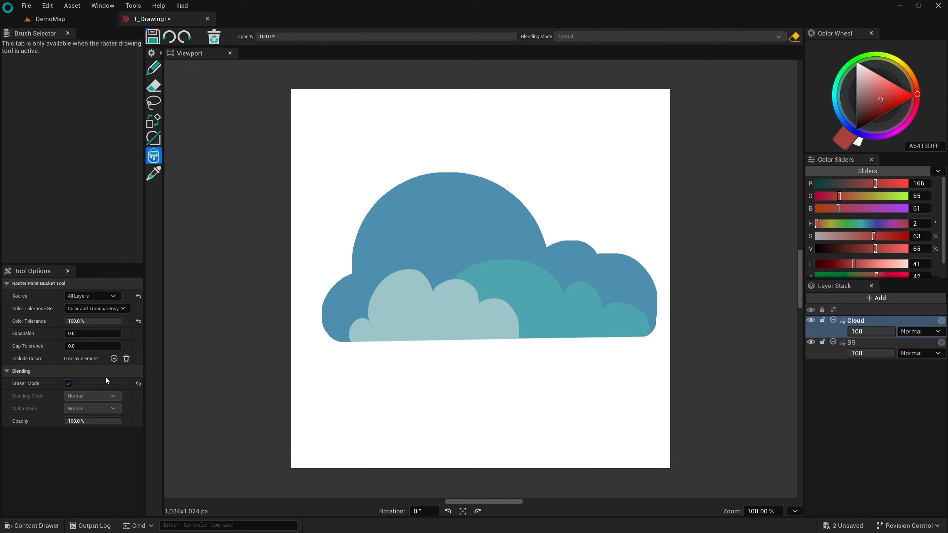
click(68, 384)
Try filling the cloud drawing with red A6413D in HardMix blending mode
click(83, 397)
click(89, 381)
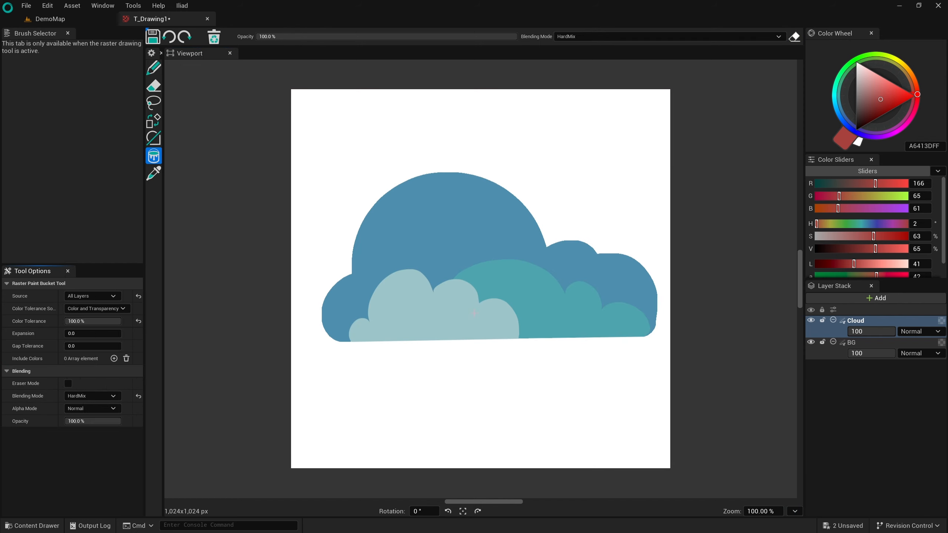
click(405, 213)
click(174, 39)
Try filling the cloud drawing with red A6413D in Overlay blending mode
click(90, 396)
click(89, 334)
click(447, 348)
click(169, 36)
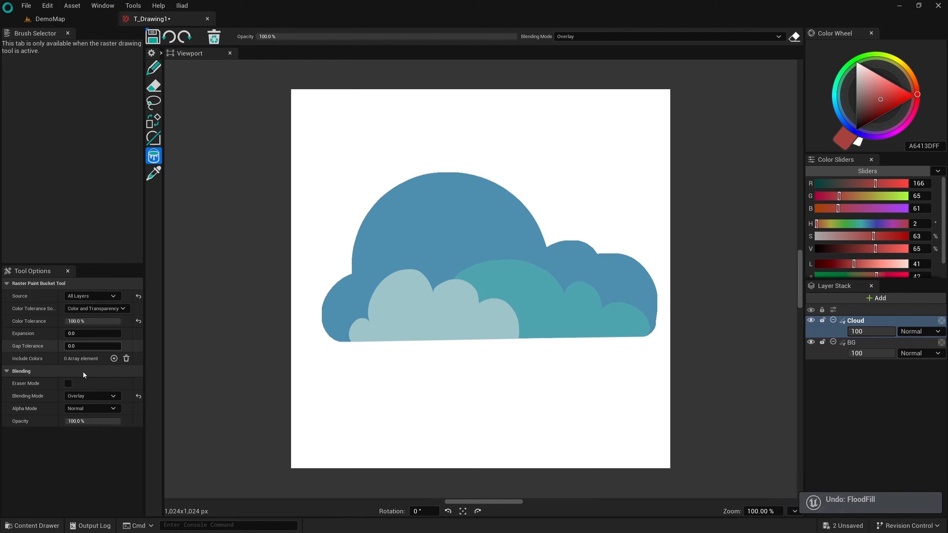
Set the paint bucket's blending mode to Phoenix and fill the cloud drawing with red A6413D
click(90, 396)
click(93, 390)
click(417, 318)
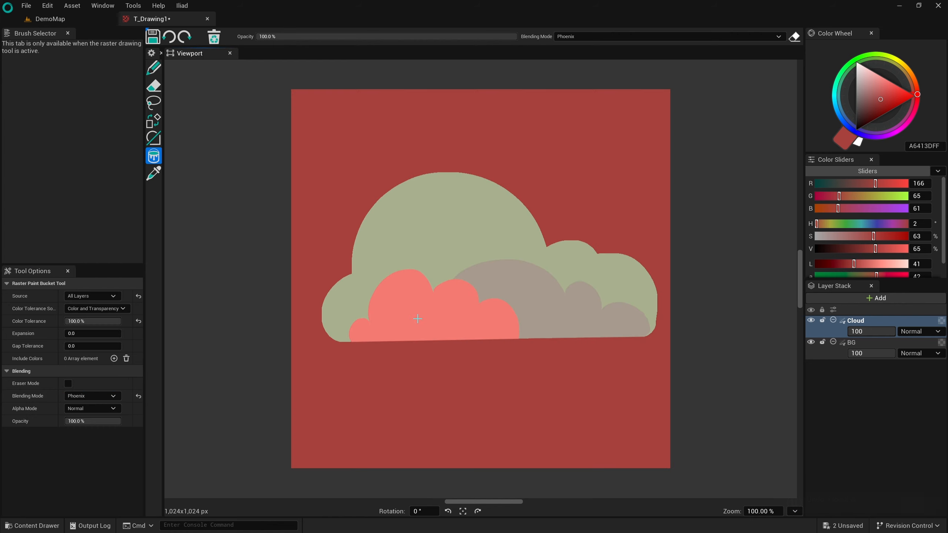